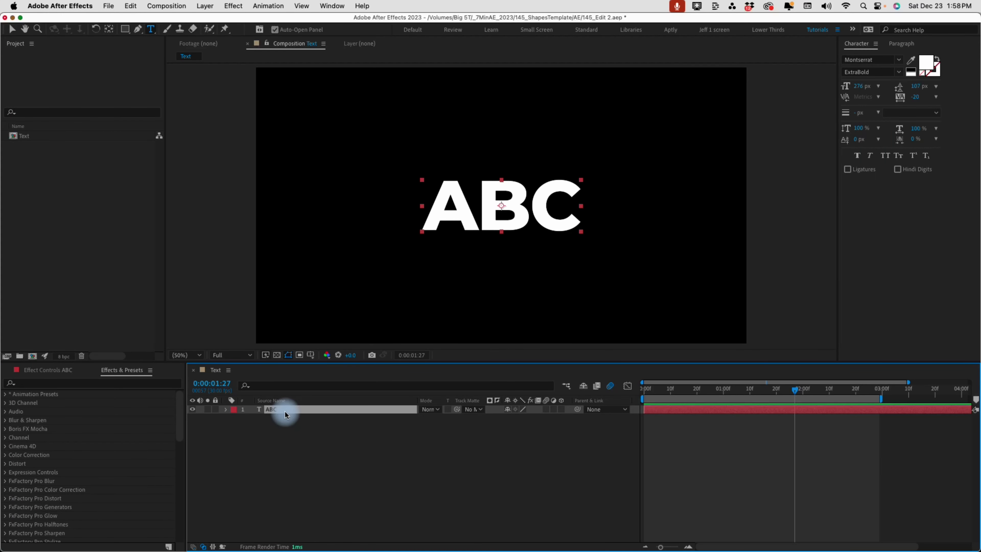
Convert the ABC text layer into a shape layer of its outlines with Create Shapes from Text.
key(v)
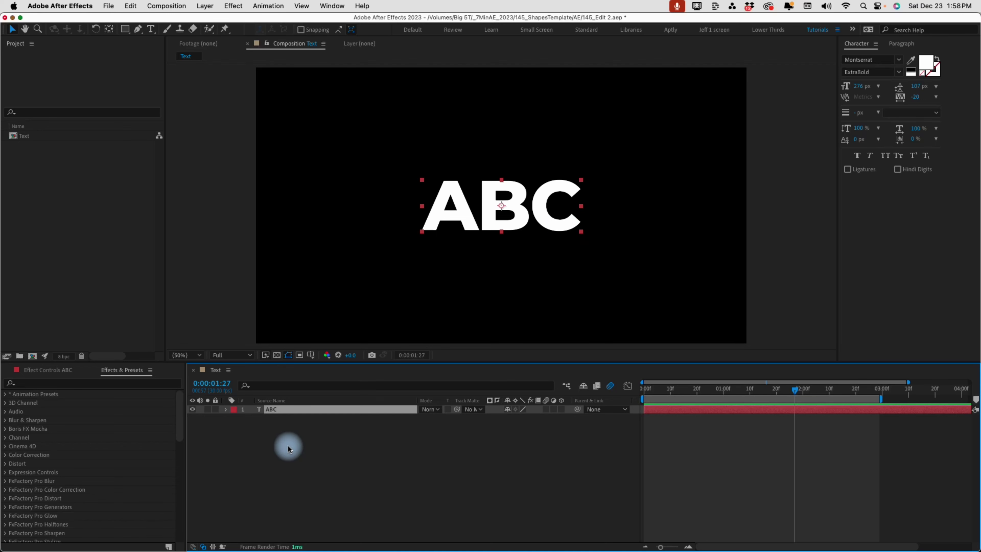
right_click(277, 413)
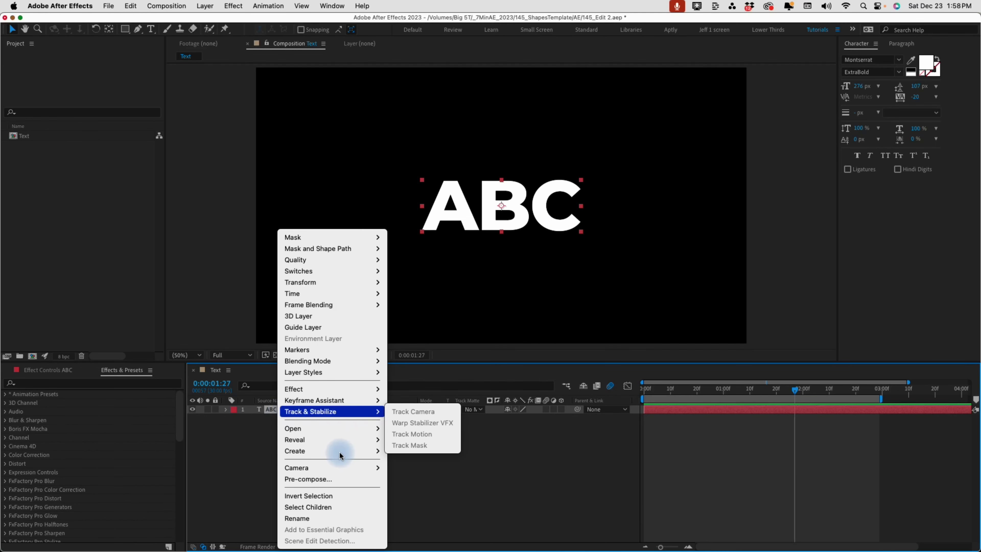
mouse_move(339, 451)
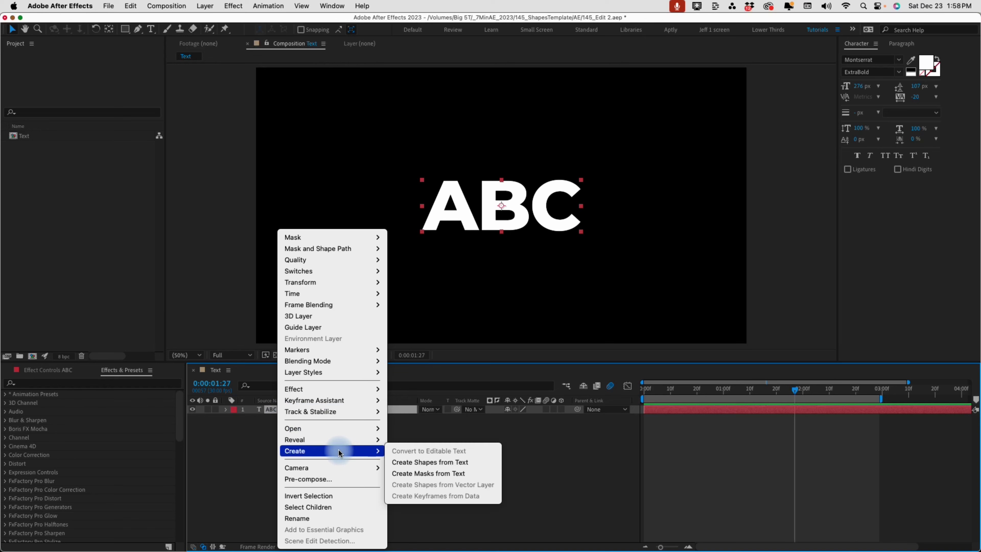
click(460, 462)
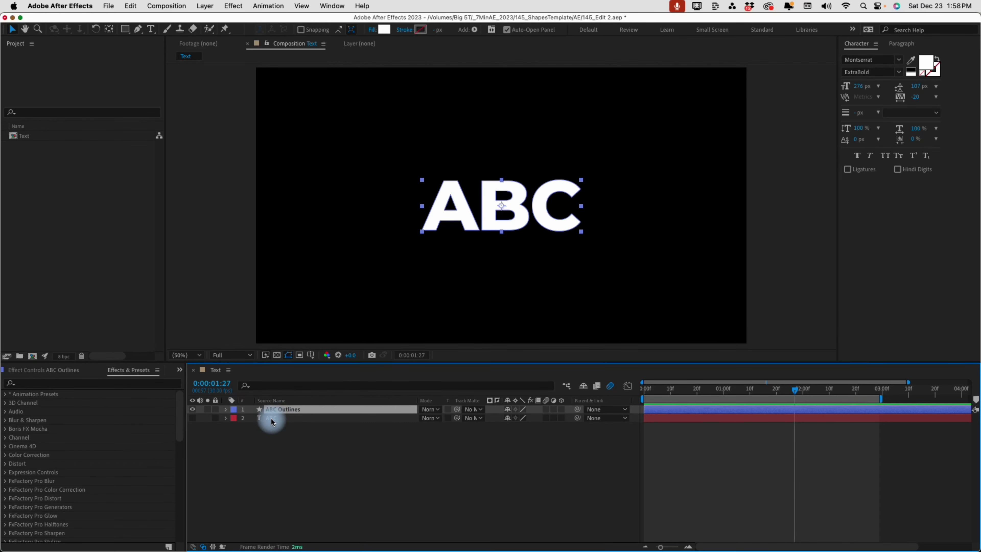
click(272, 420)
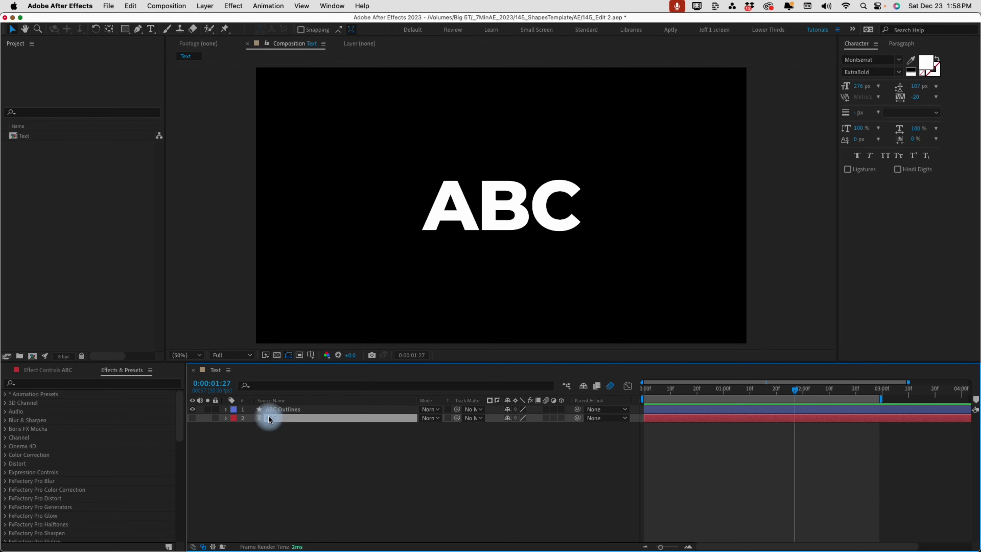
Reveal the contents of the ABC Outlines layer and go through its letter groups A, B and C.
click(226, 409)
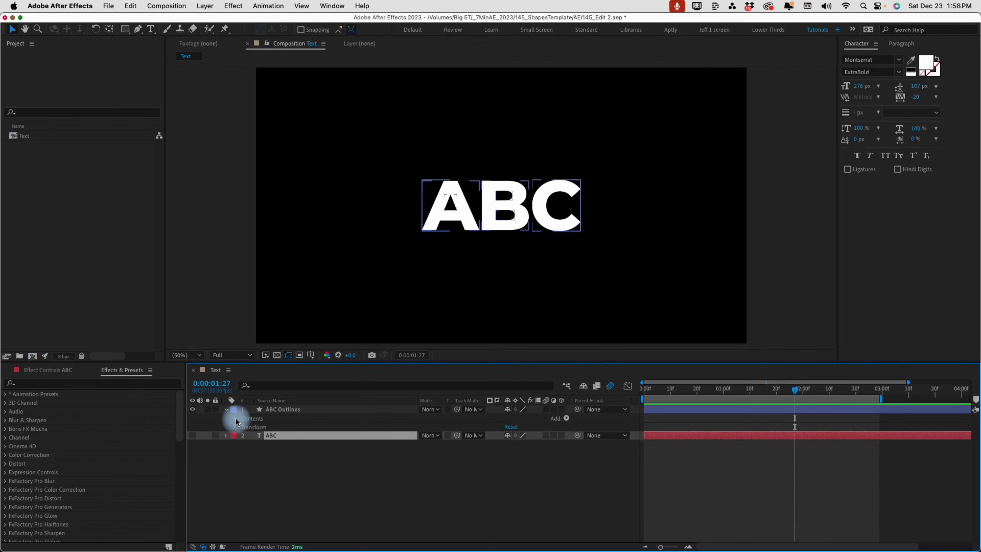
click(236, 418)
click(252, 427)
click(253, 435)
click(258, 444)
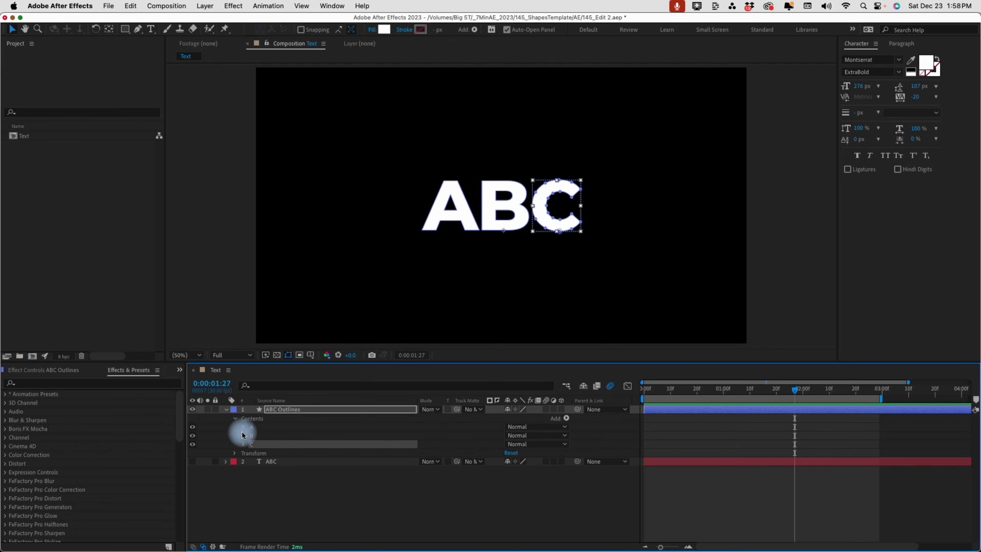
Examine where the anchor points of letter groups A, B and C sit, using the Pan Behind tool.
click(284, 410)
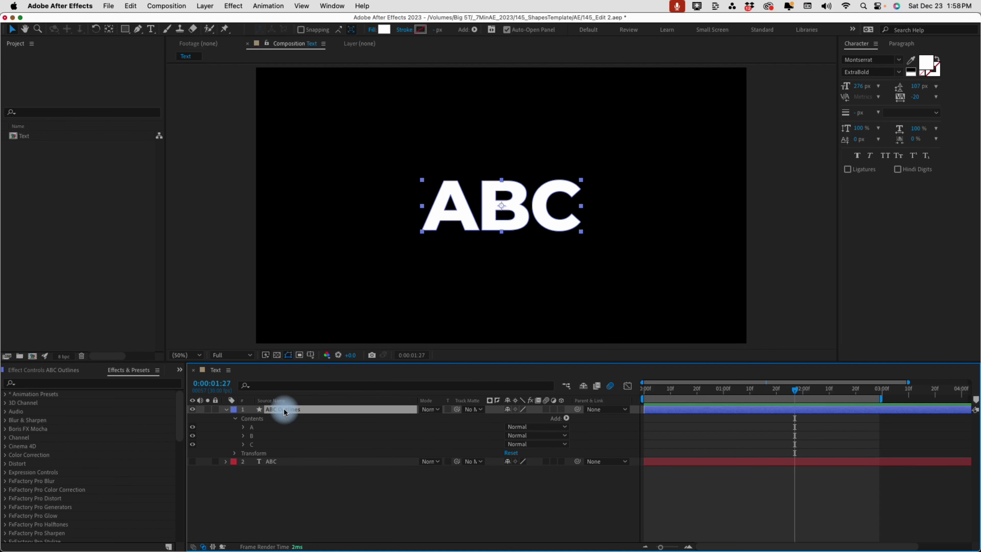
key(period)
key(period)
key(period)
key(period)
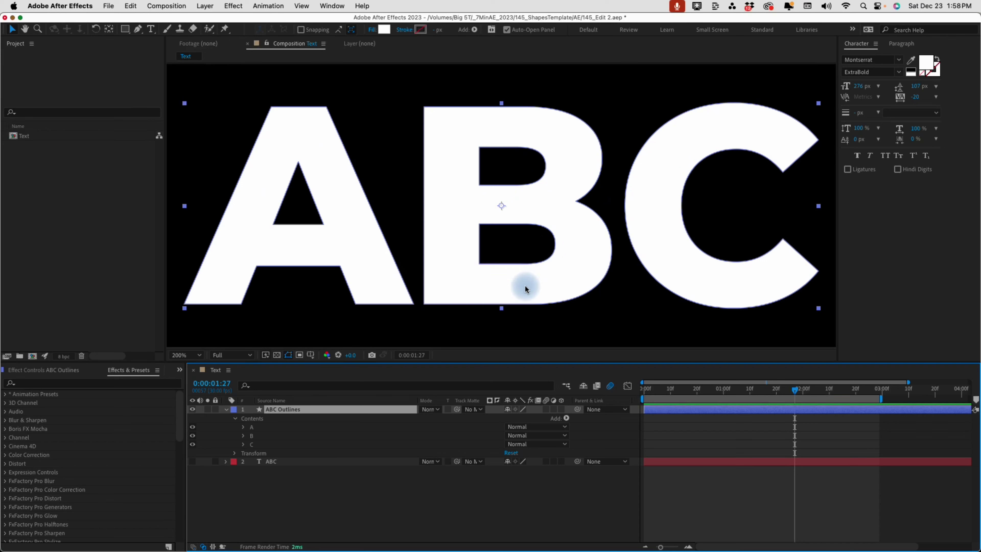
click(257, 429)
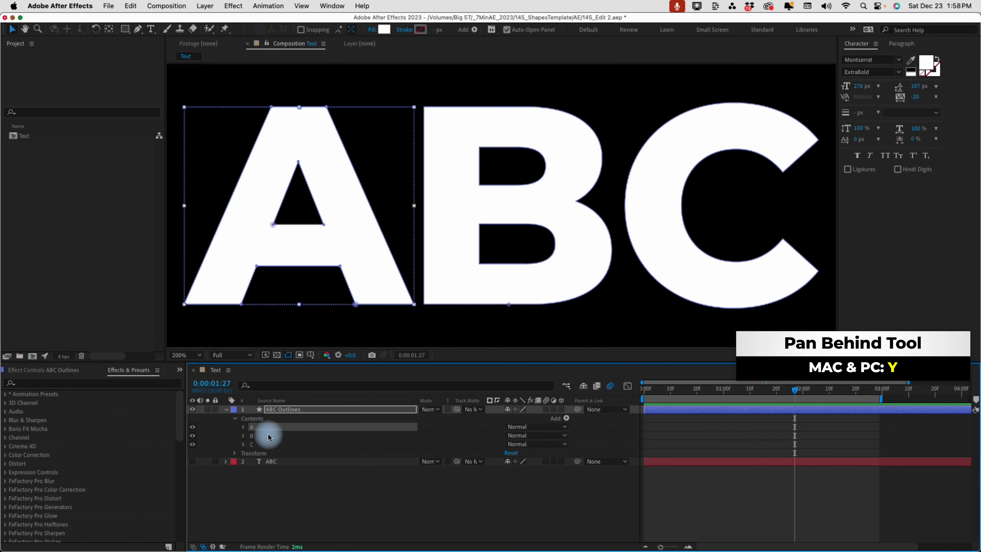
key(y)
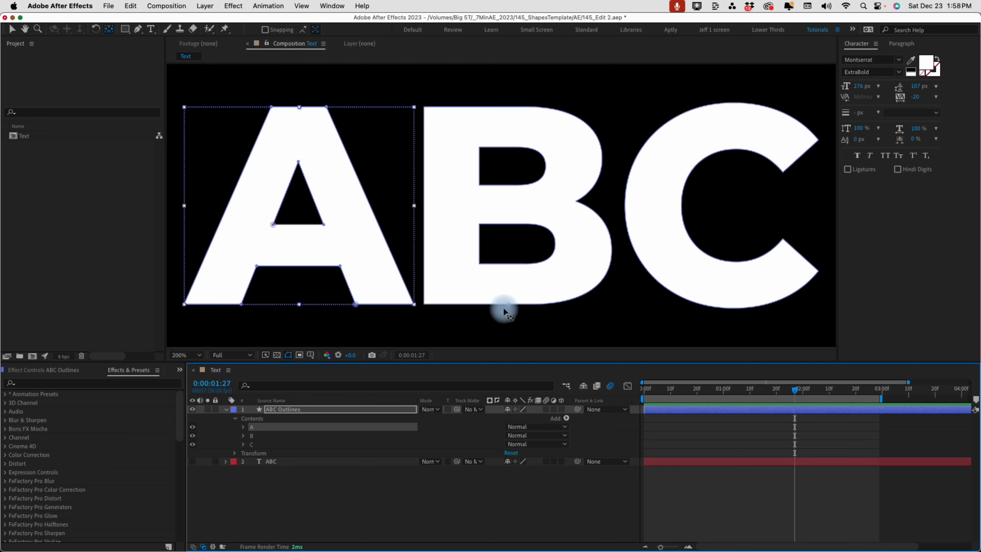
click(261, 436)
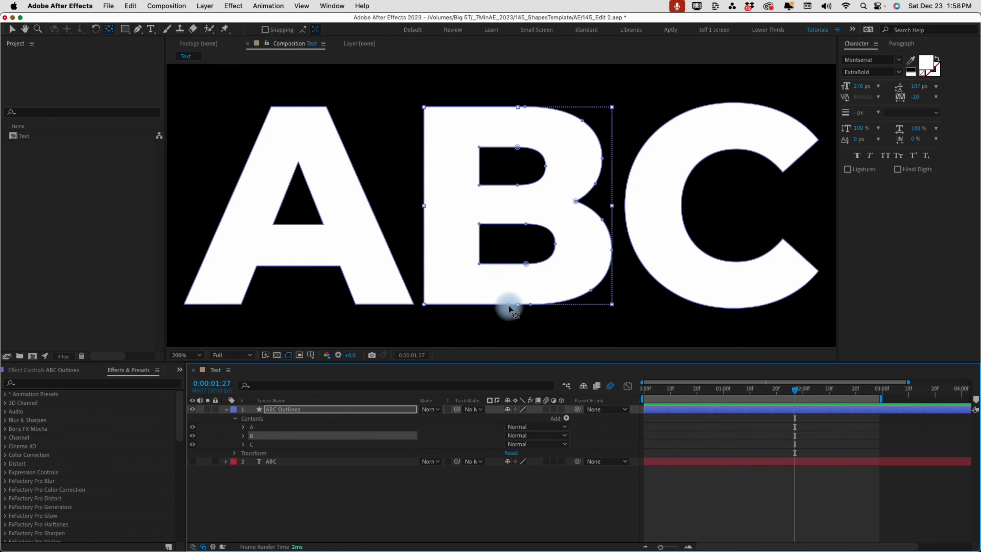
click(260, 444)
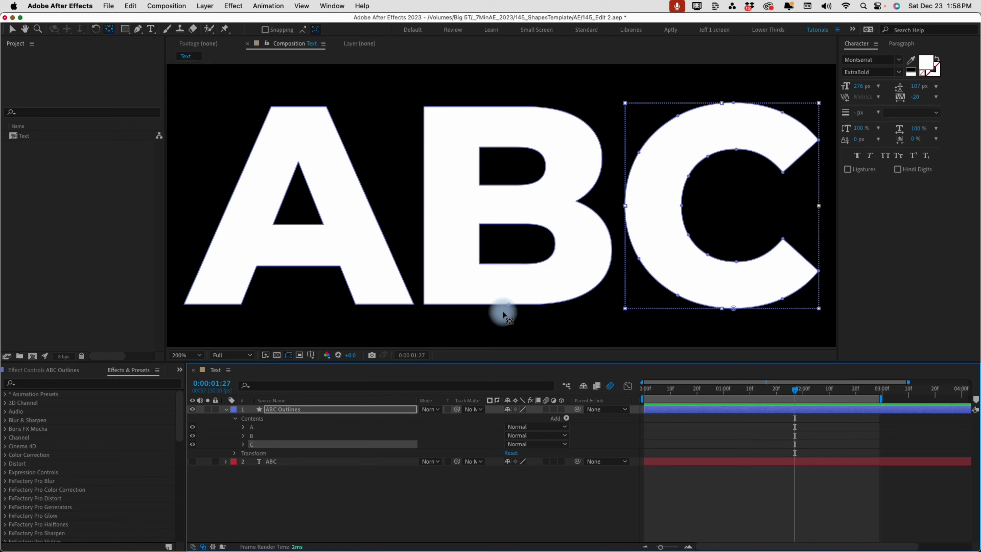
click(250, 427)
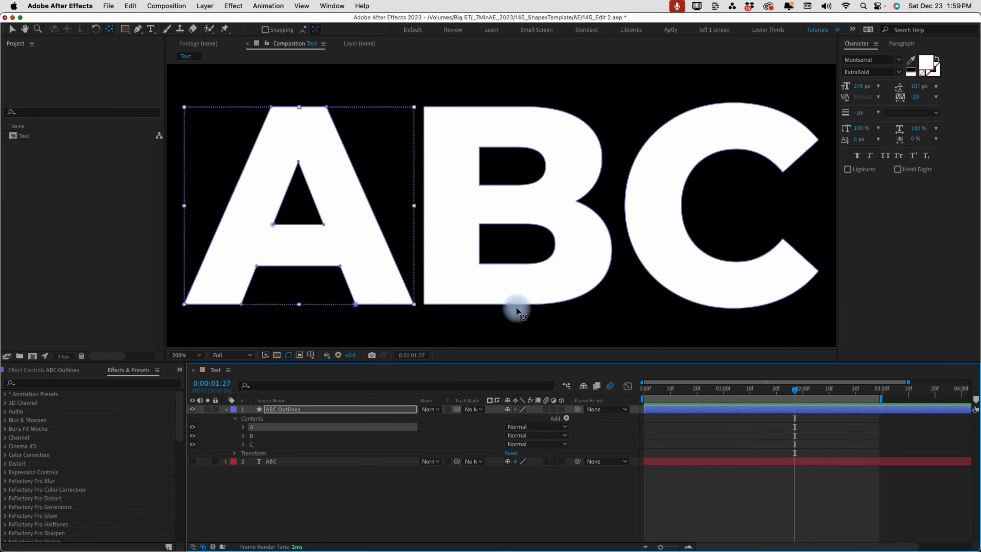
Reveal the Transform properties of letter group A in the ABC Outlines layer.
click(244, 427)
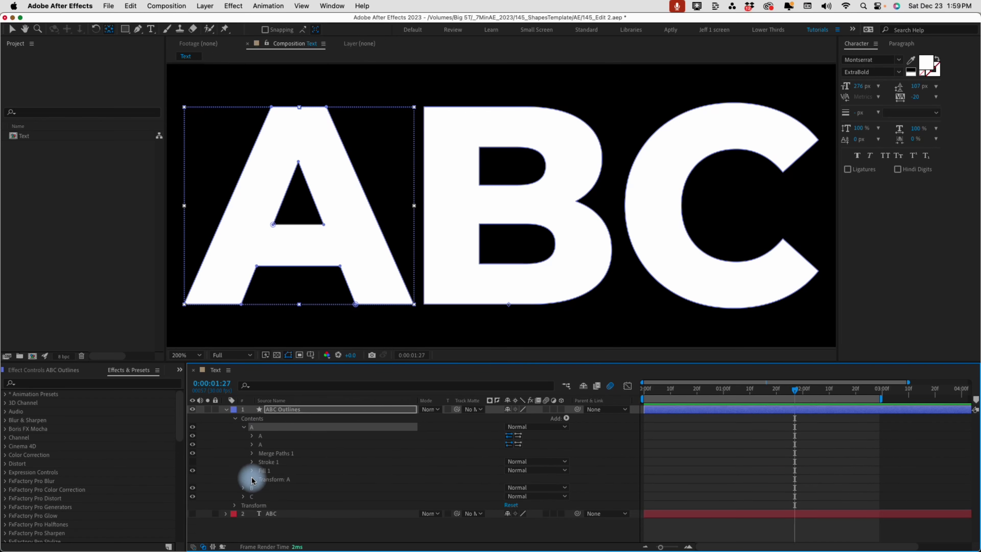
click(252, 479)
click(348, 479)
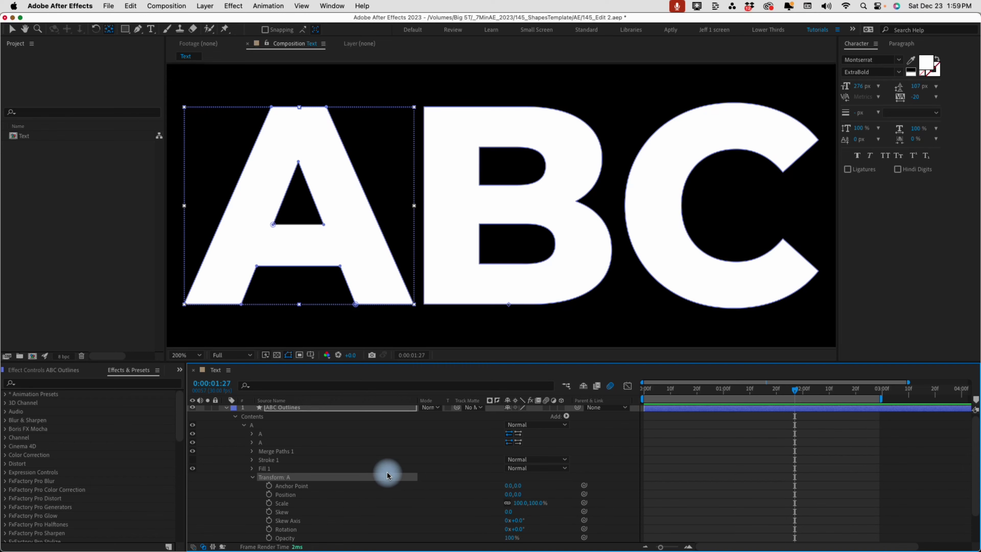
scroll(387, 476, down, 2)
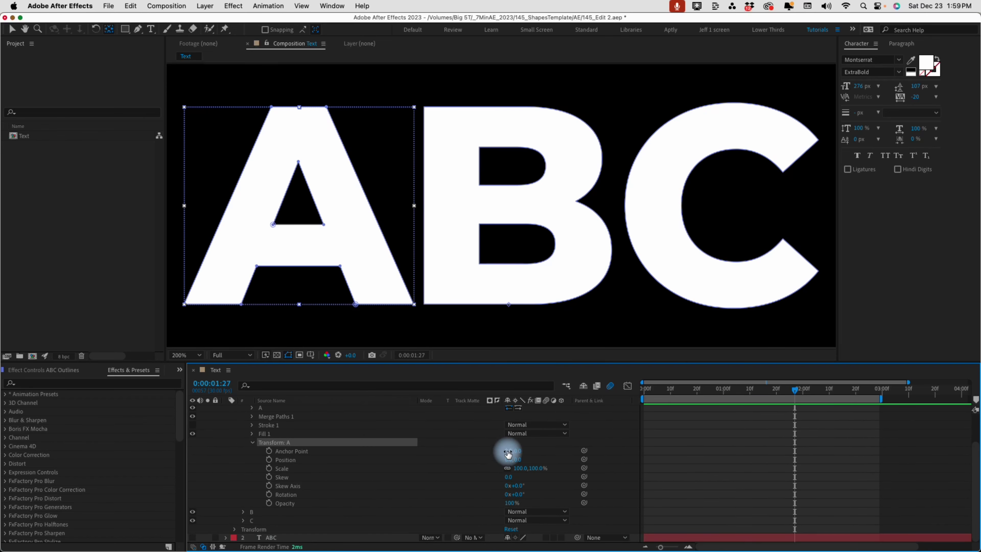
Set the X values of group A's Anchor Point and Position both to -200.
drag(508, 454, 373, 419)
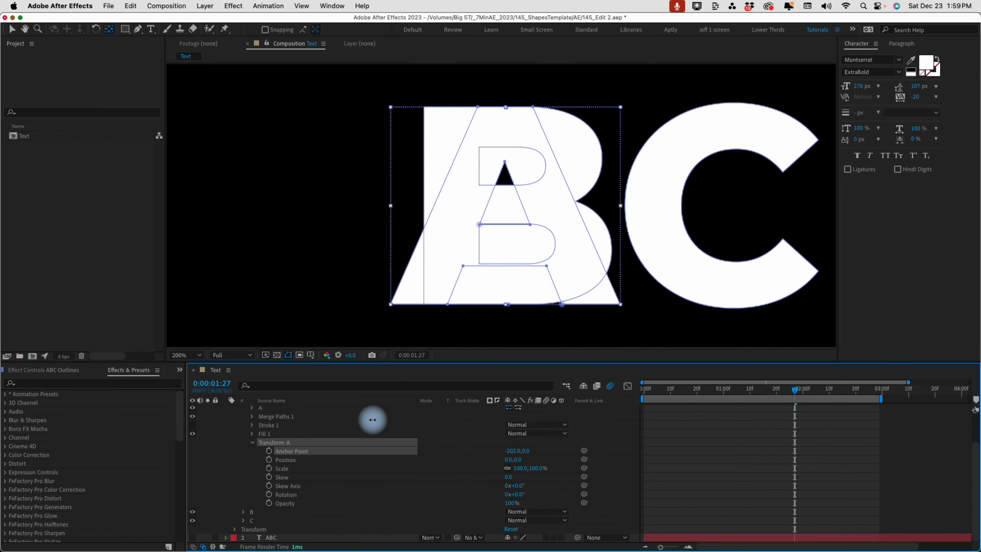
drag(373, 419, 376, 423)
click(511, 456)
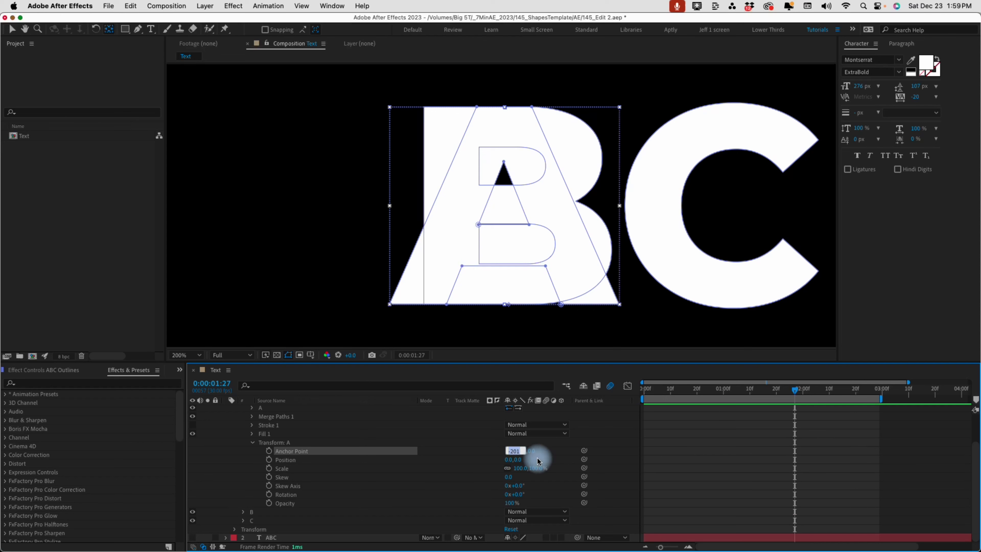
text(-200)
click(512, 460)
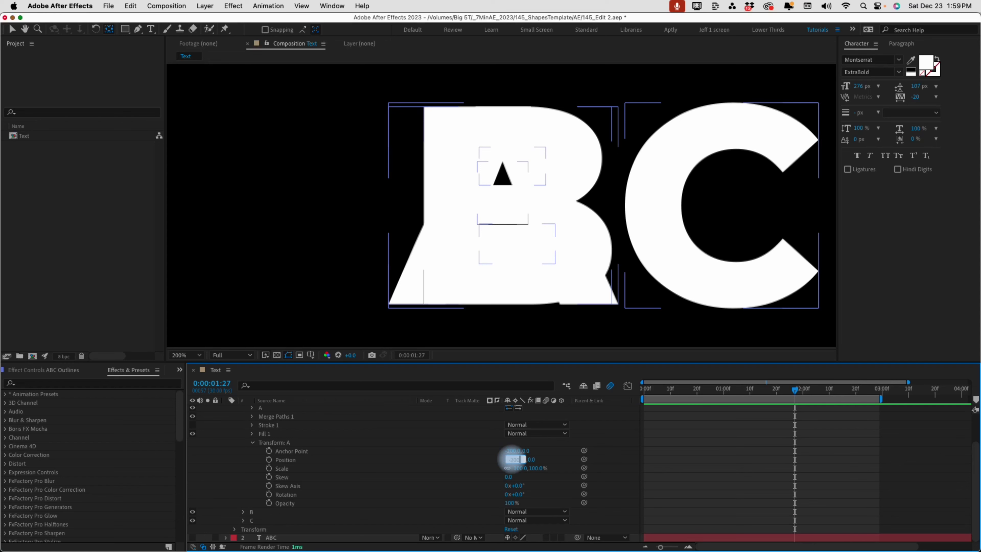
key(Return)
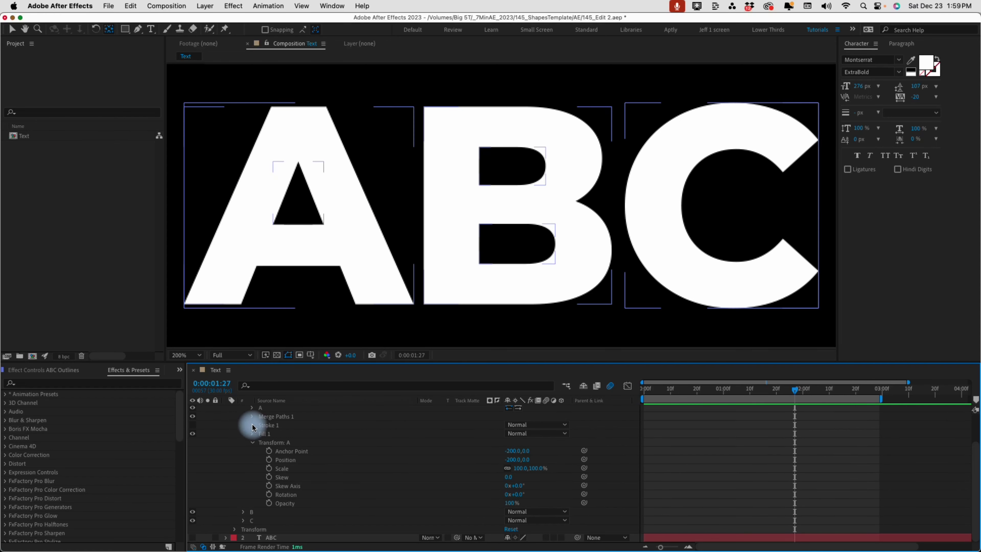
Reset the X values of group A's Anchor Point and Position to 0.
click(265, 410)
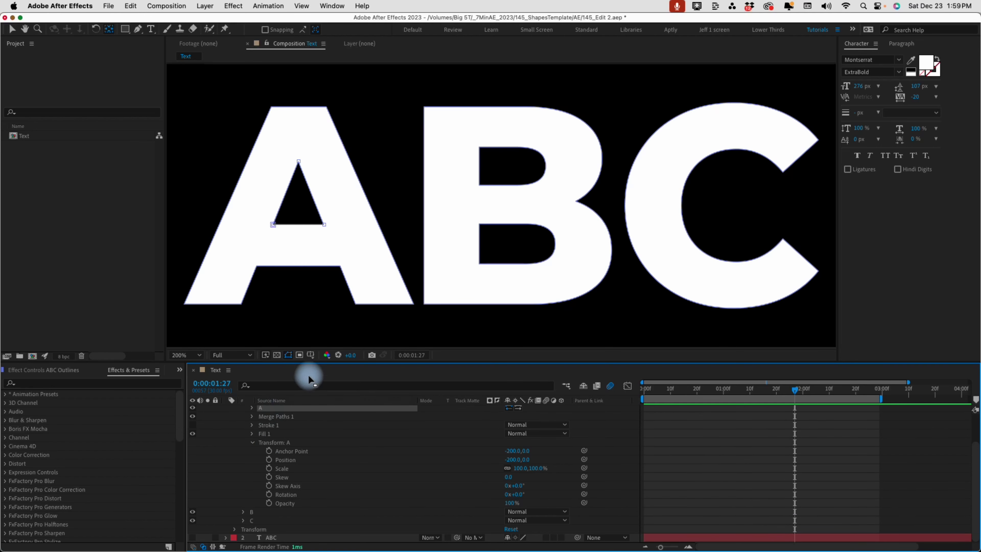
scroll(263, 410, up, 2)
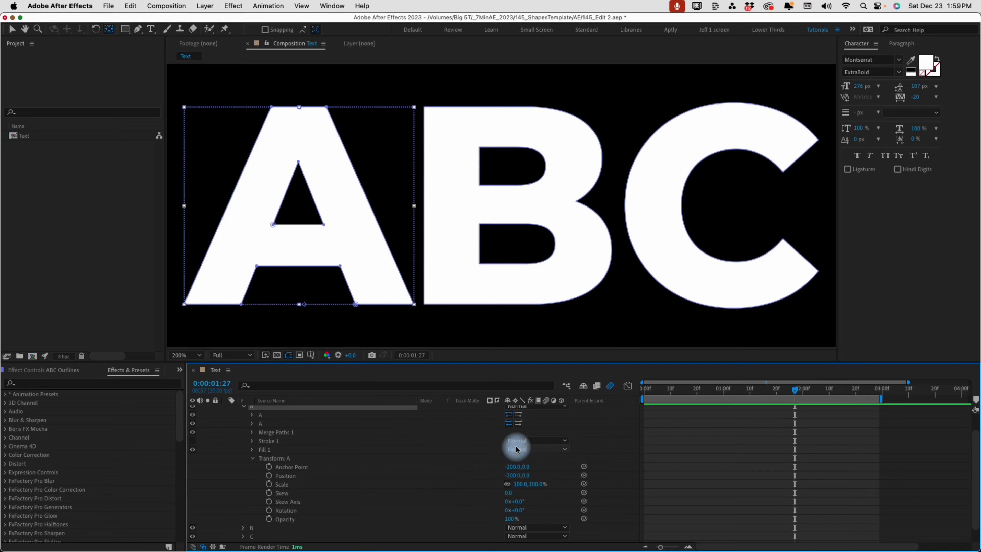
text(0)
click(513, 475)
text(0)
key(Return)
Link group A's Position to its Anchor Point with a pick-whip expression.
click(286, 475)
drag(585, 477, 587, 468)
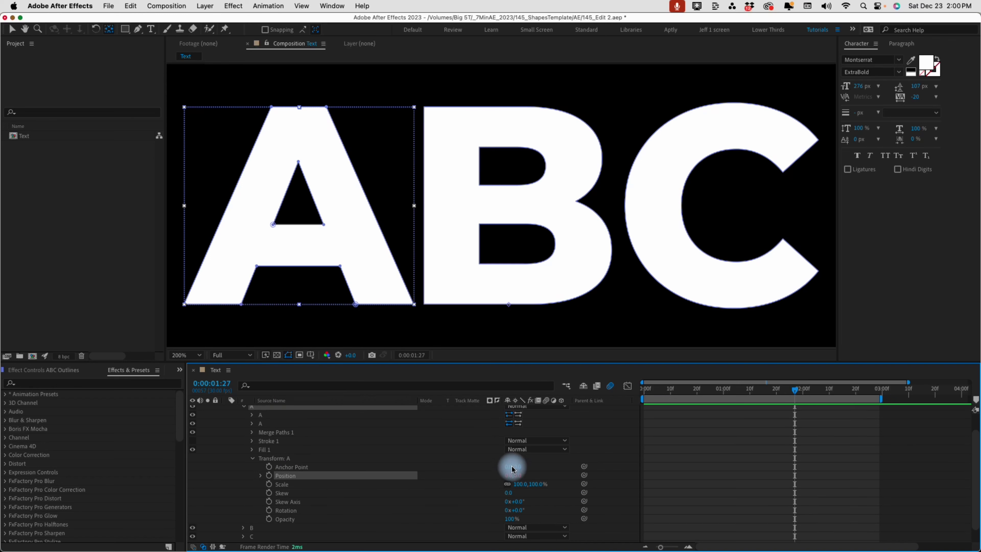
Try shifting group A's Anchor Point X to about -203 and adjusting its transform, undoing the trial changes.
drag(509, 472, 395, 462)
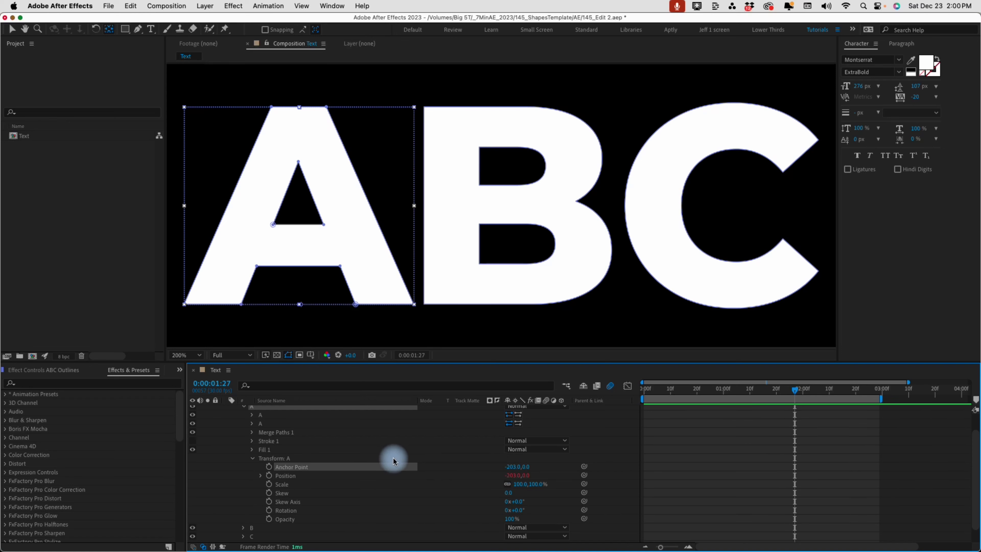
key(super+z)
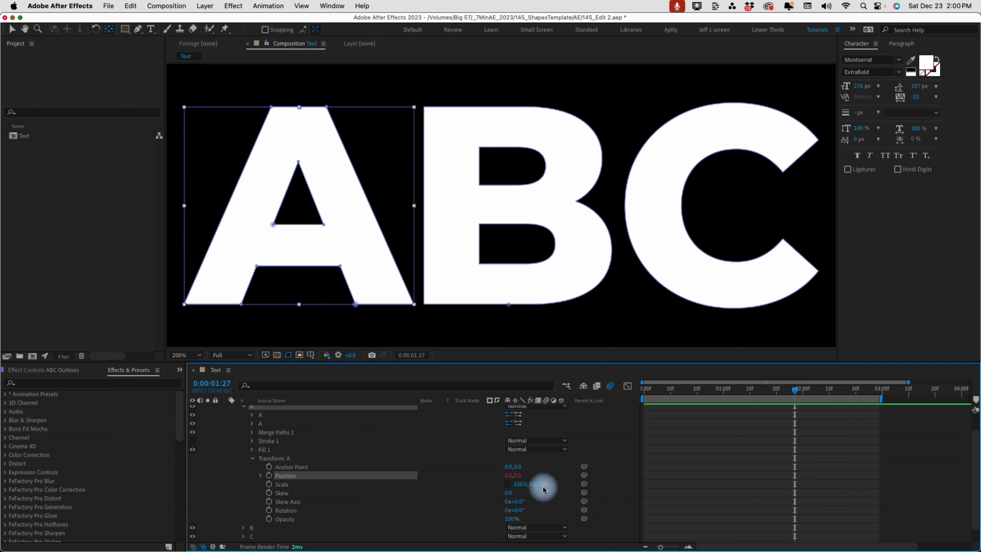
drag(538, 486, 503, 469)
key(cmd+z)
click(524, 297)
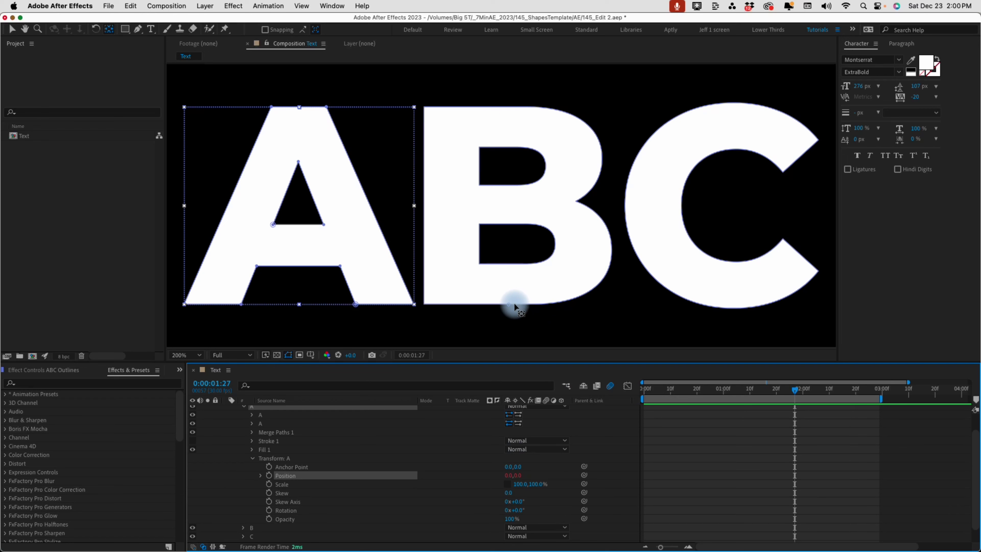
Shift group A's Anchor Point X to about -206 so it sits centred under the letter, and try its Scale.
drag(511, 467, 389, 451)
click(524, 486)
drag(524, 487, 558, 475)
click(487, 487)
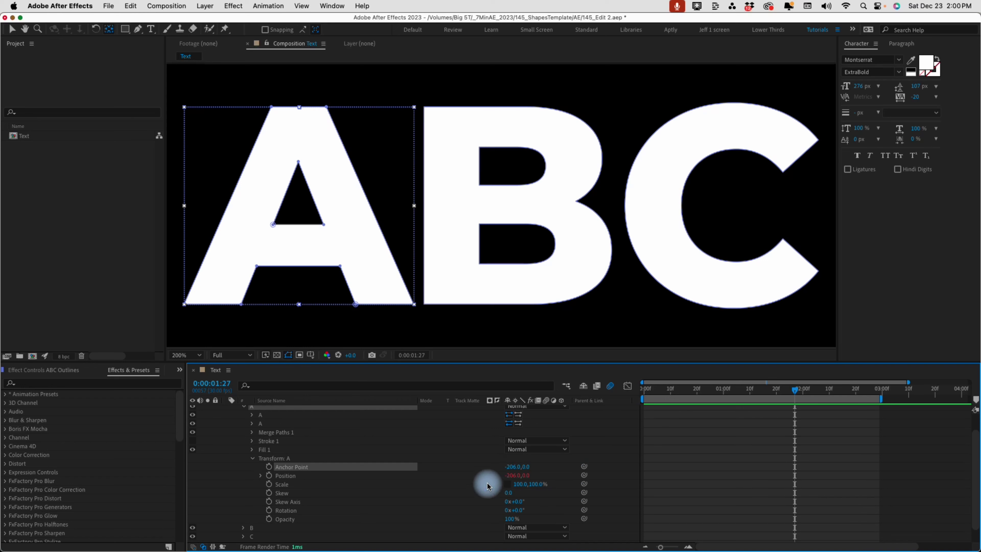
Edit group A's Position expression to value+content("A").transform.anchorPoint so Position can still be offset.
shift+click(510, 475)
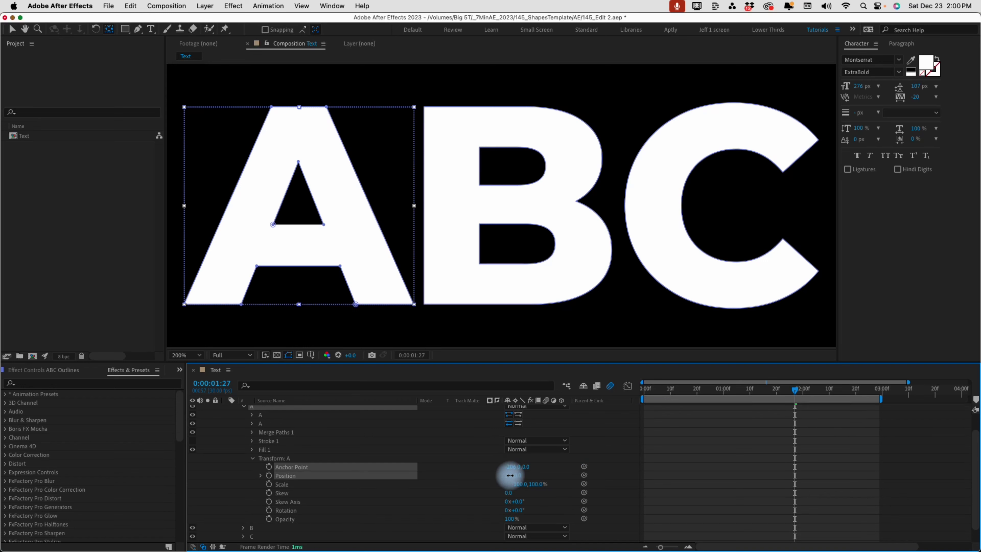
click(519, 467)
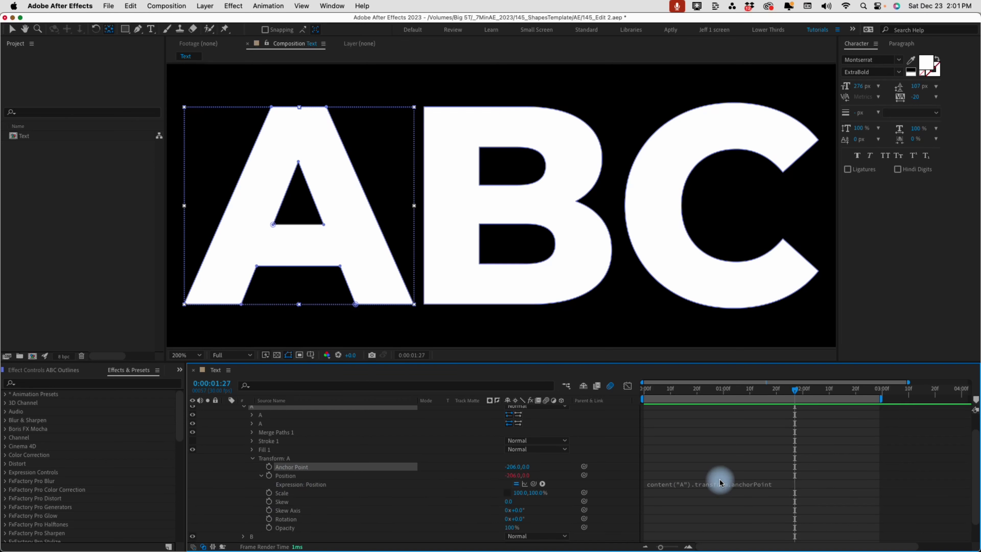
click(699, 482)
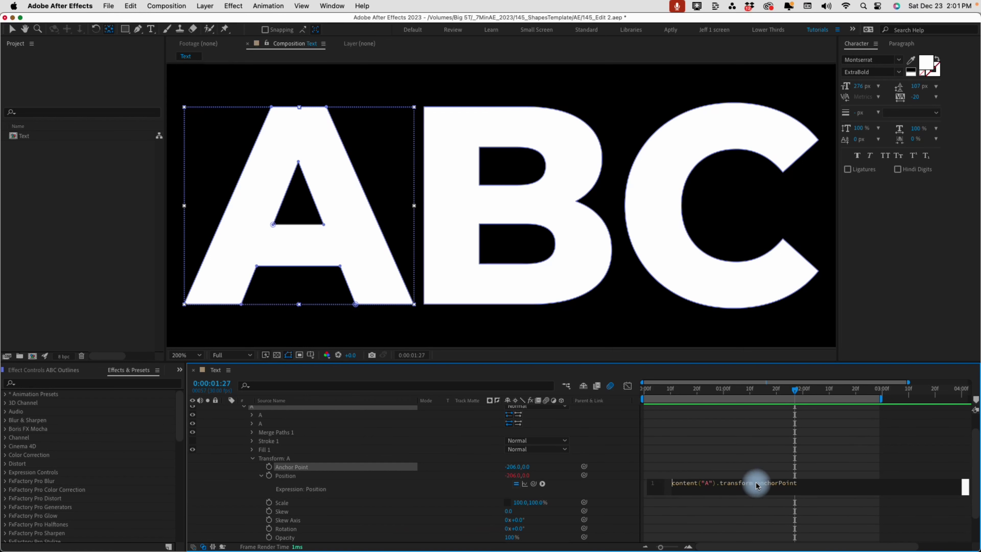
text(valu)
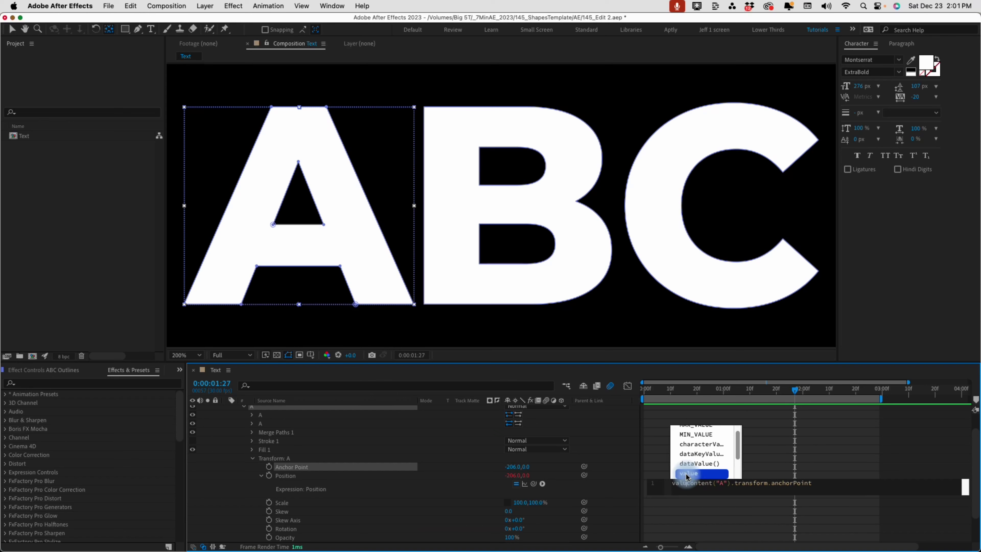
click(686, 474)
text(+)
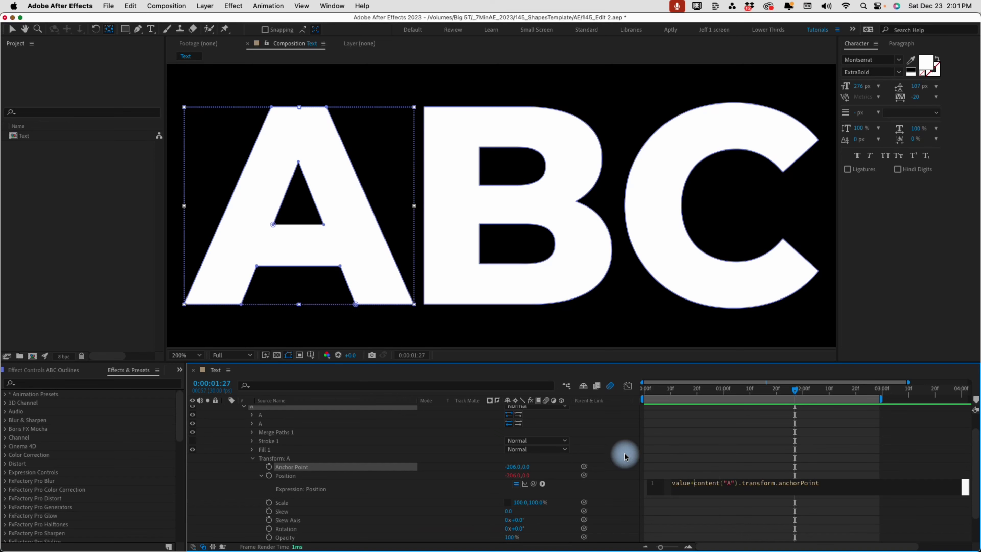
click(568, 465)
Offset group A's Position X to about -201 so it sits closer to the B, and readjust its Anchor Point X to about -204.
mouse_move(508, 475)
mouse_down()
mouse_move(475, 469)
mouse_move(514, 467)
mouse_up()
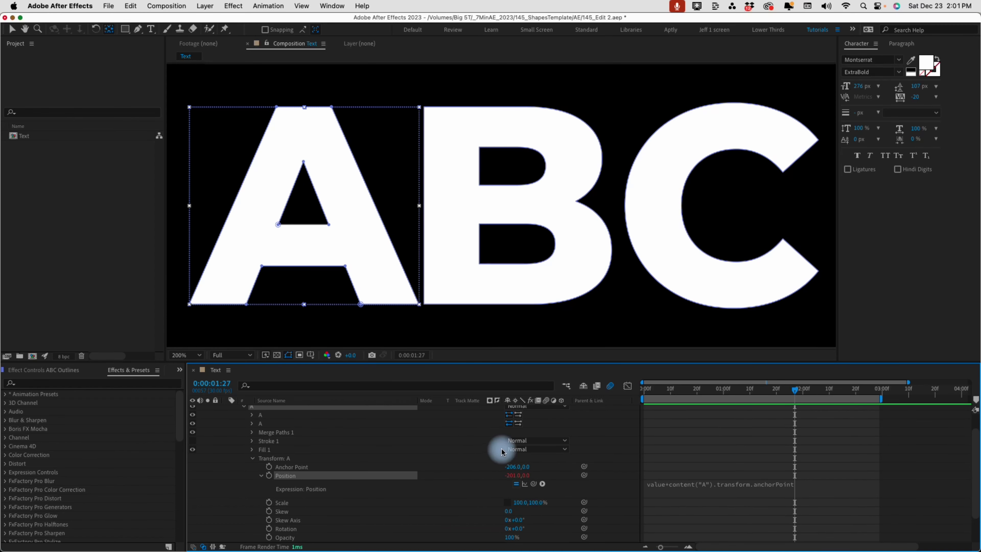
drag(511, 466, 501, 465)
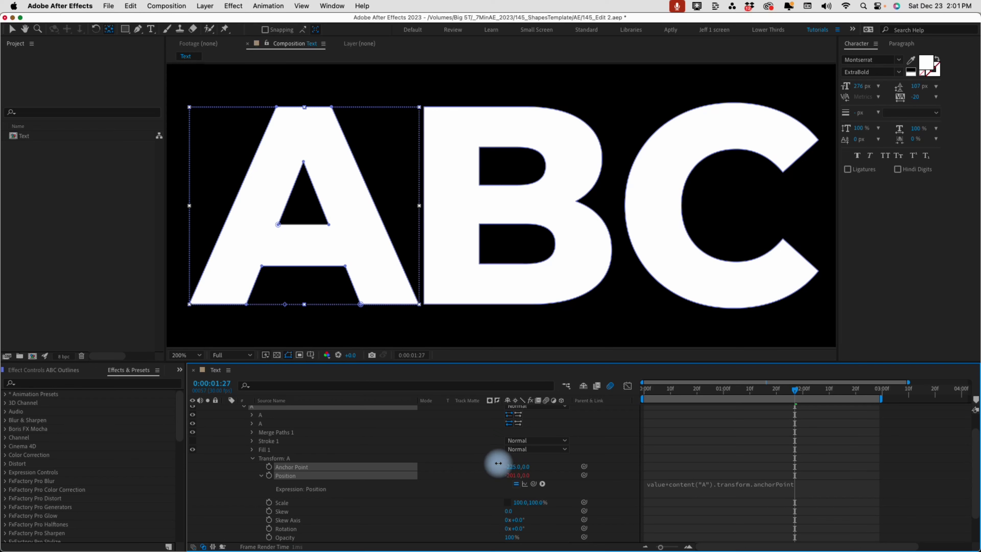
mouse_move(510, 471)
mouse_down()
mouse_move(488, 467)
mouse_move(524, 467)
mouse_up()
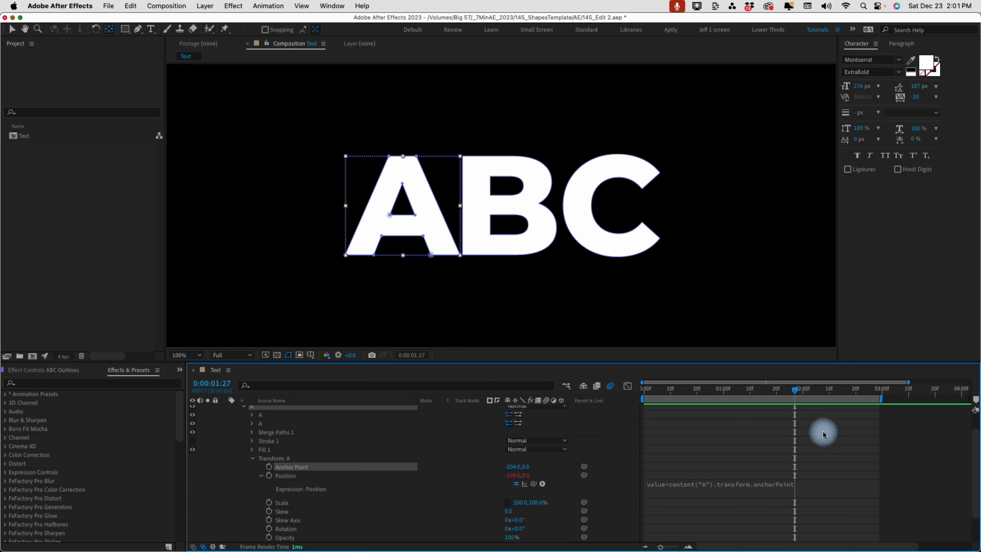
Add Position keyframes to group A at frame 0 and frame 10.
click(643, 389)
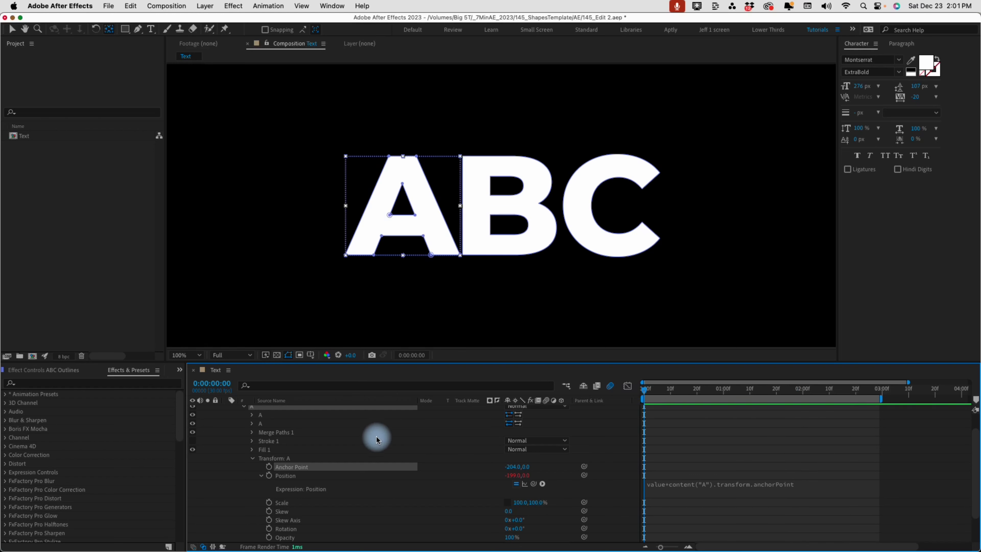
click(269, 477)
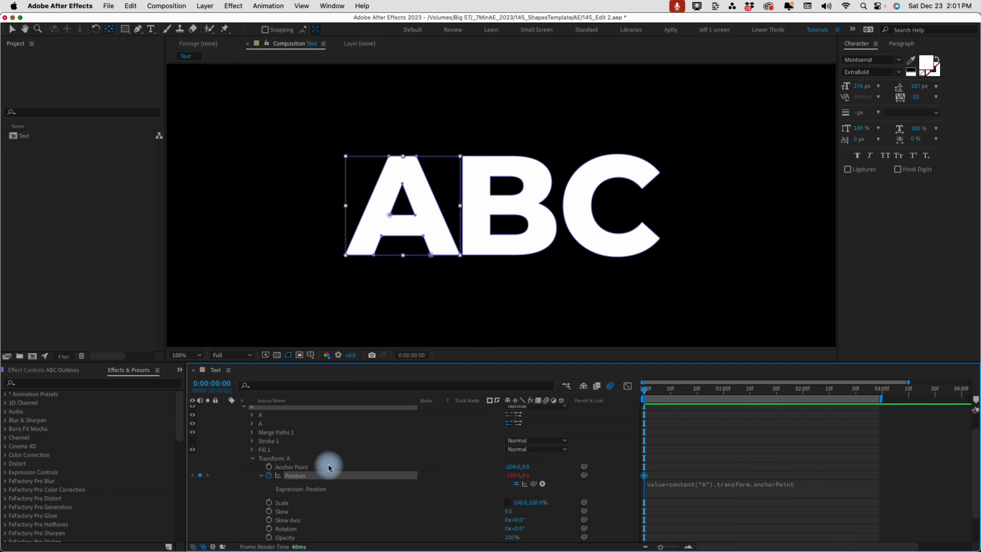
key(shift+Page_Down)
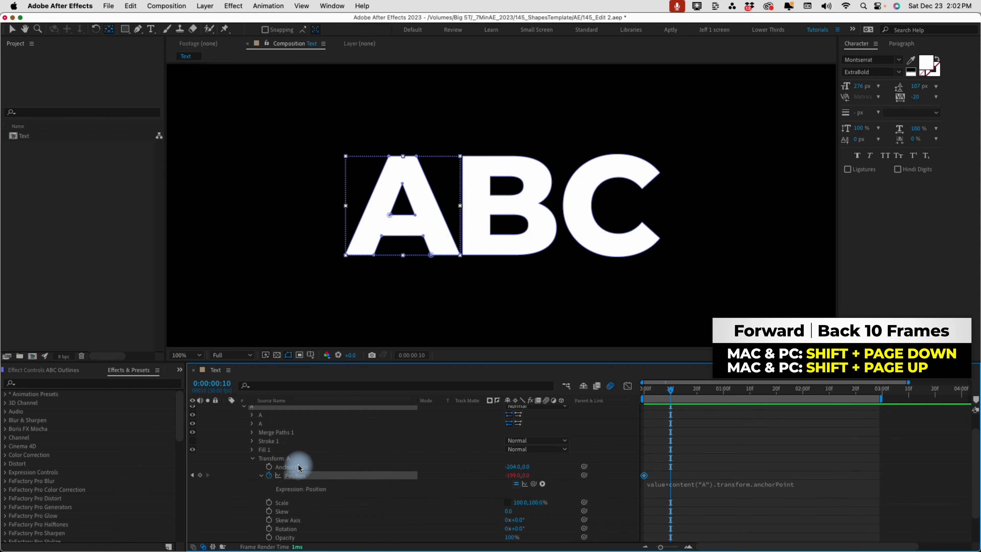
click(200, 476)
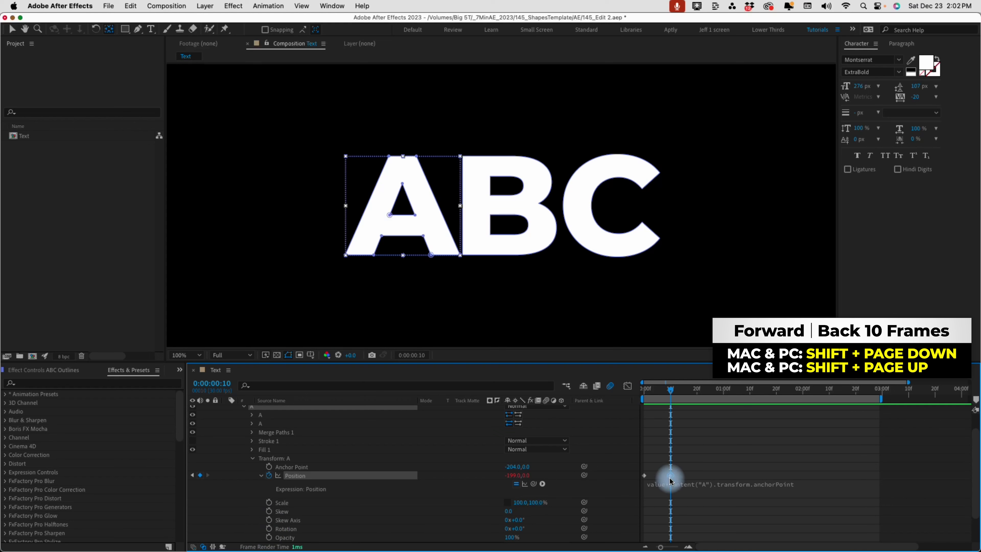
Add Rotation keyframes to group A at frame 10 and frame 20.
scroll(269, 524, down, 1)
click(269, 521)
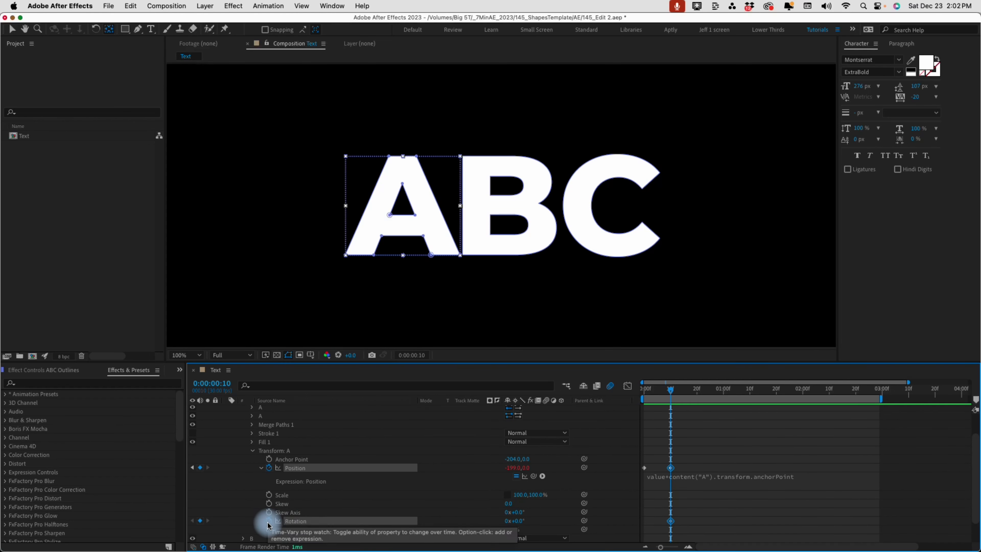
key(shift+Page_Down)
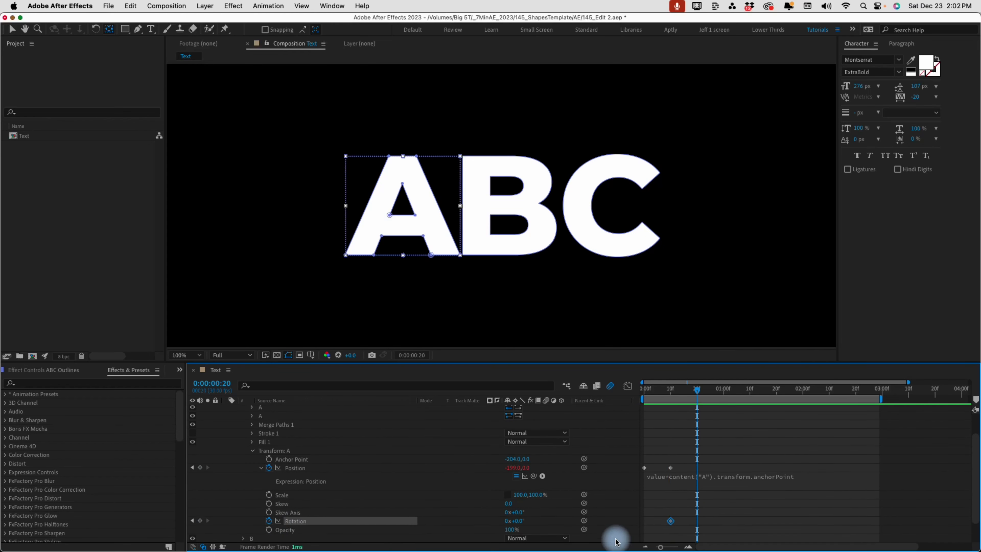
click(201, 521)
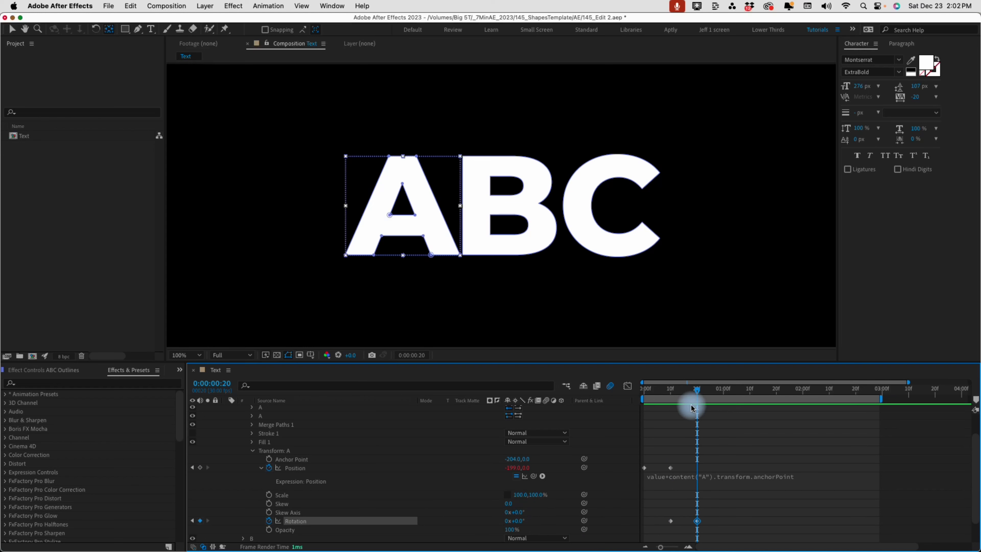
Move group A's Position X to about -419 at frame 0 and set its Rotation to 20° at frame 10.
click(643, 391)
mouse_move(643, 391)
mouse_down()
mouse_move(703, 396)
mouse_move(632, 392)
mouse_up()
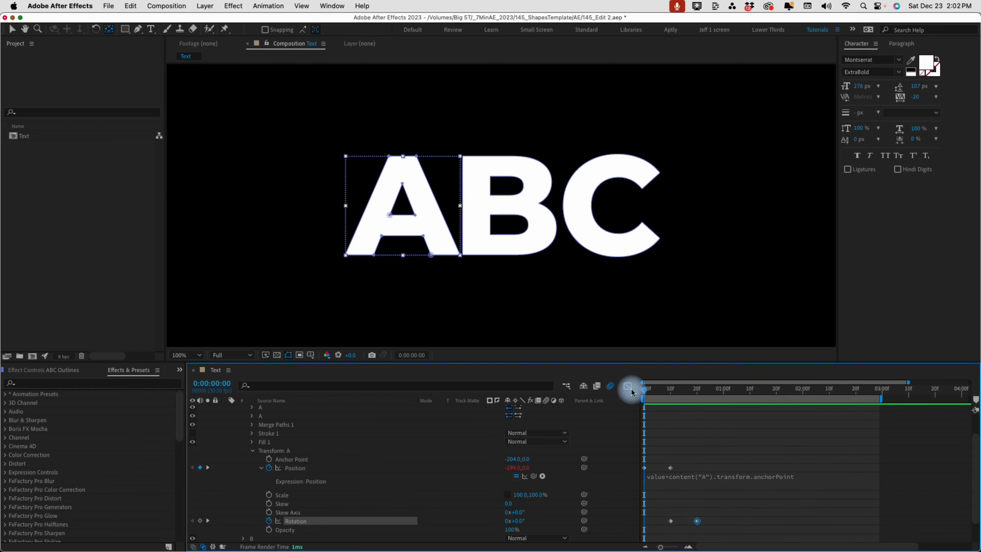
drag(512, 469, 390, 459)
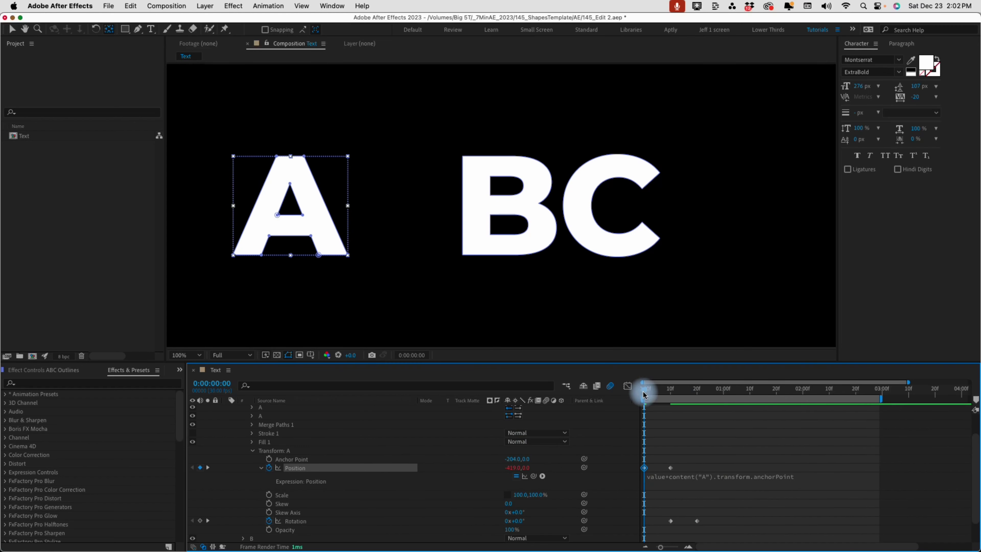
drag(644, 391, 670, 391)
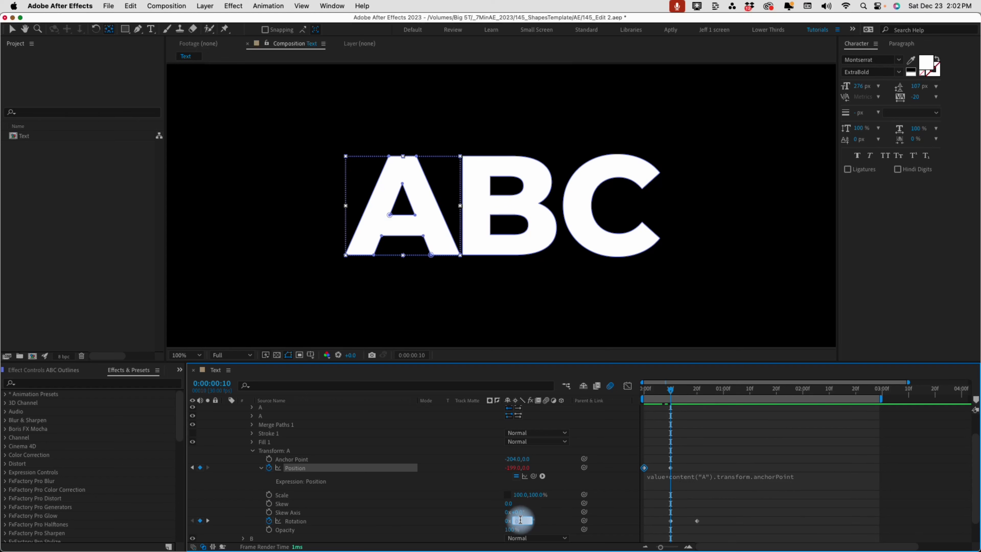
text(20)
key(Return)
Shift group A's Anchor Point X to about -92, at the letter's lower-right corner, and preview the animation.
drag(672, 390, 697, 377)
key(period)
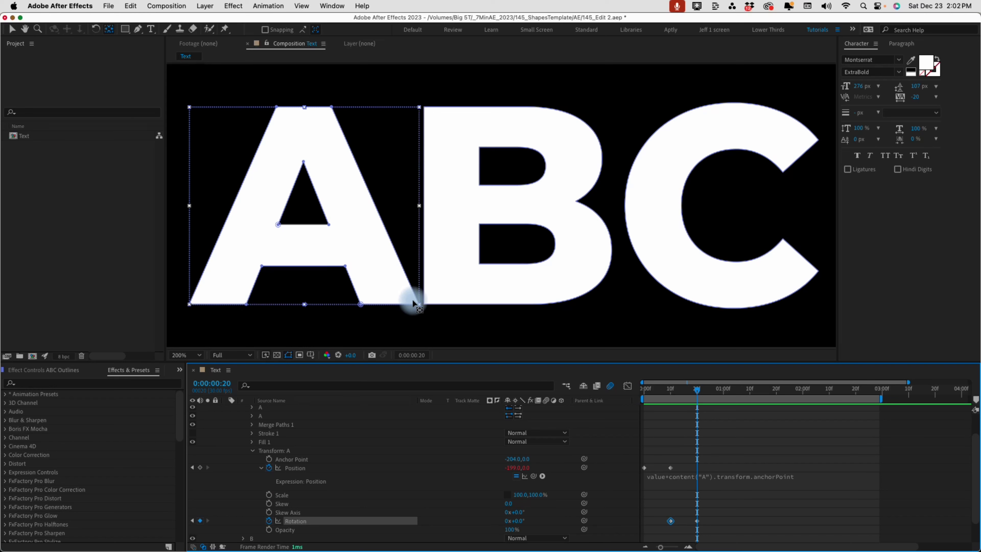
mouse_move(517, 459)
mouse_down()
mouse_move(501, 456)
mouse_move(561, 449)
mouse_up()
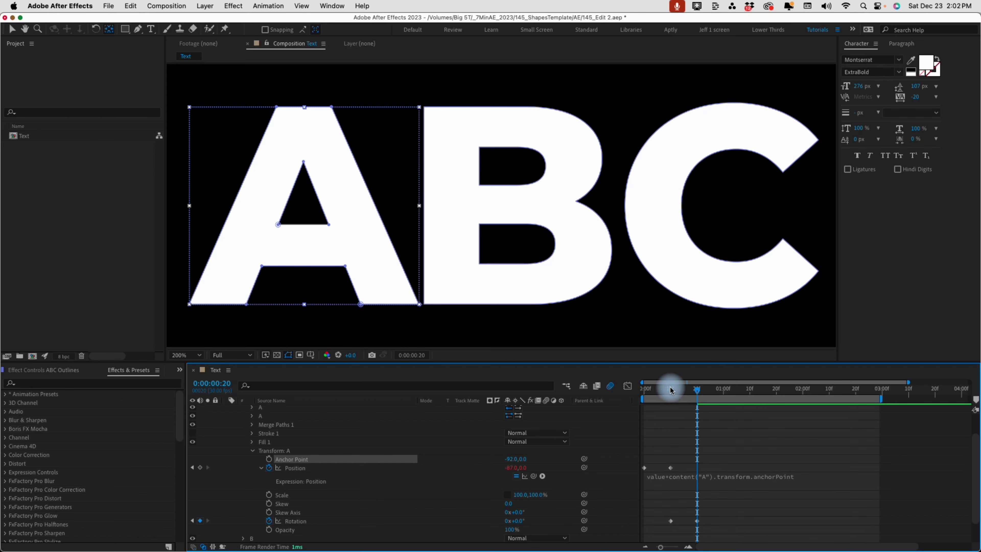
key(slash)
mouse_move(642, 391)
mouse_down()
mouse_move(698, 383)
mouse_move(637, 381)
mouse_up()
key(space)
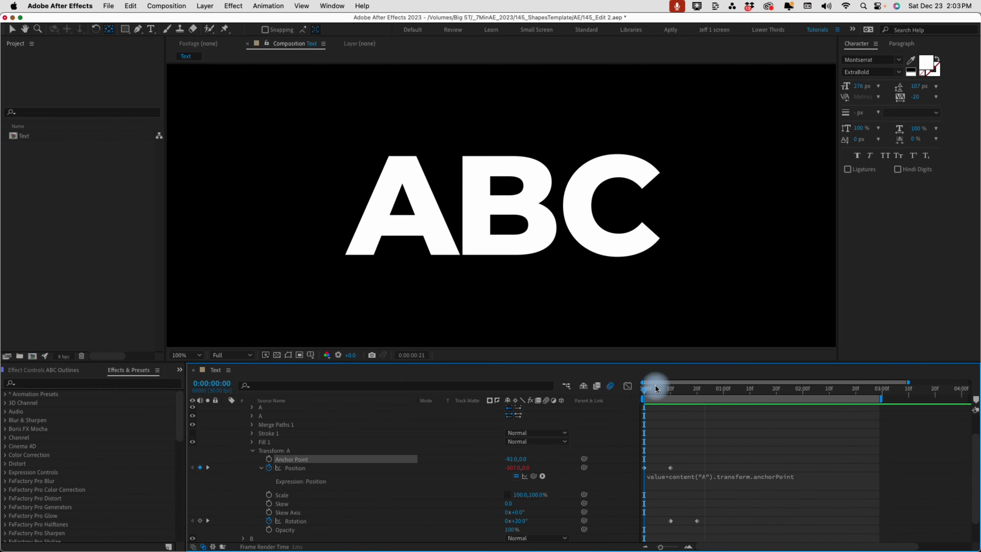
Apply Easy Ease to group A's Position keyframe at frame 10 and both of its Rotation keyframes.
scroll(671, 467, down, 1)
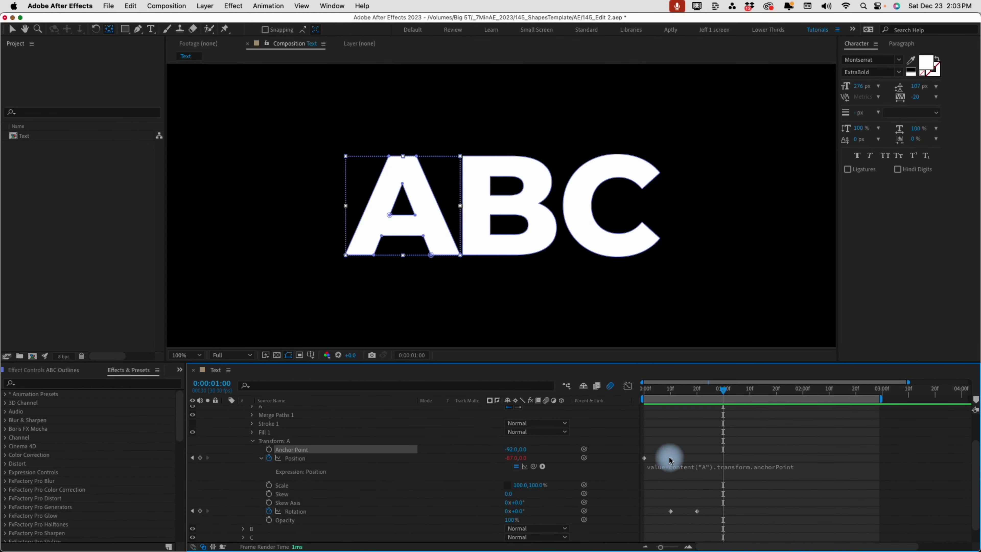
drag(659, 454, 729, 521)
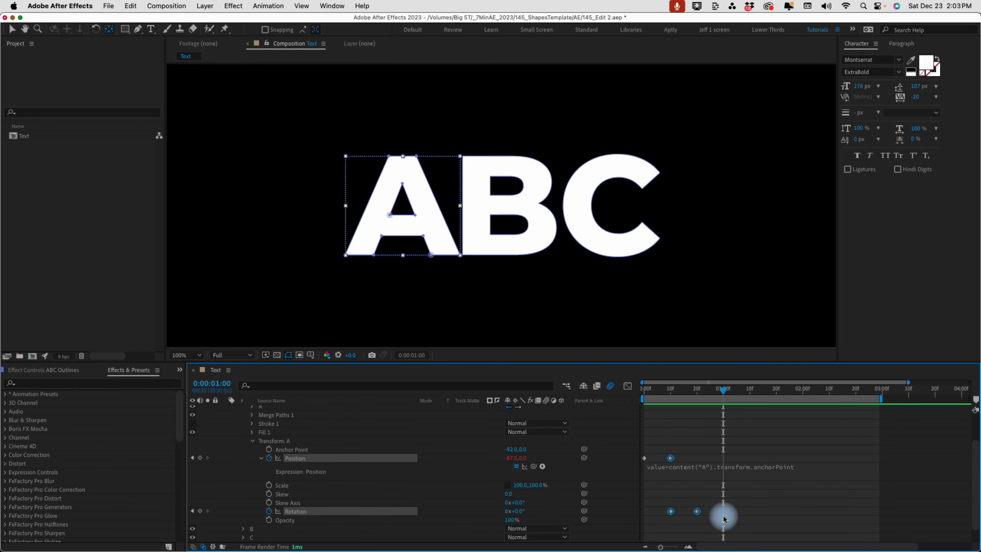
key(F9)
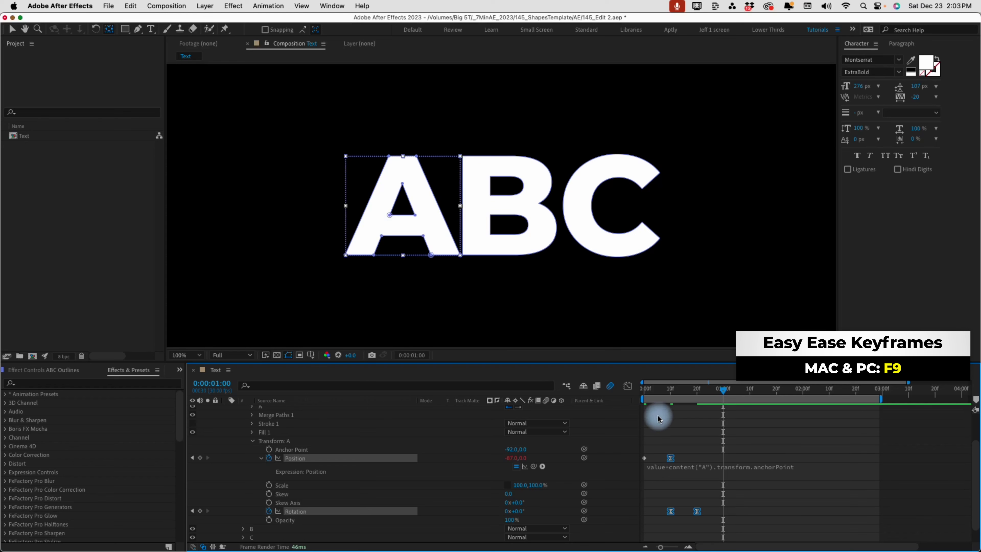
Lengthen the incoming ease of group A's frame 10 Position keyframe in the speed graph so the letter decelerates gradually.
click(673, 389)
click(663, 462)
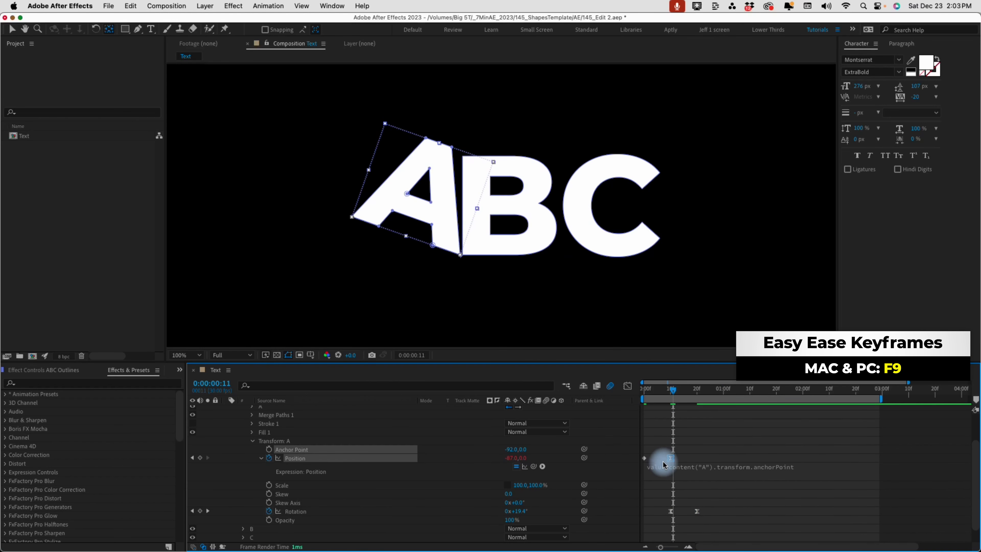
click(628, 386)
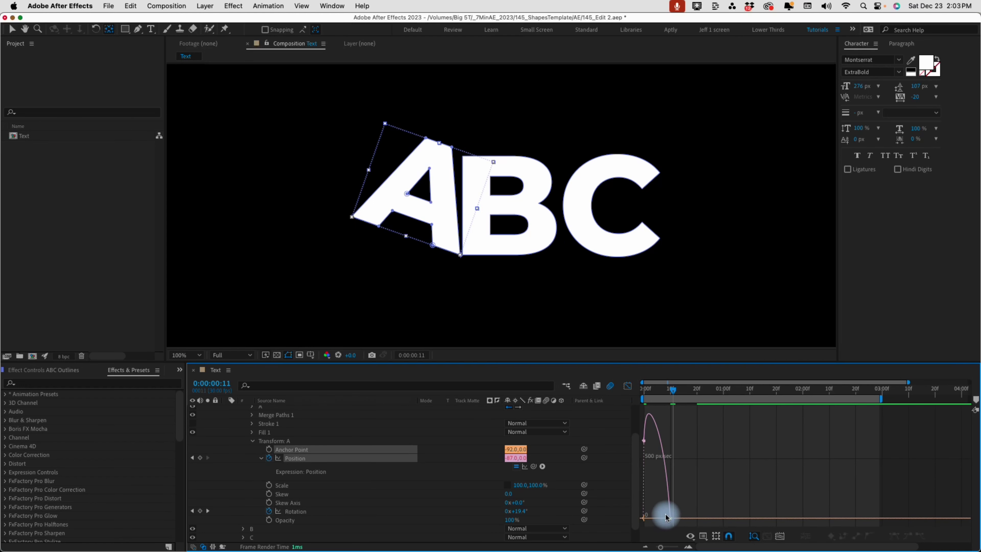
drag(666, 518, 657, 518)
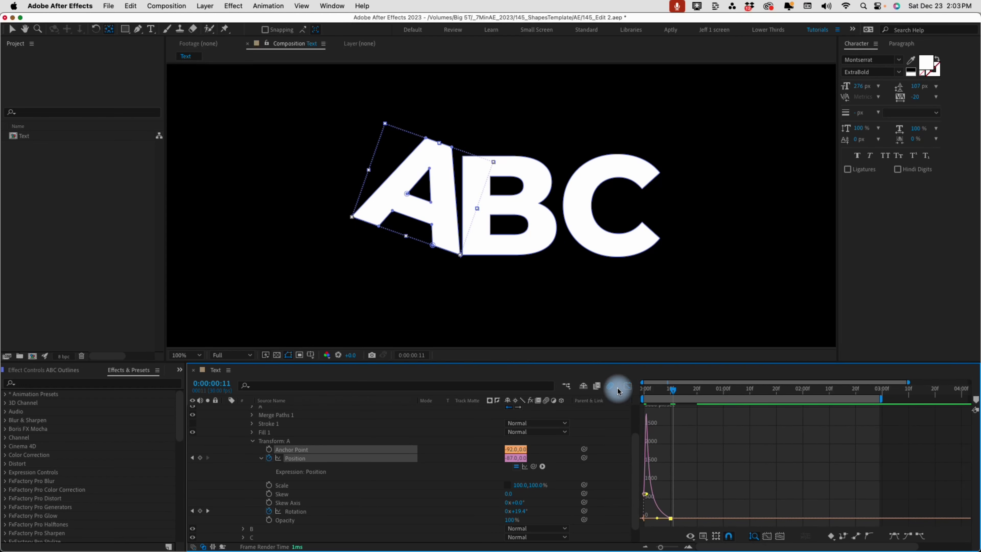
click(625, 387)
Lengthen the outgoing ease of group A's first Rotation keyframe in the speed graph and preview the animation.
click(671, 511)
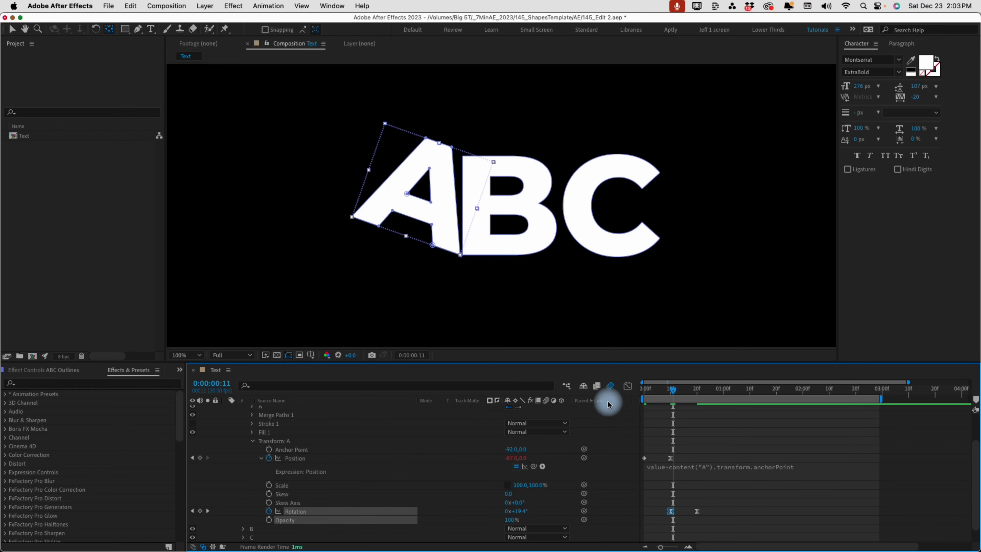
click(628, 386)
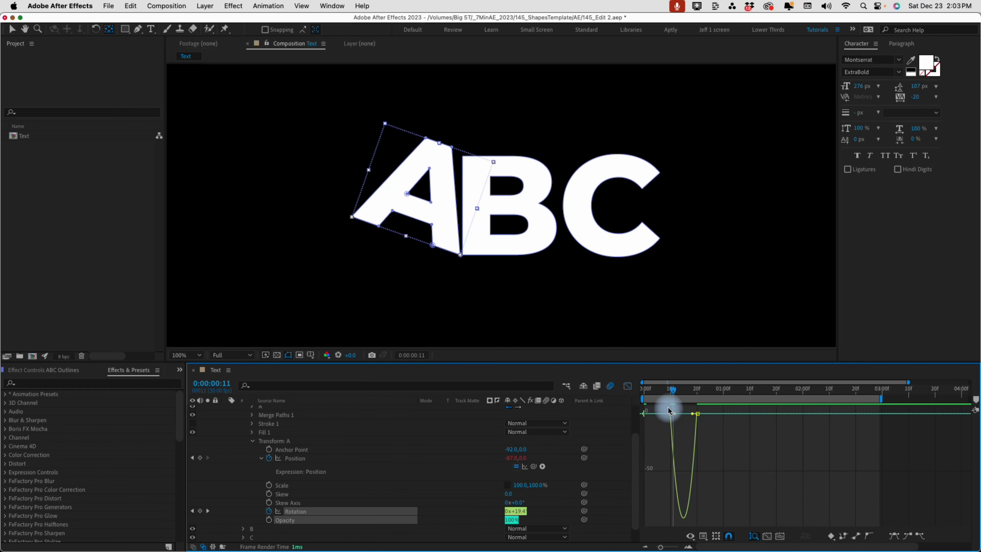
drag(676, 416, 706, 417)
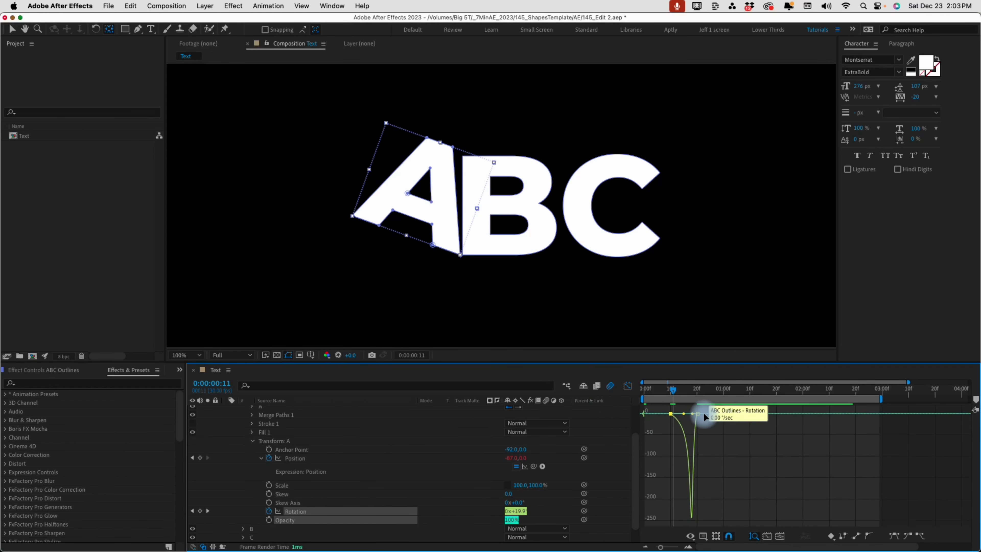
key(shift+F3)
key(Home)
key(space)
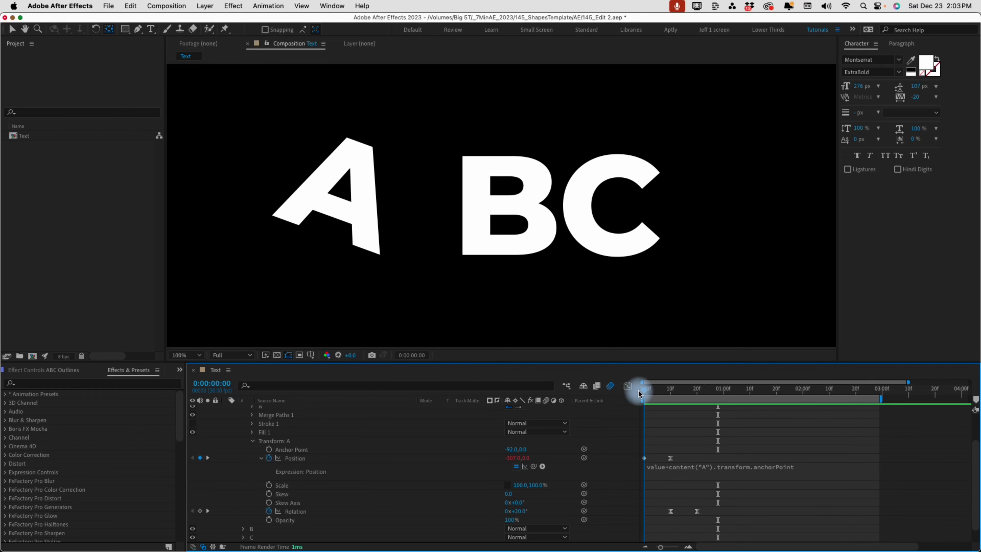
key(space)
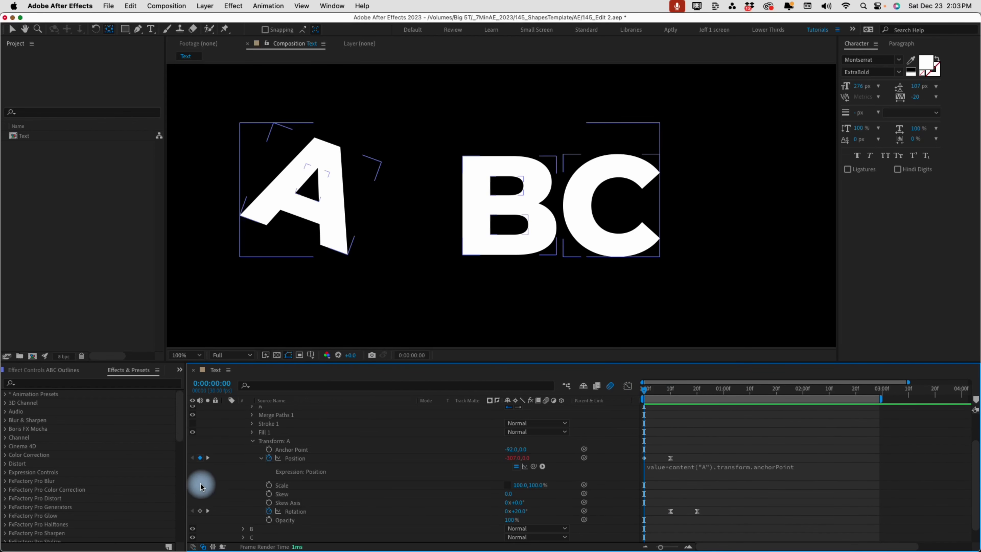
Fade group A in with eased Opacity keyframes from 0% at frame 0 to 100% at about frame 3, and preview it.
click(270, 521)
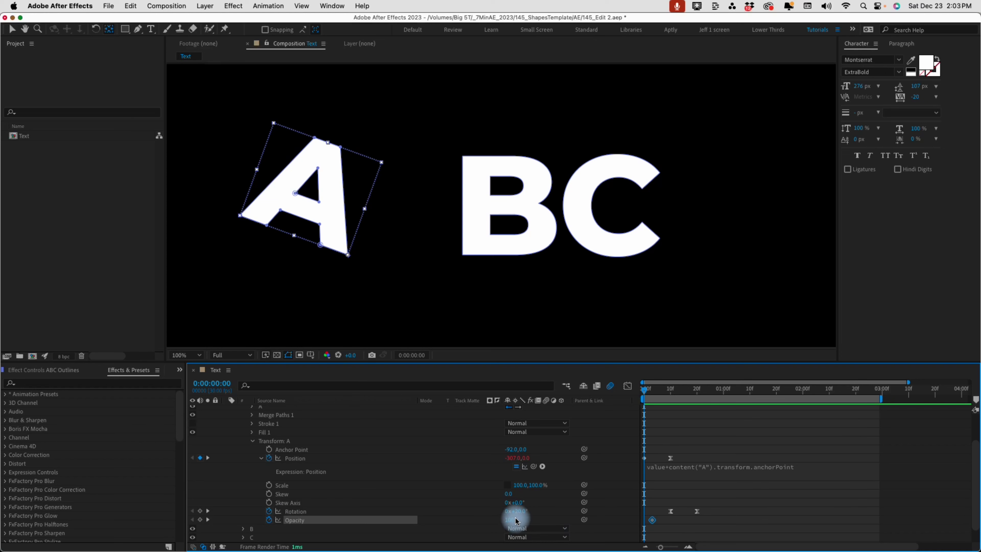
drag(512, 521, 432, 517)
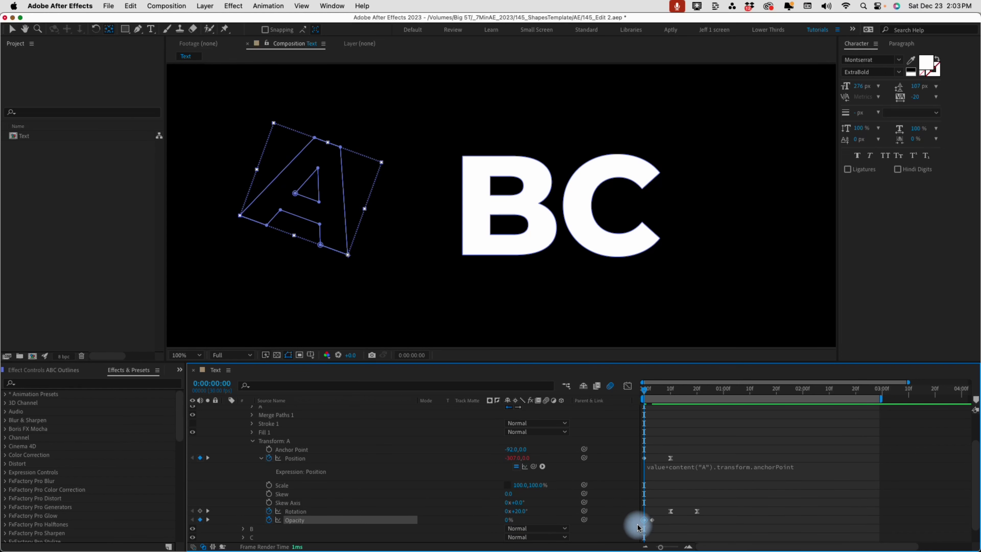
click(653, 390)
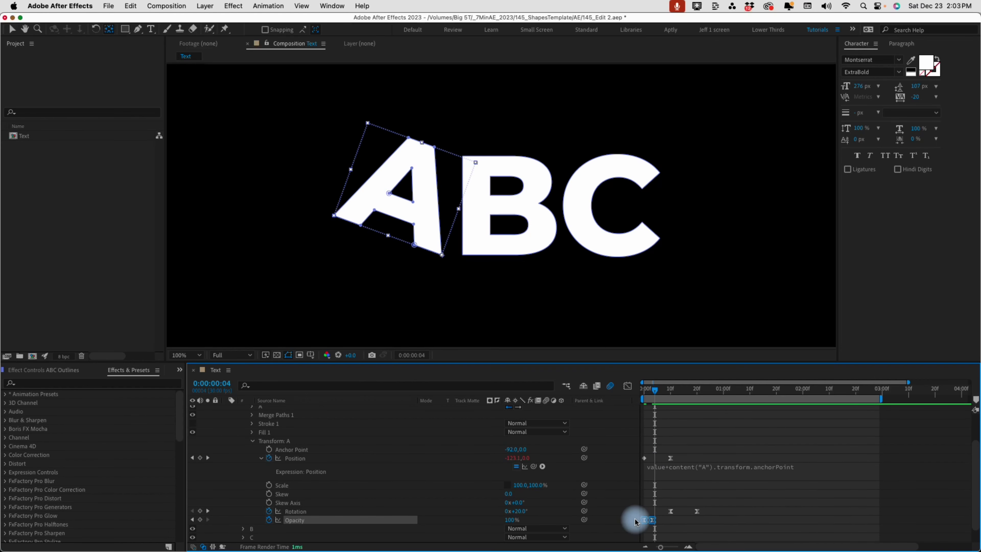
drag(655, 377, 697, 386)
key(space)
click(657, 386)
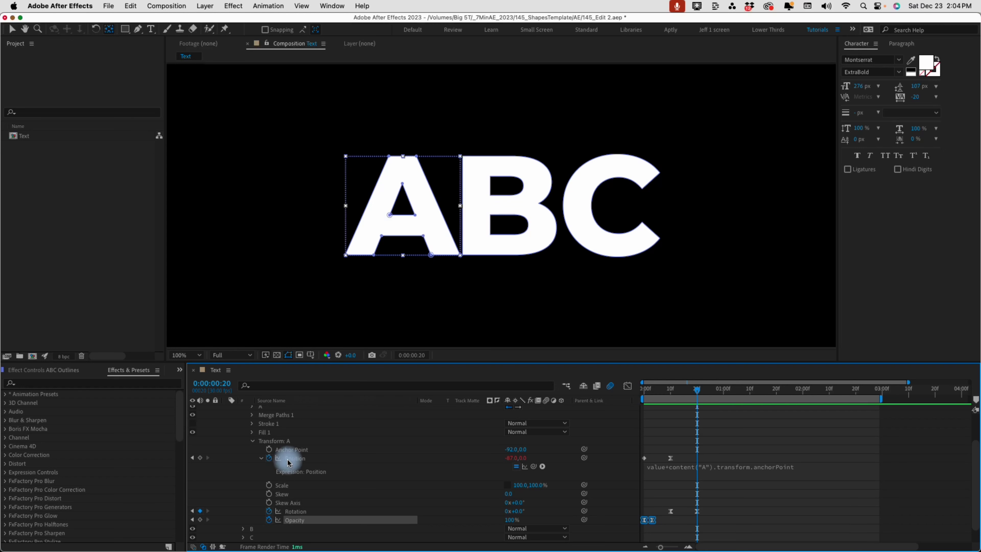
Select group A's Anchor Point, Position, Rotation and Opacity properties and begin saving them as an animation preset.
click(291, 449)
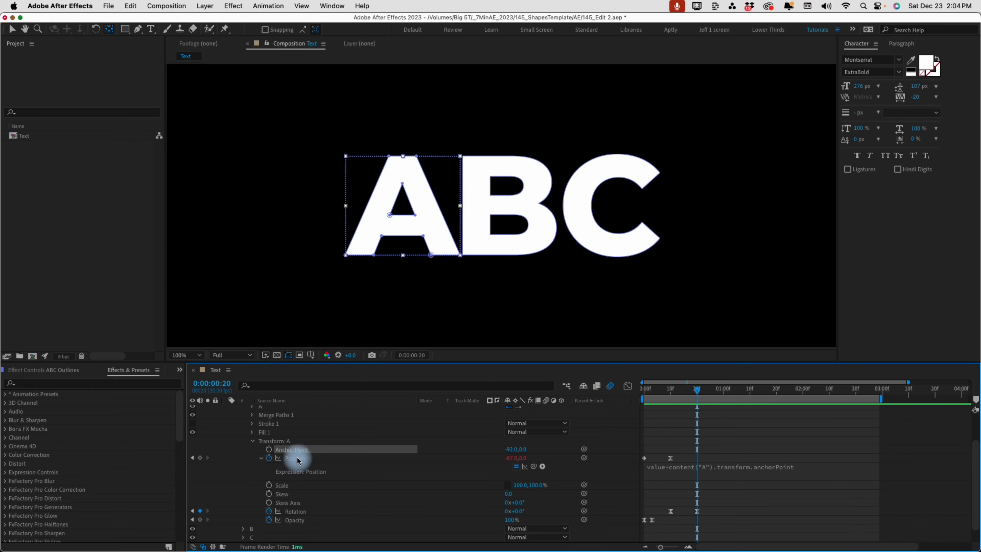
shift+click(298, 459)
shift+click(298, 511)
shift+click(299, 522)
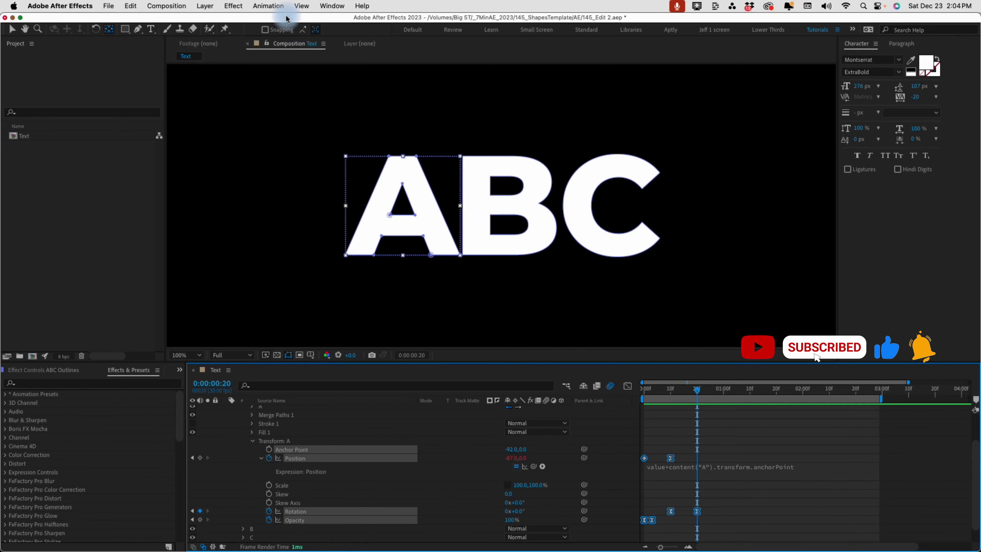
click(268, 6)
click(287, 23)
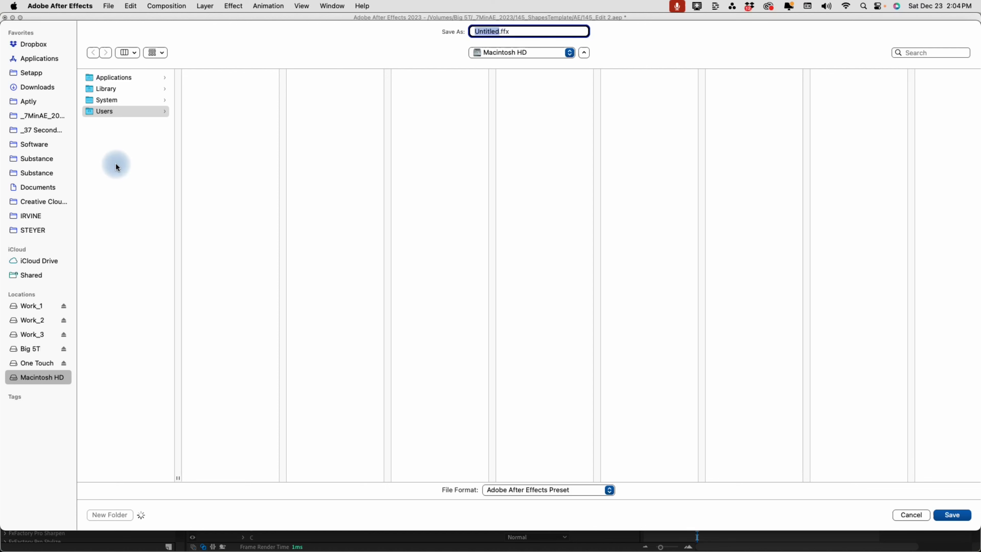
Name the preset Test and store it in Documents, Adobe, After Effects 2023, User Presets, 7 Minute AE.
click(43, 187)
click(118, 93)
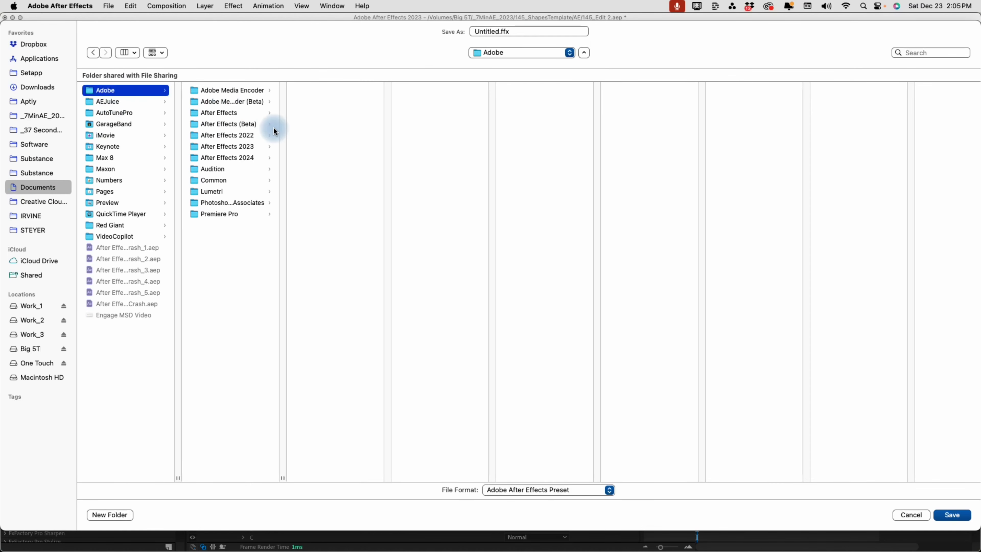
click(240, 147)
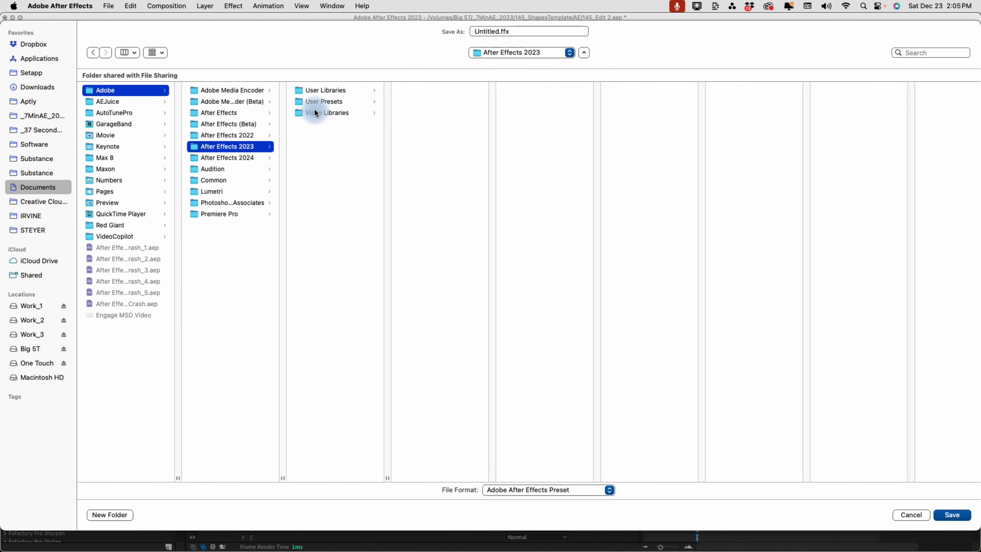
click(326, 101)
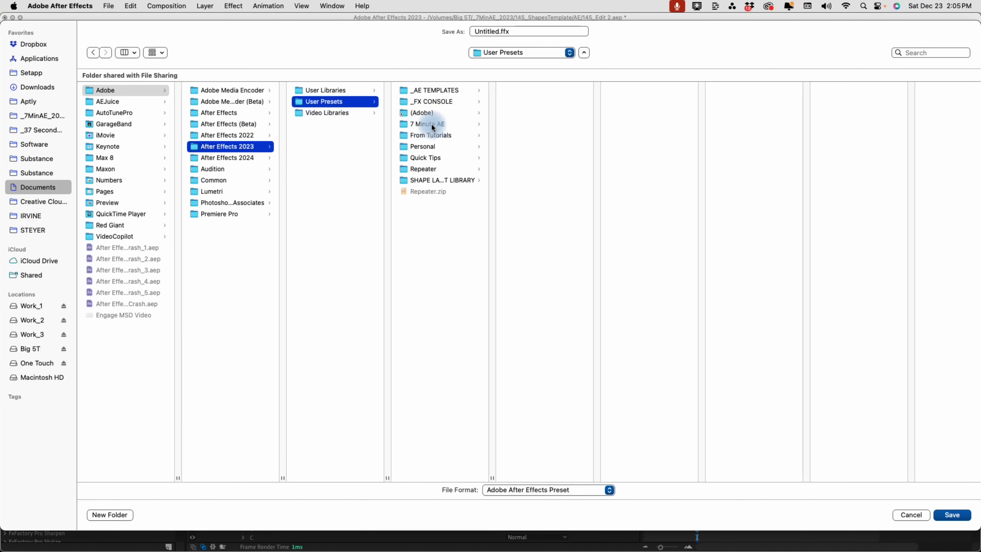
click(429, 126)
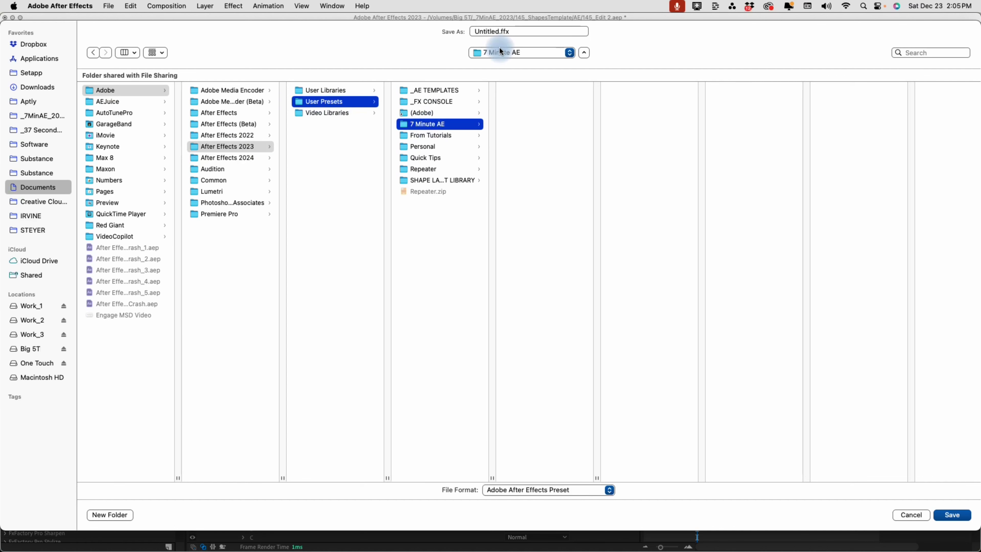
double_click(502, 32)
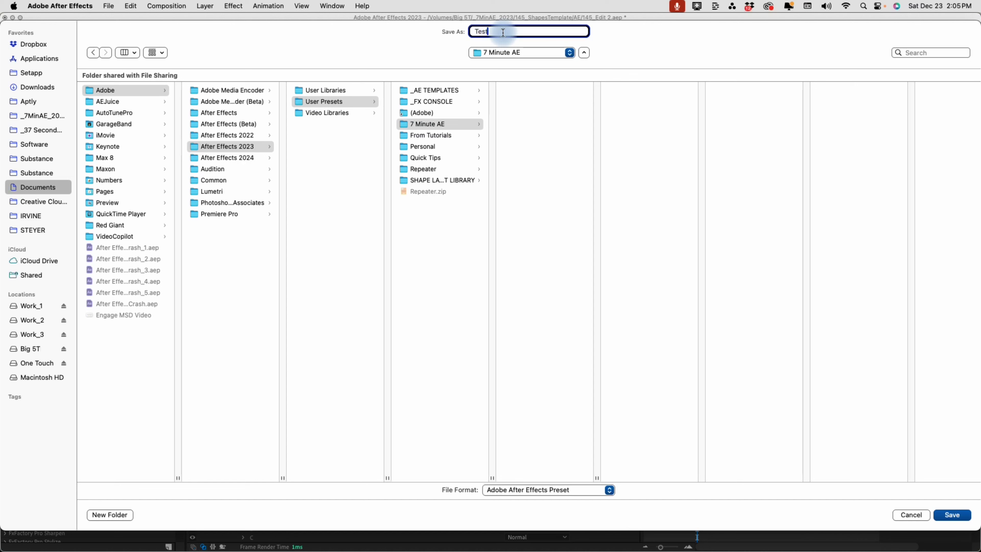
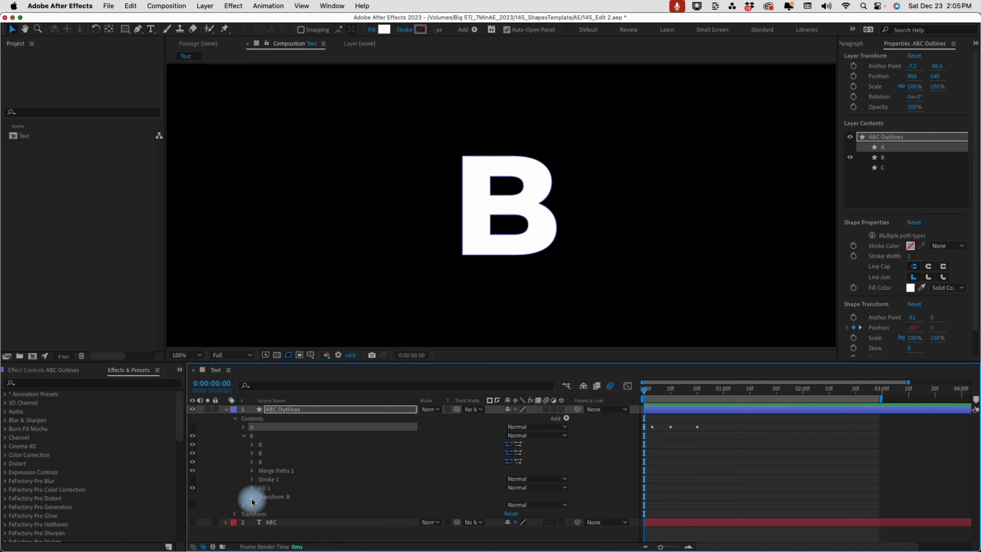
Link group B's Position to its Anchor Point with an expression and move the anchor to B's lower-left corner, X -82.
click(252, 497)
click(269, 477)
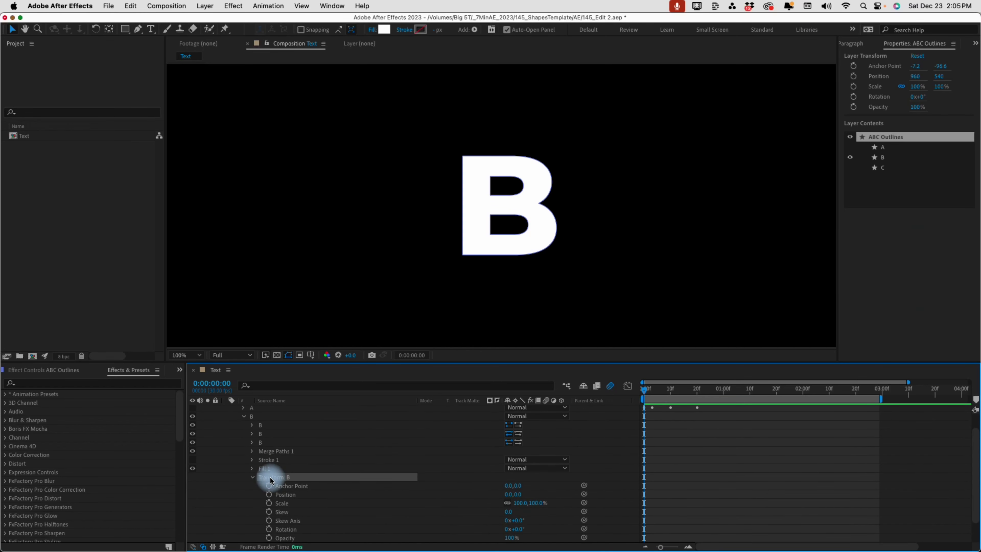
key(period)
key(y)
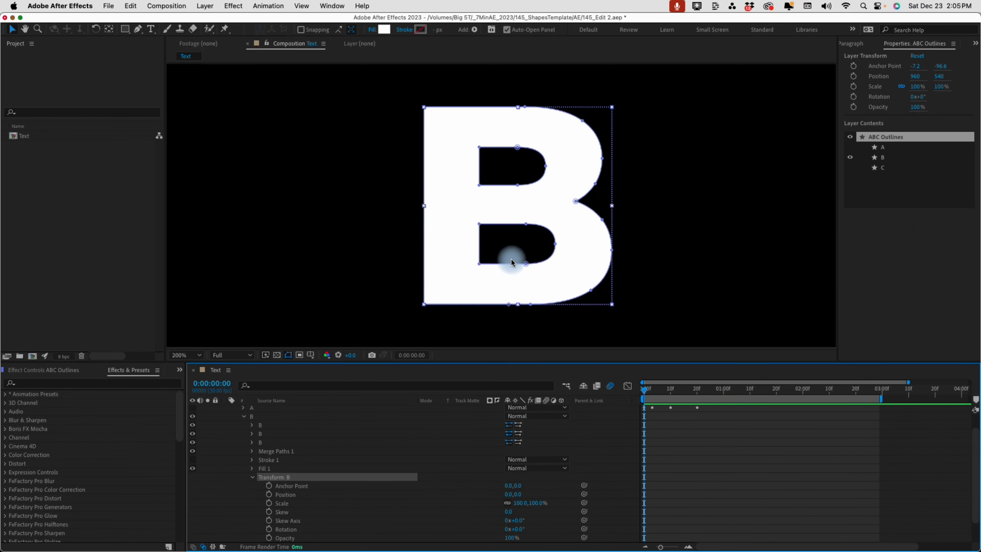
click(518, 488)
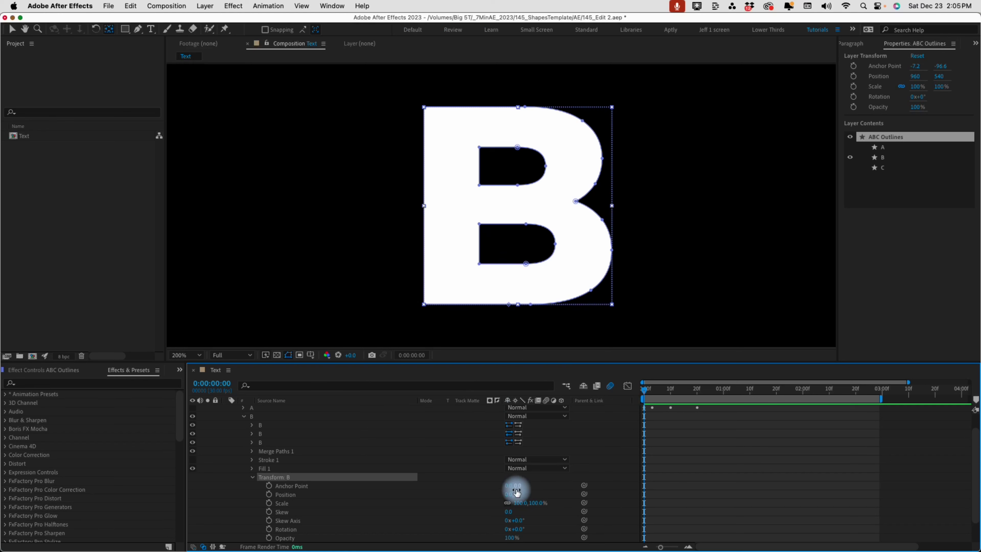
drag(508, 487, 504, 482)
click(348, 493)
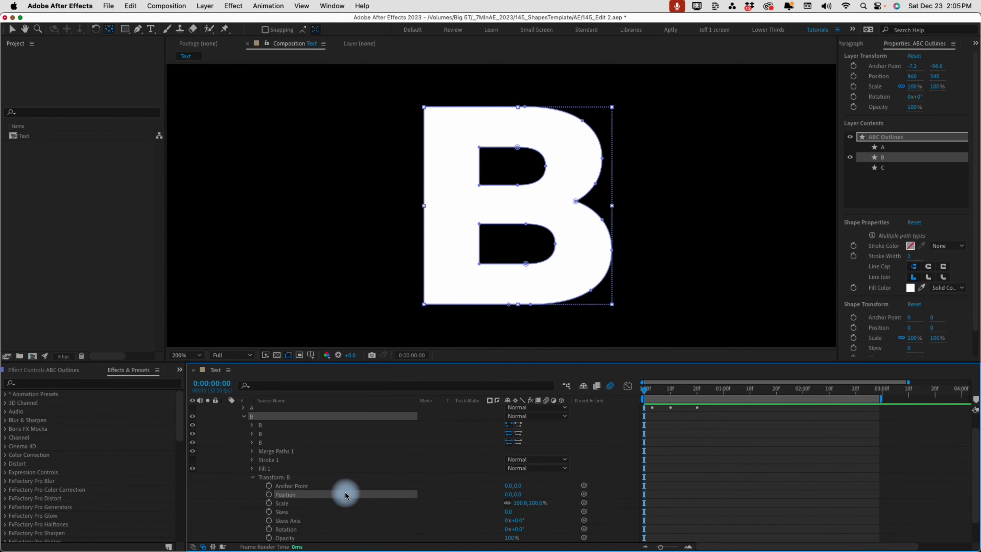
drag(585, 494, 498, 484)
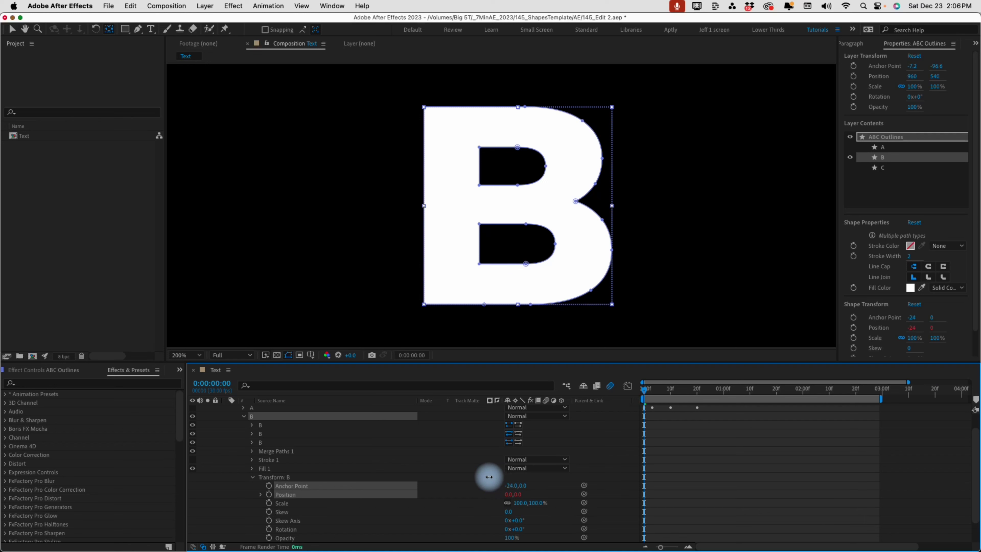
drag(489, 477, 458, 474)
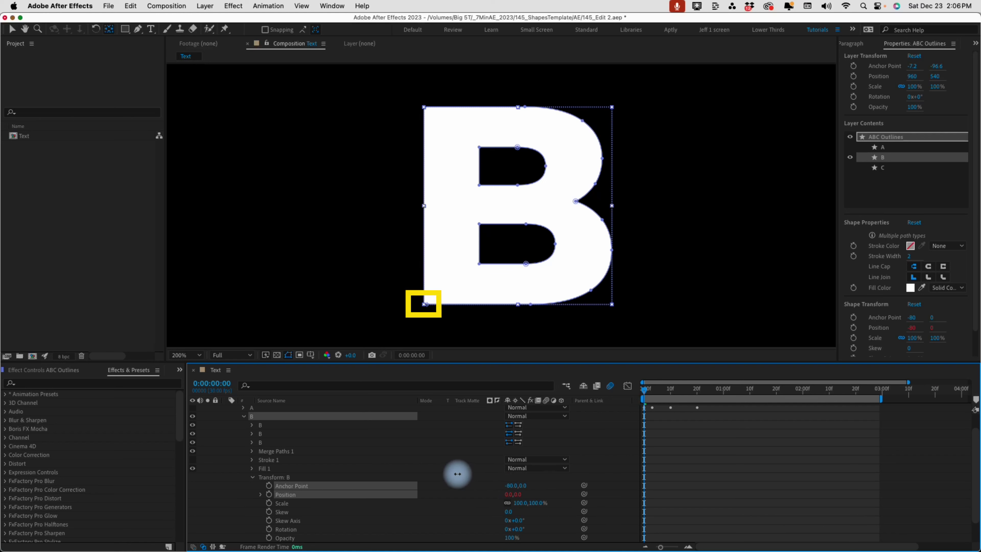
Change group B's Position expression to value+content("B").transform.anchorPoint.
click(261, 495)
click(689, 508)
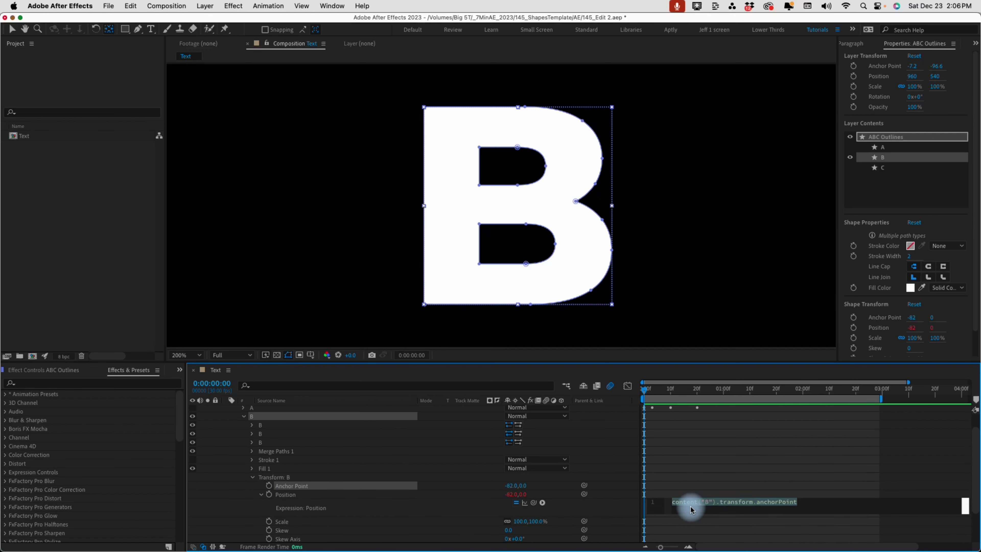
text(value+)
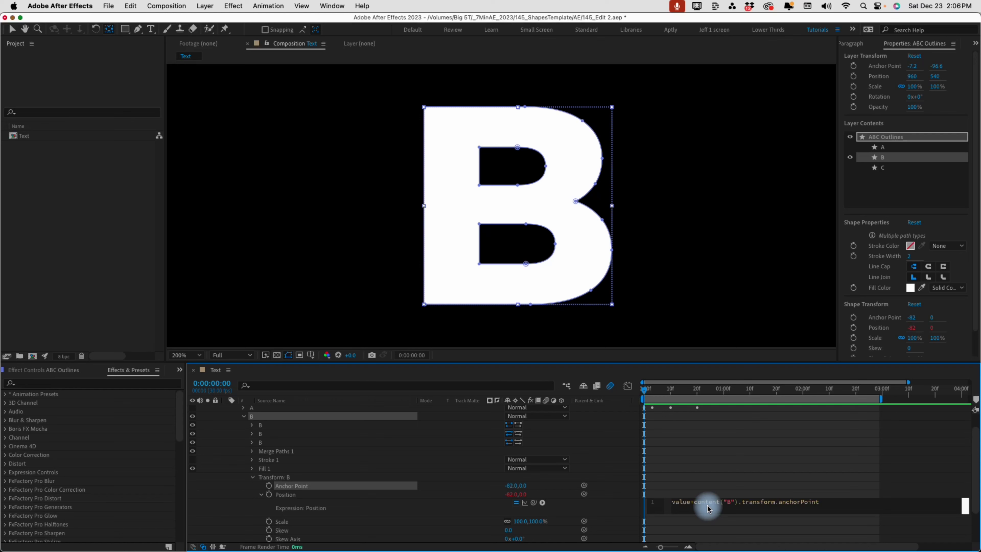
click(455, 477)
Add group B Position keyframes at frames 0 and 10, and Rotation keyframes at frames 10 and 20.
scroll(402, 487, down, 3)
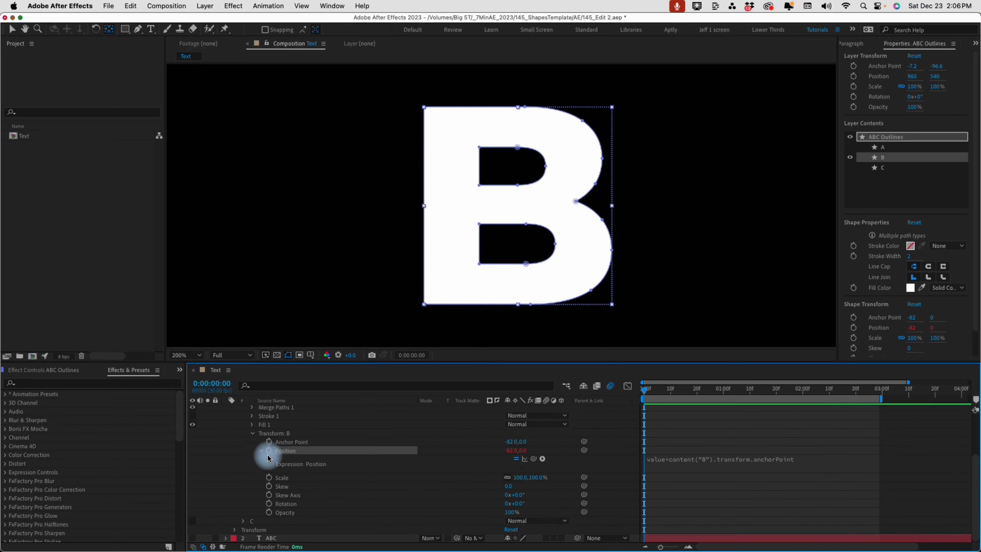
key(comma)
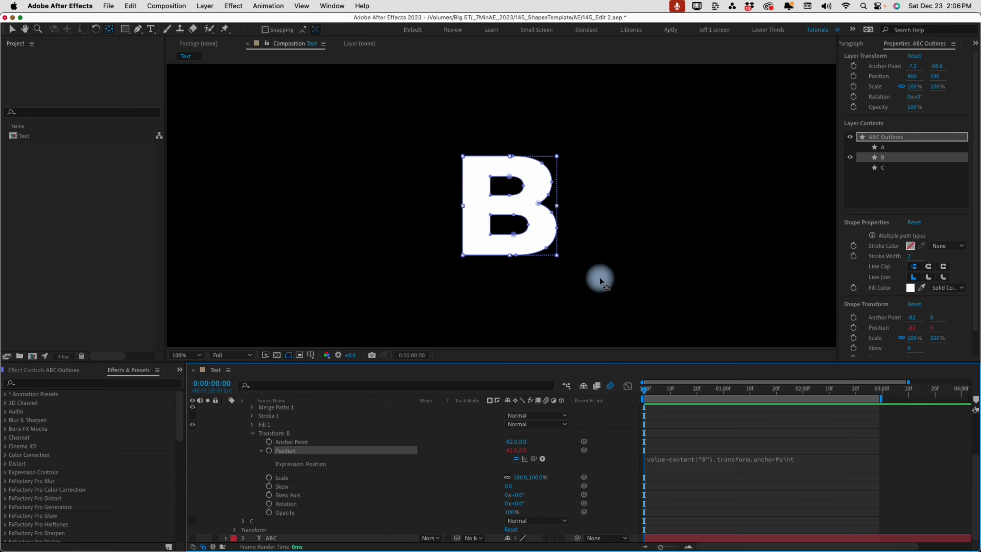
click(270, 452)
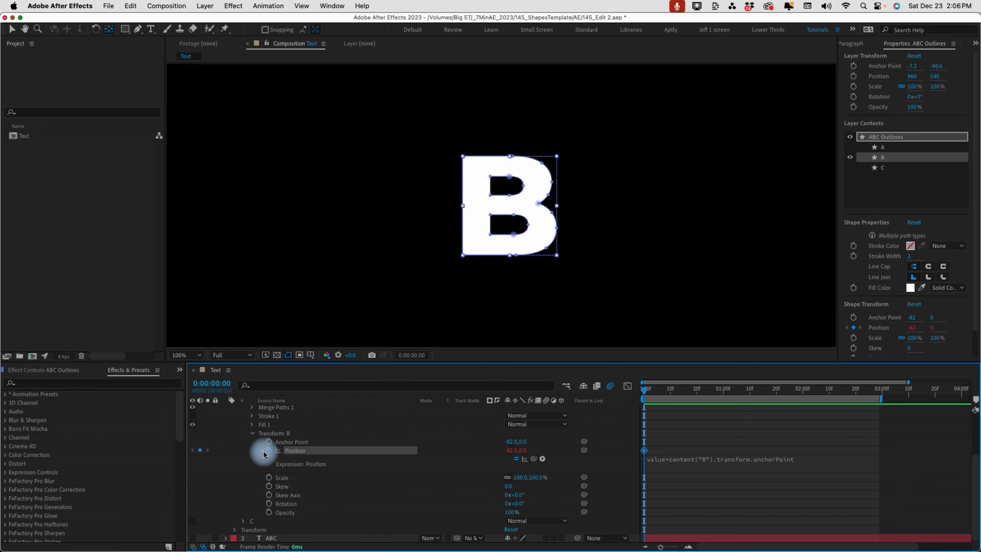
key(shift+Page_Down)
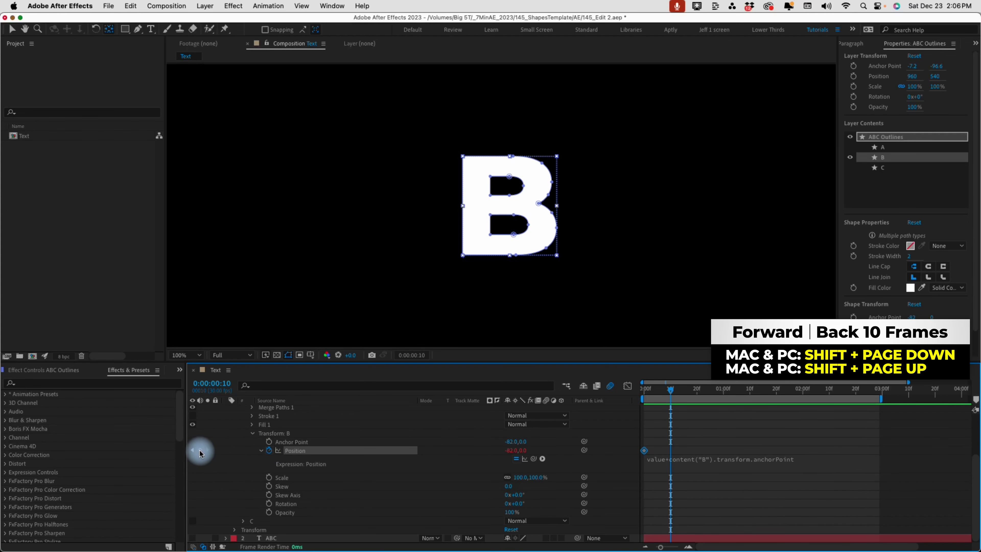
click(199, 450)
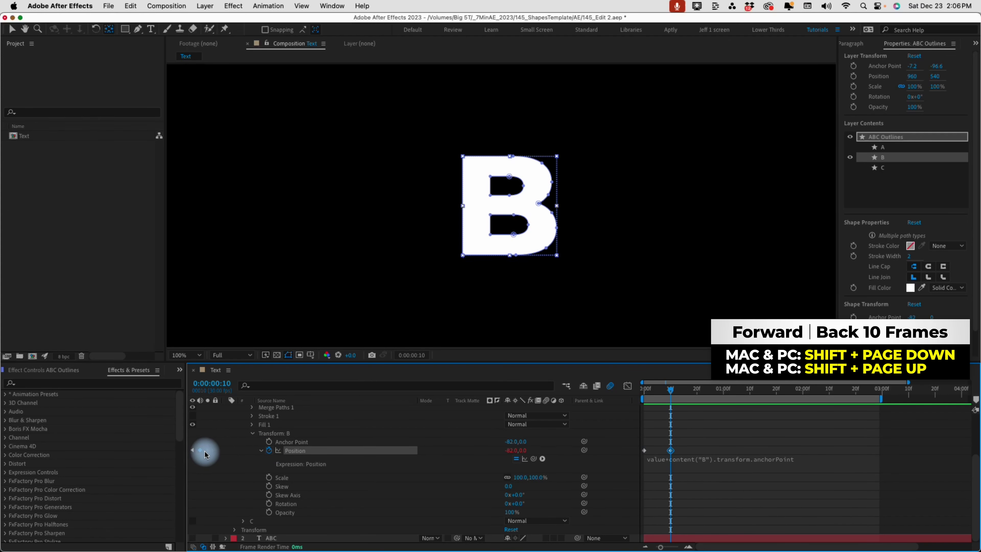
click(270, 503)
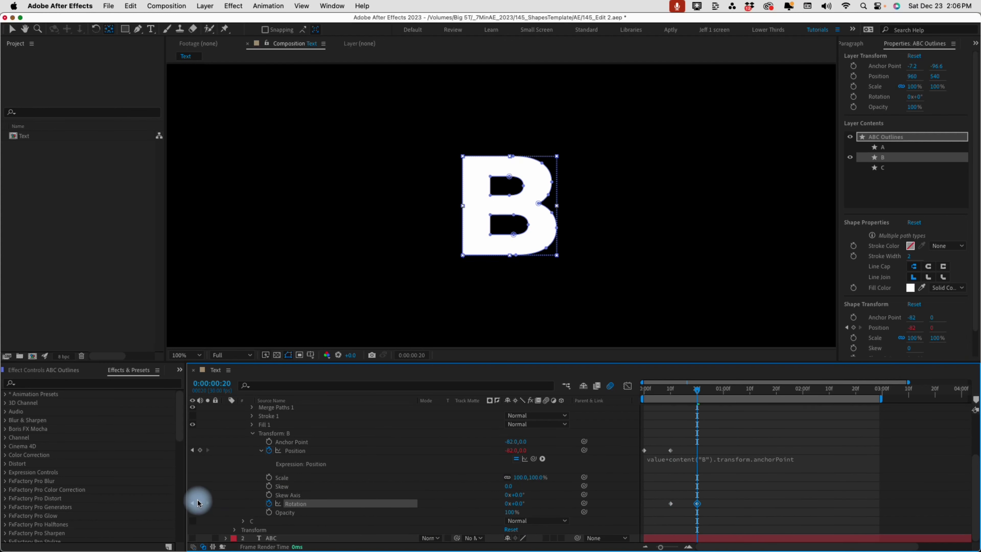
Offset group B's Position at frame 0 to about X 289 and set its Rotation at frame 10 to -20°.
key(Home)
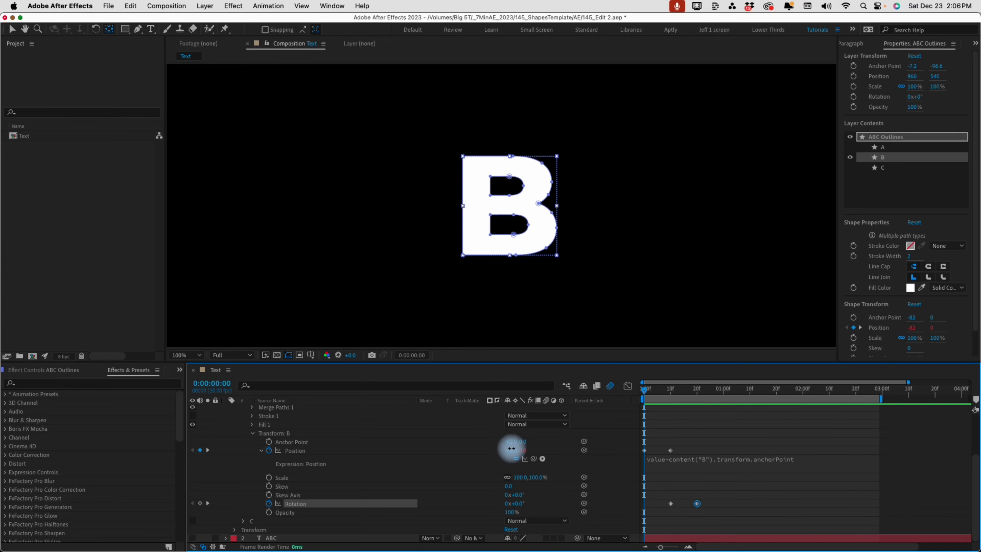
drag(511, 449, 688, 436)
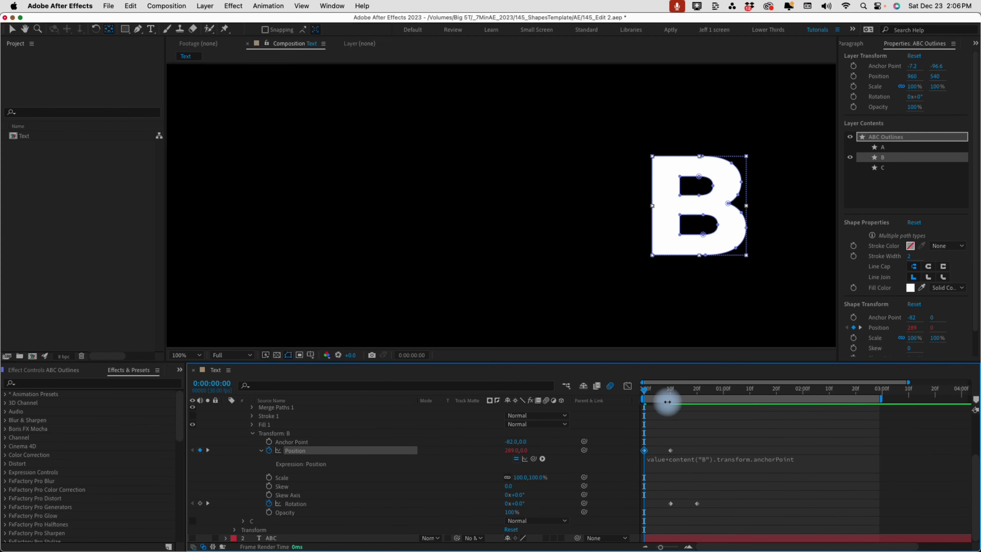
click(671, 389)
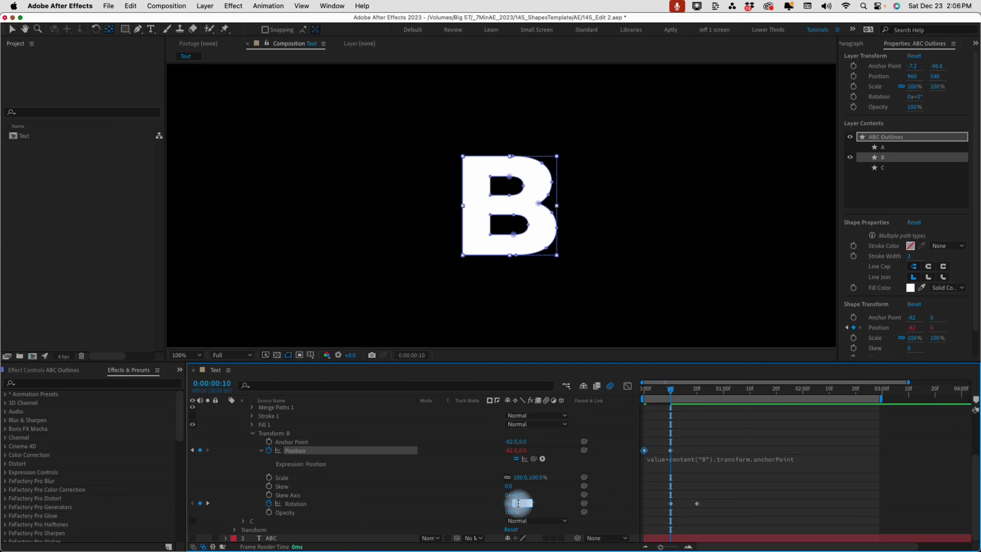
key(Return)
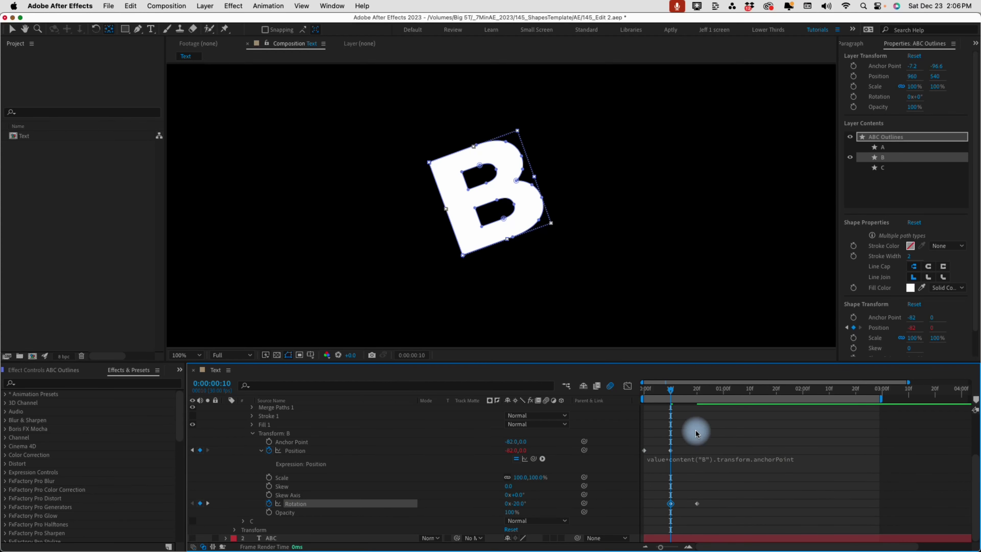
Scrub through the motion and apply Easy Ease to group B's frame 10 Position keyframe and both Rotation keyframes.
click(644, 389)
drag(644, 390, 713, 403)
drag(730, 445, 664, 508)
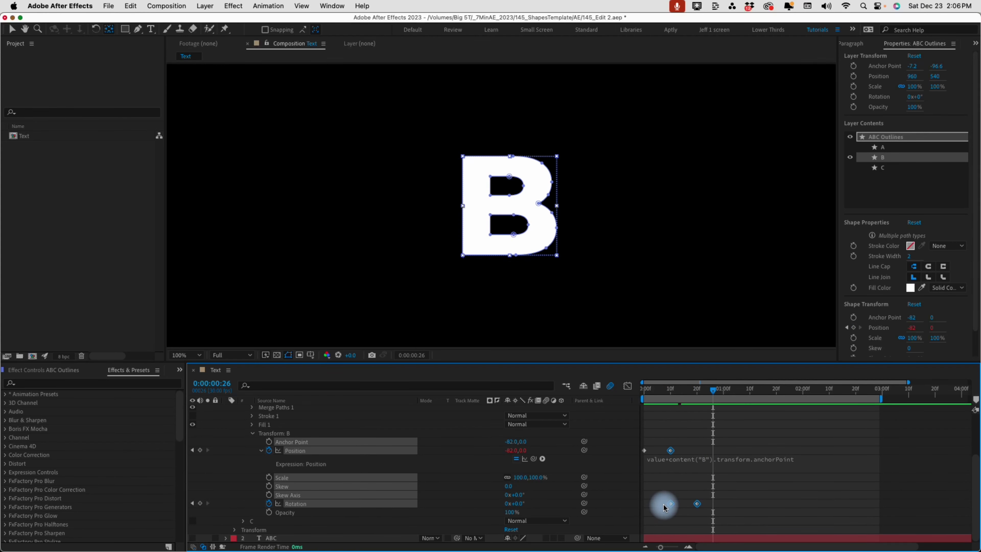
key(F9)
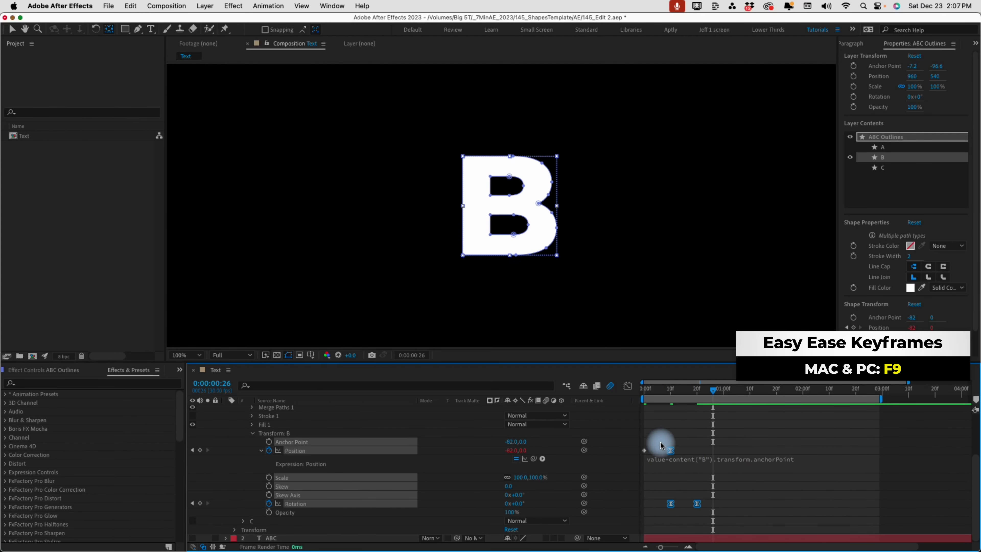
Lengthen the incoming ease of group B's frame 10 Position keyframe in the speed graph.
click(672, 449)
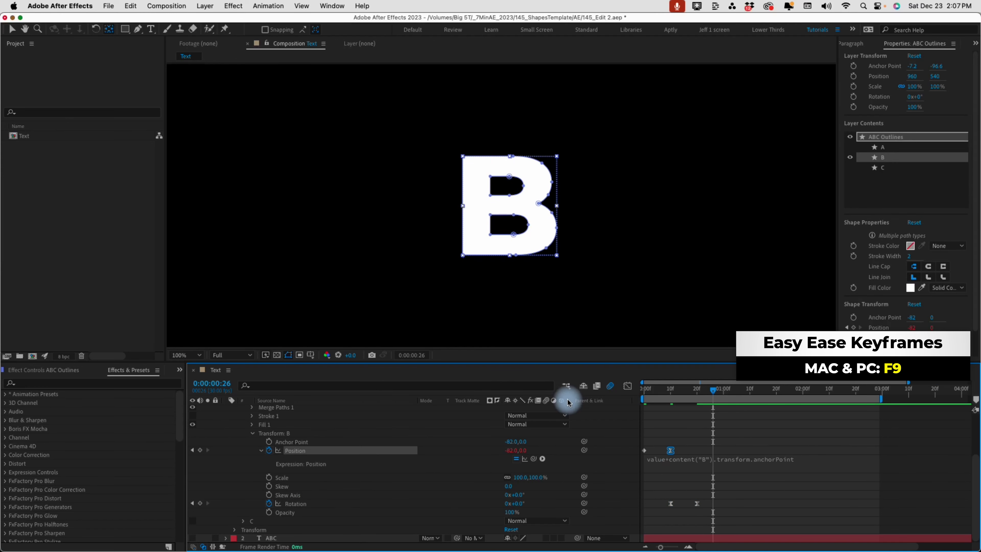
click(628, 386)
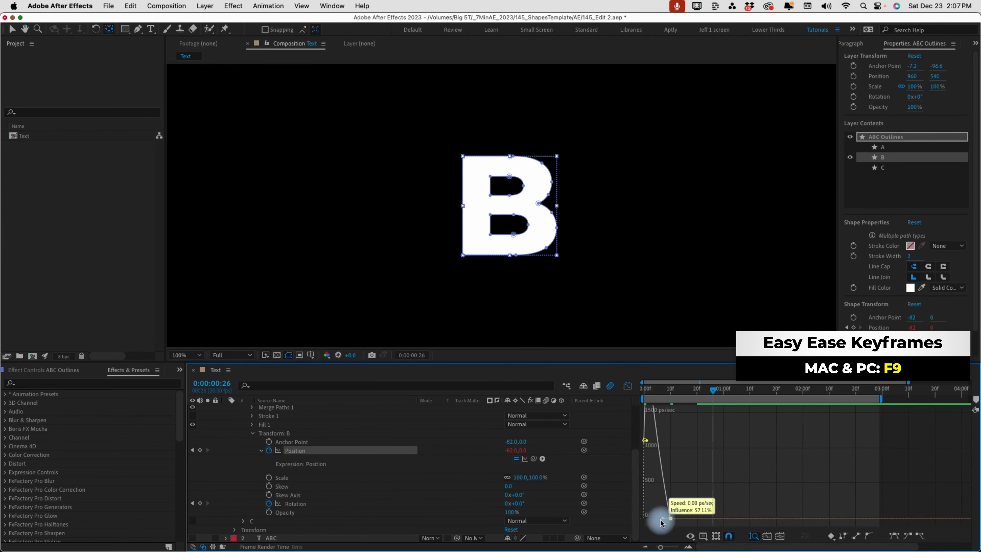
click(628, 386)
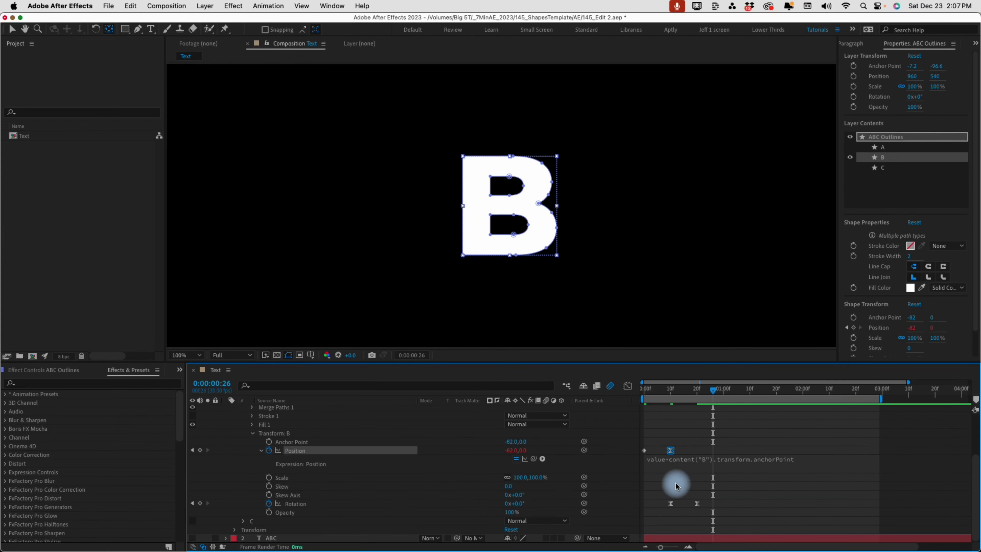
Lengthen the outgoing ease of group B's first Rotation keyframe in the speed graph and preview the animation.
click(671, 503)
click(628, 385)
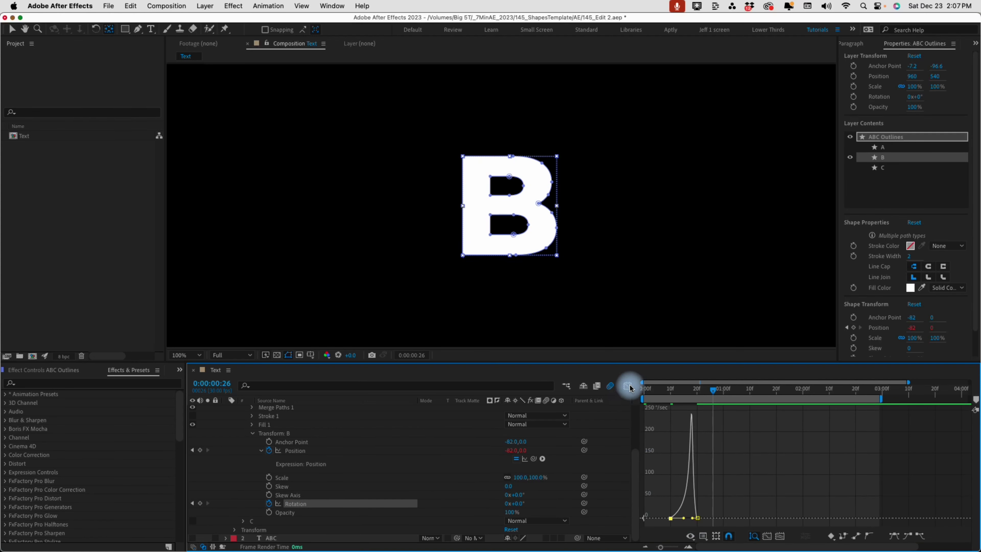
click(628, 385)
click(646, 388)
key(space)
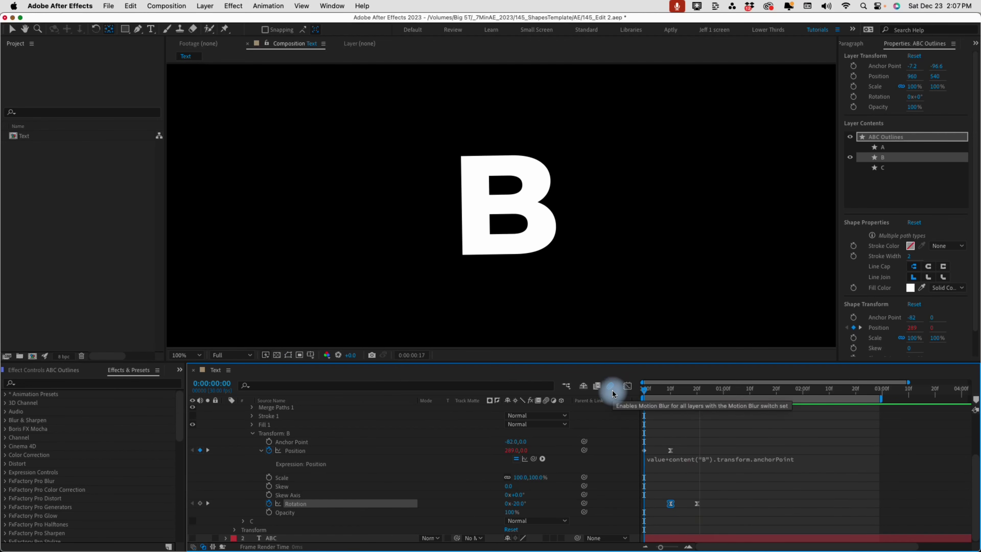
key(space)
key(space)
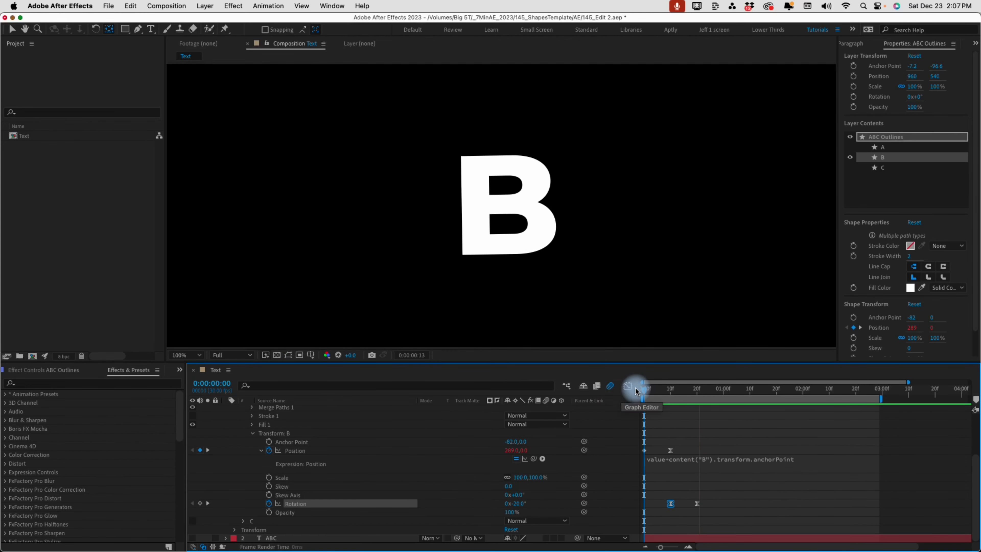
Keyframe group B's Opacity at 0% on frame 0 and 100% on frame 2.
key(space)
click(269, 512)
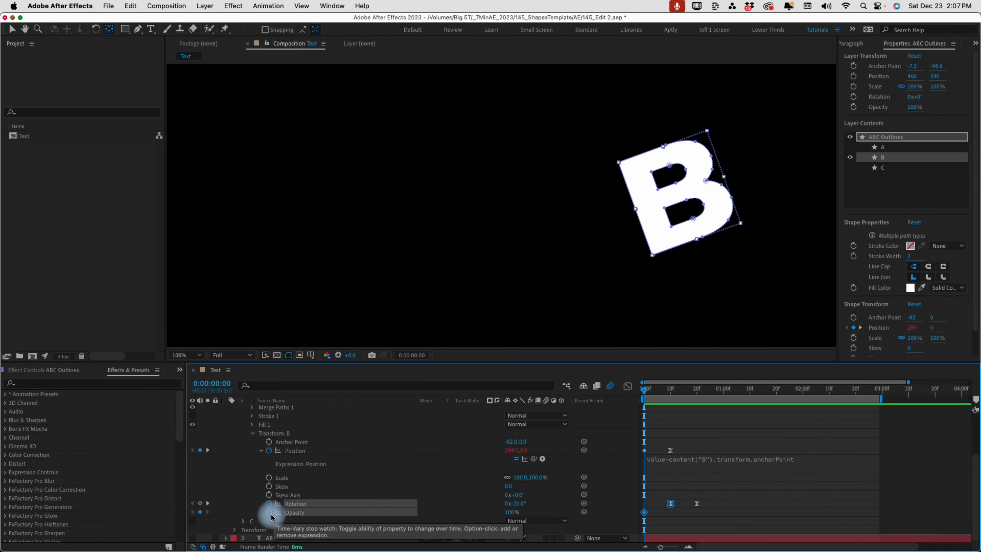
drag(514, 512, 479, 512)
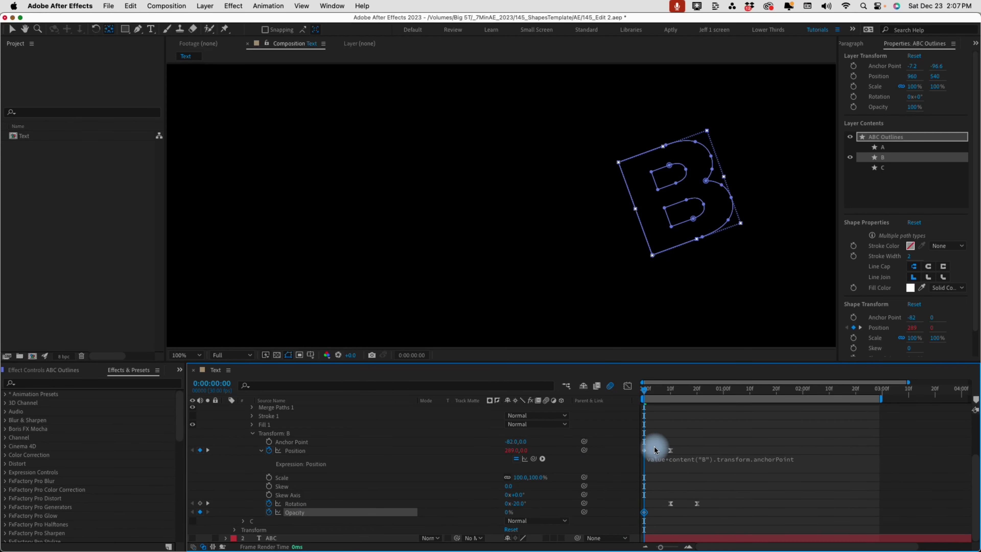
key(Page_Down)
key(Page_Down)
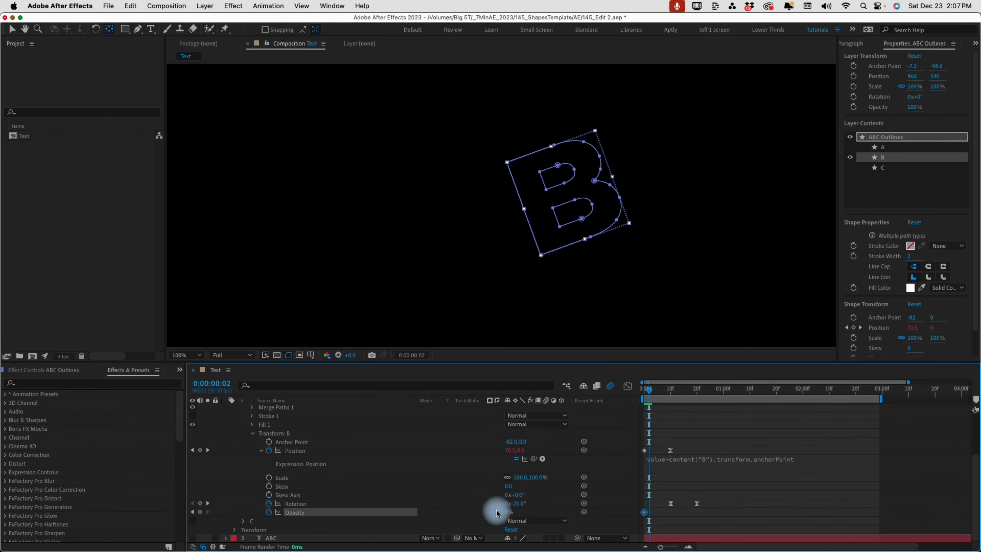
drag(508, 512, 576, 512)
key(Home)
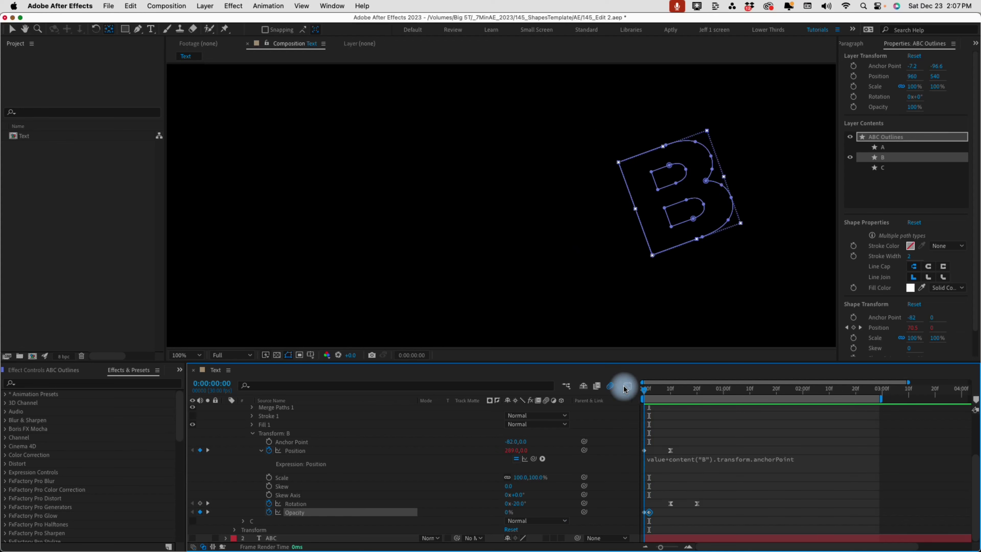
Preview the animation, offset group B's frame 0 Position to about X 438, and scrub through the revised motion.
key(space)
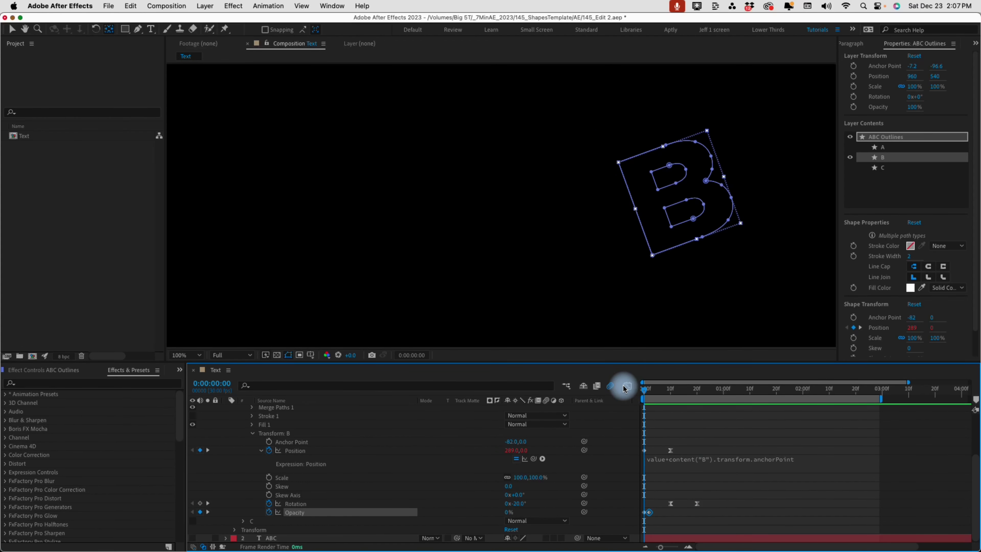
key(space)
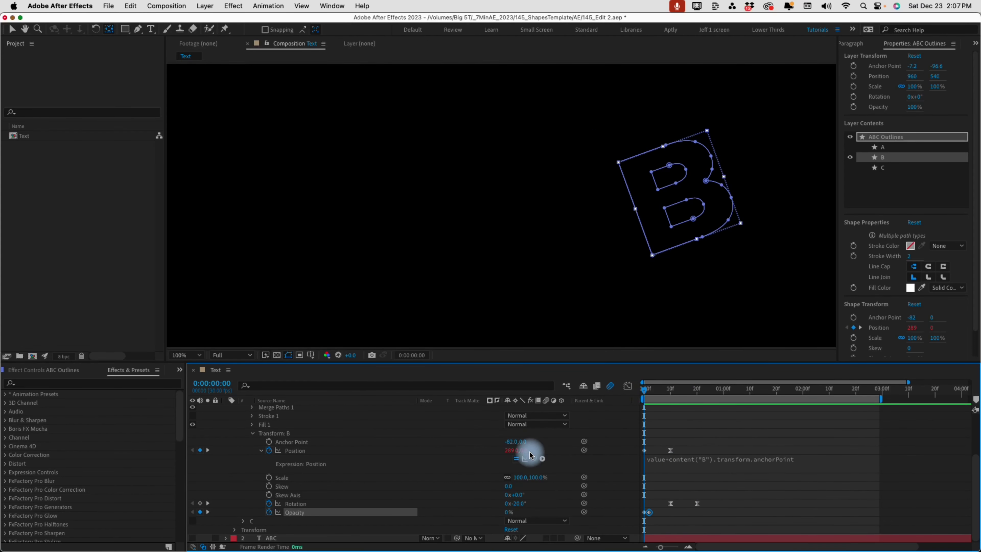
drag(512, 451, 591, 452)
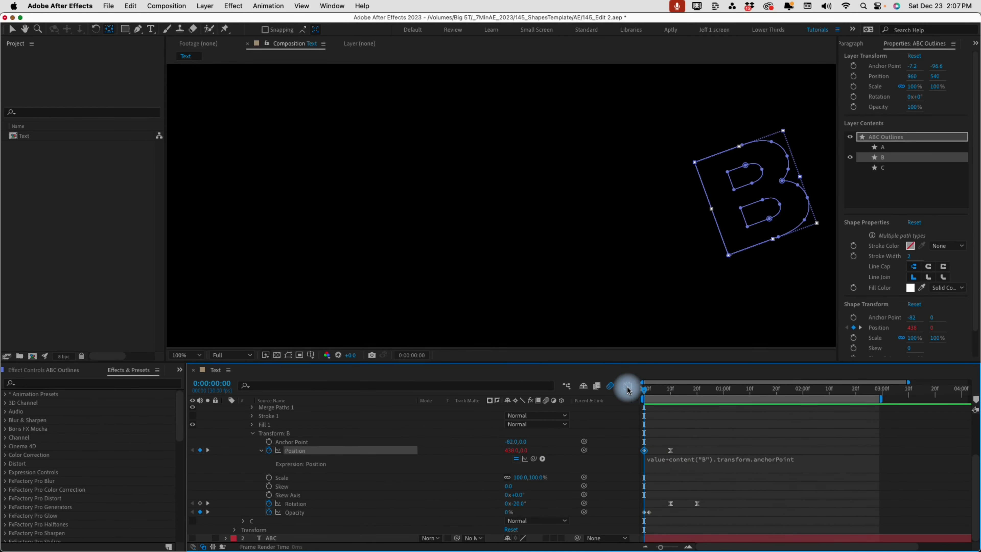
drag(645, 389, 727, 390)
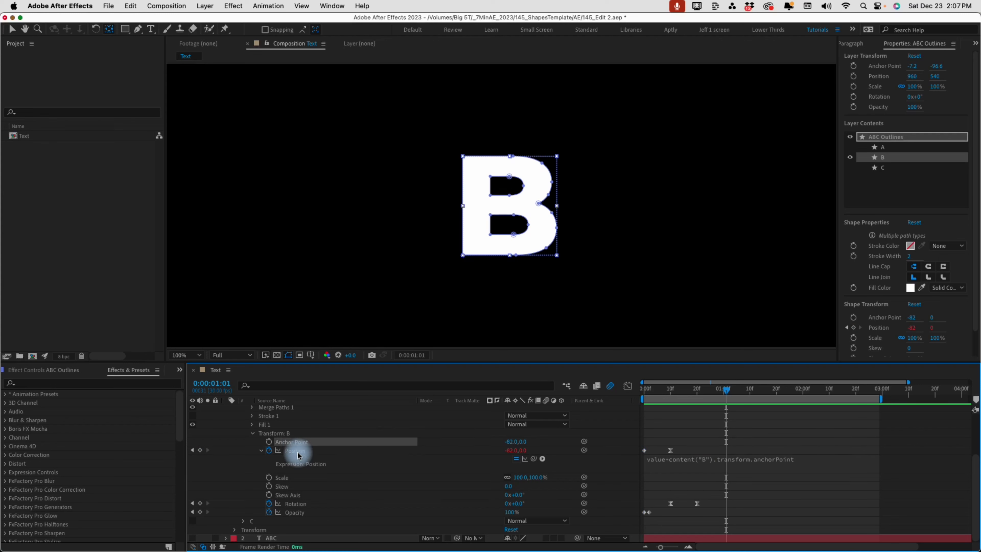
Select group B's Anchor Point, Position, Rotation and Opacity properties and start saving them as an animation preset.
shift+click(295, 443)
shift+click(298, 503)
shift+click(298, 512)
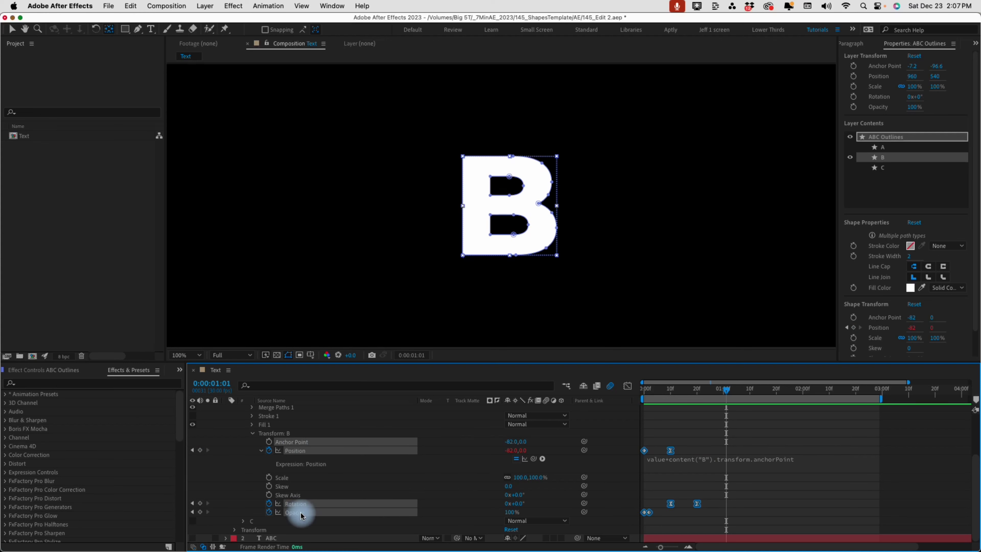
click(262, 8)
click(288, 22)
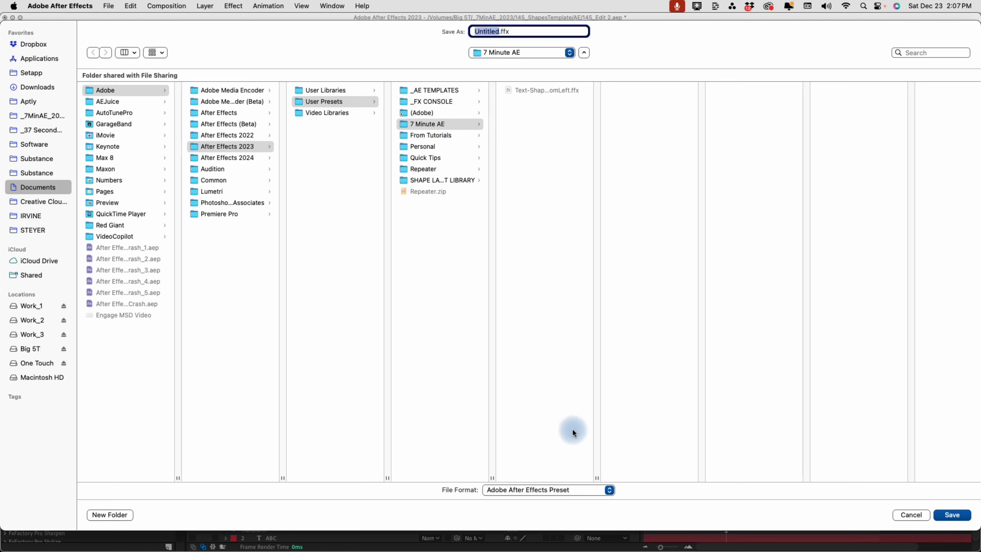
Name the preset Text-Shapes_fromRight.ffx, based on the existing fromLeft preset's name, and save it in the 7 Minute AE folder.
drag(600, 478, 660, 478)
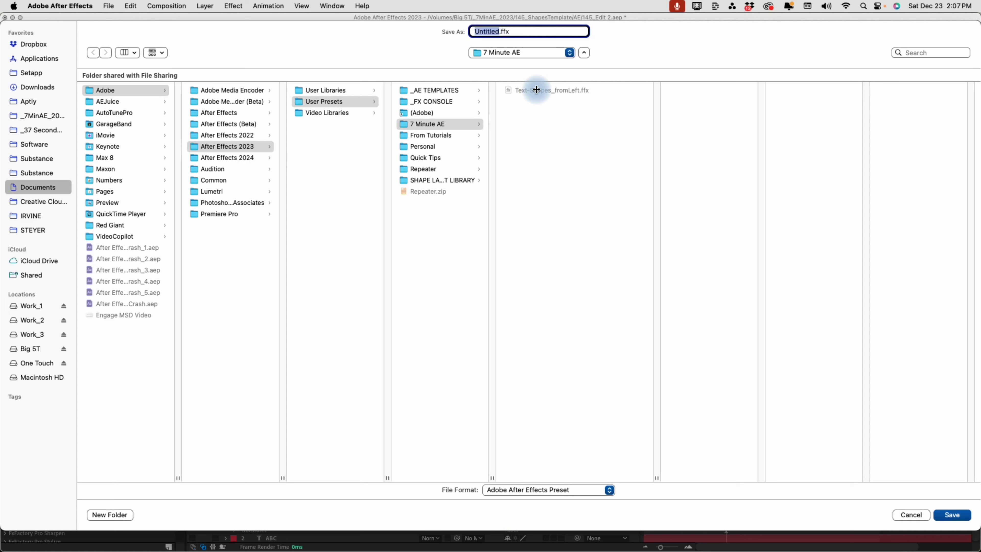
click(537, 90)
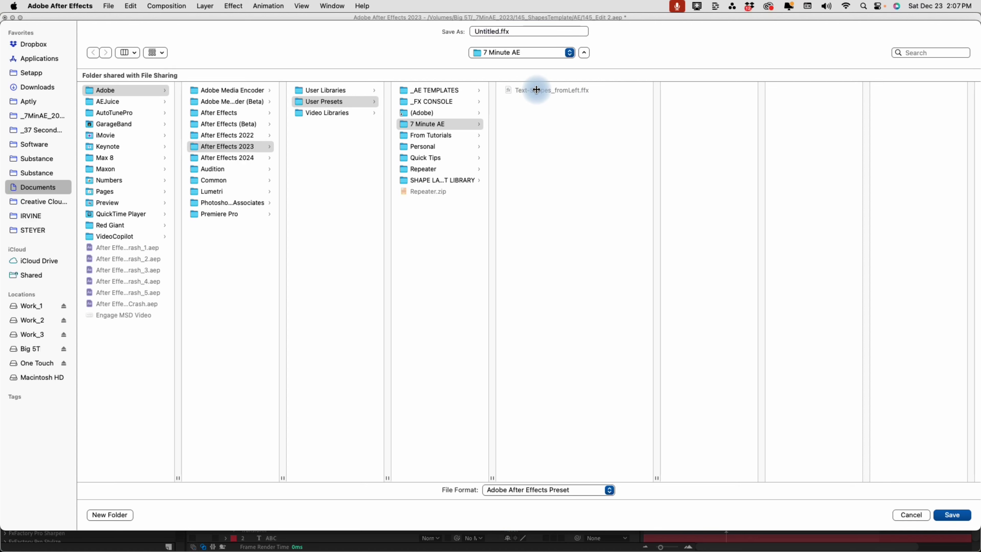
click(541, 32)
key(BackSpace)
key(BackSpace)
key(BackSpace)
key(BackSpace)
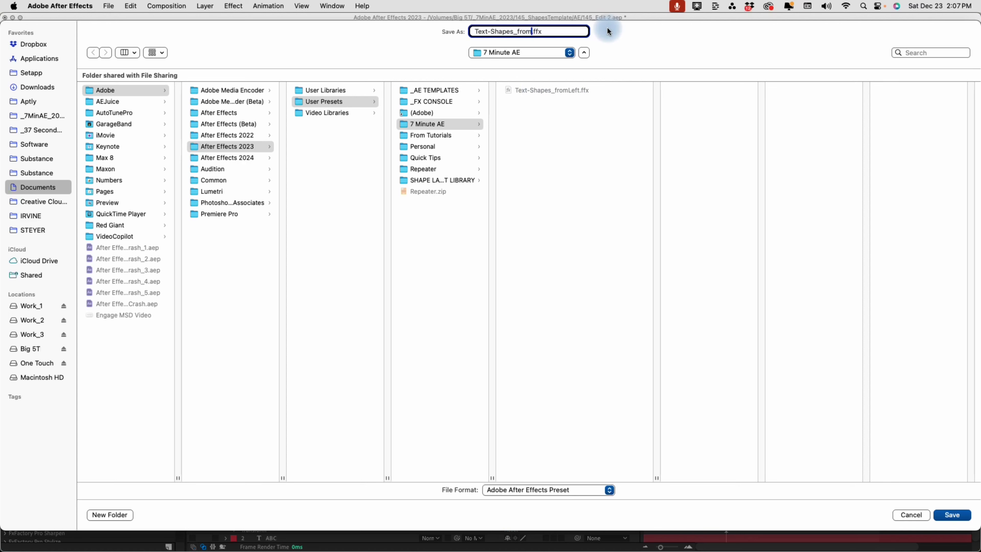
text(Right)
click(948, 516)
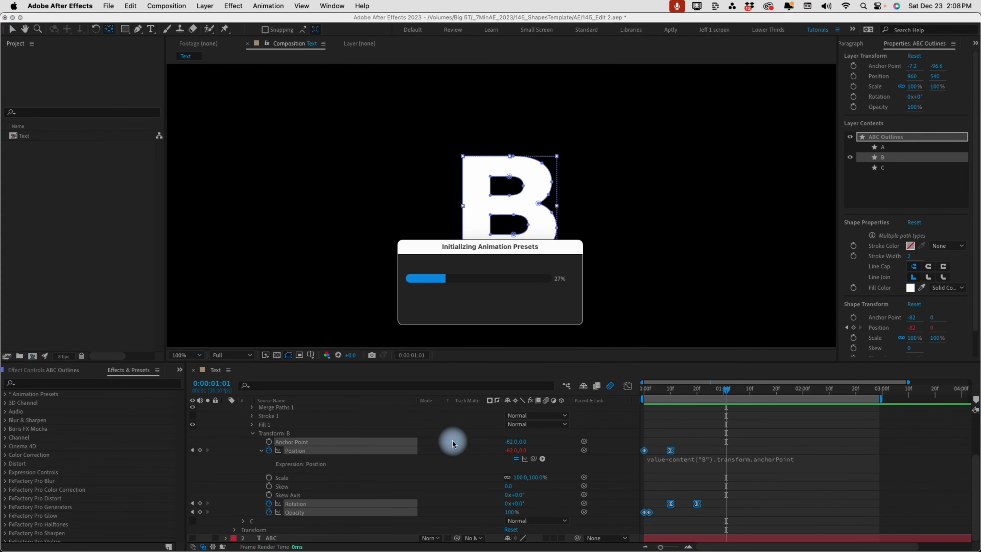
Collapse group B, hide it, and make group C visible.
scroll(247, 435, up, 3)
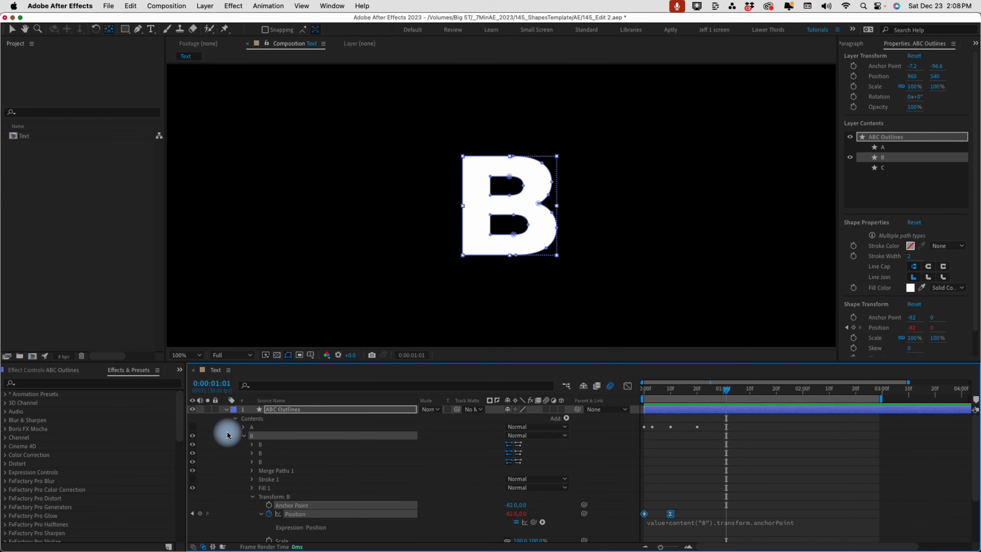
click(243, 435)
click(193, 444)
click(192, 435)
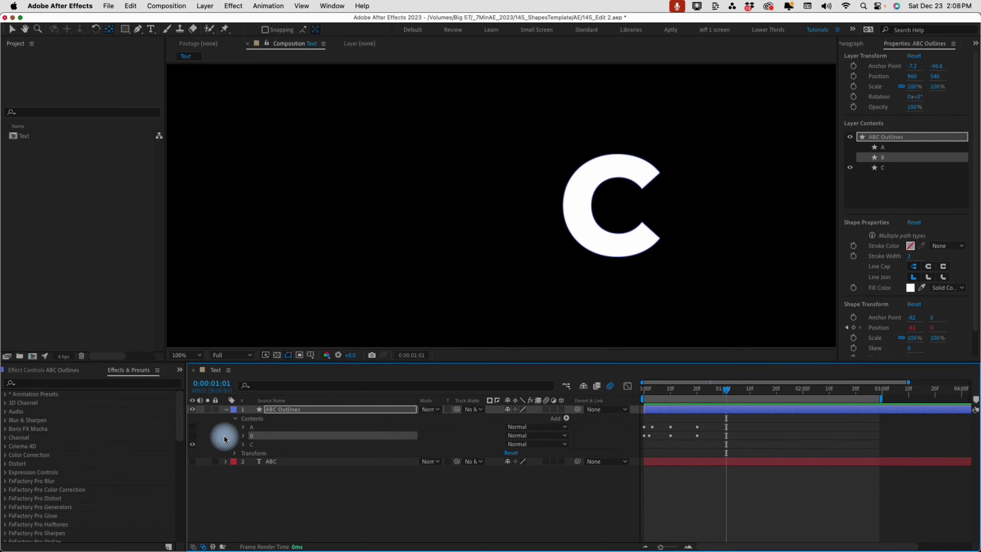
At frame 0, link group C's Position to its Anchor Point and set the Anchor Point X to 211.
click(246, 445)
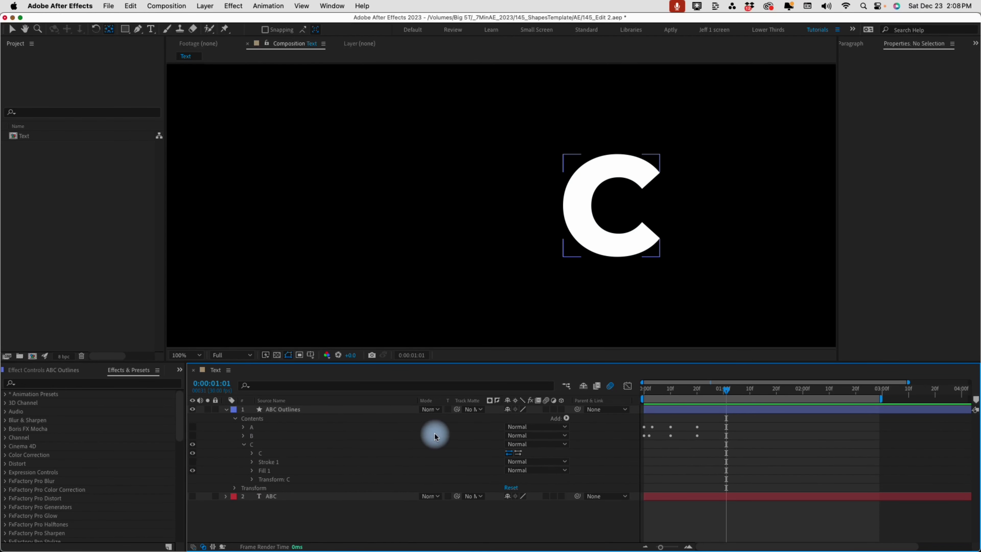
drag(657, 388, 623, 389)
click(658, 411)
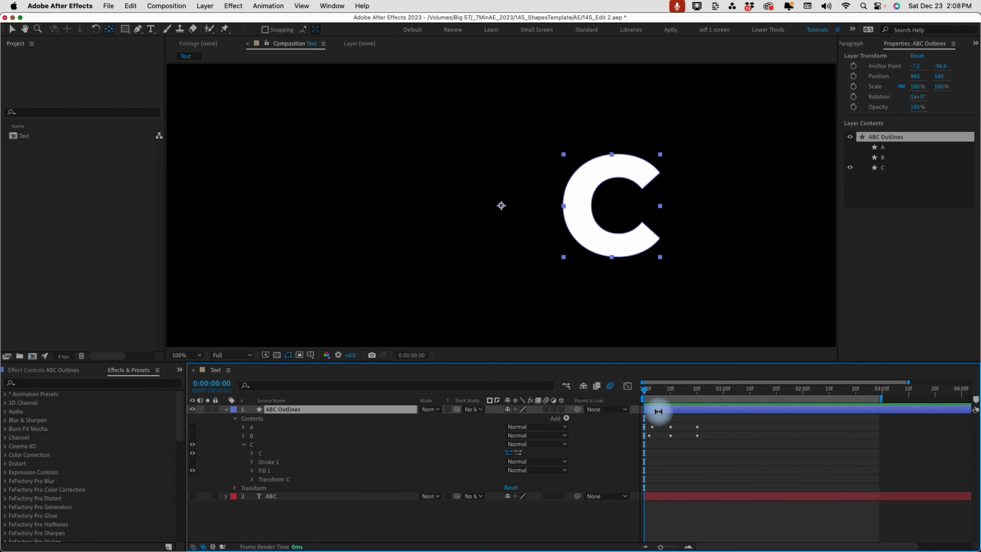
click(253, 479)
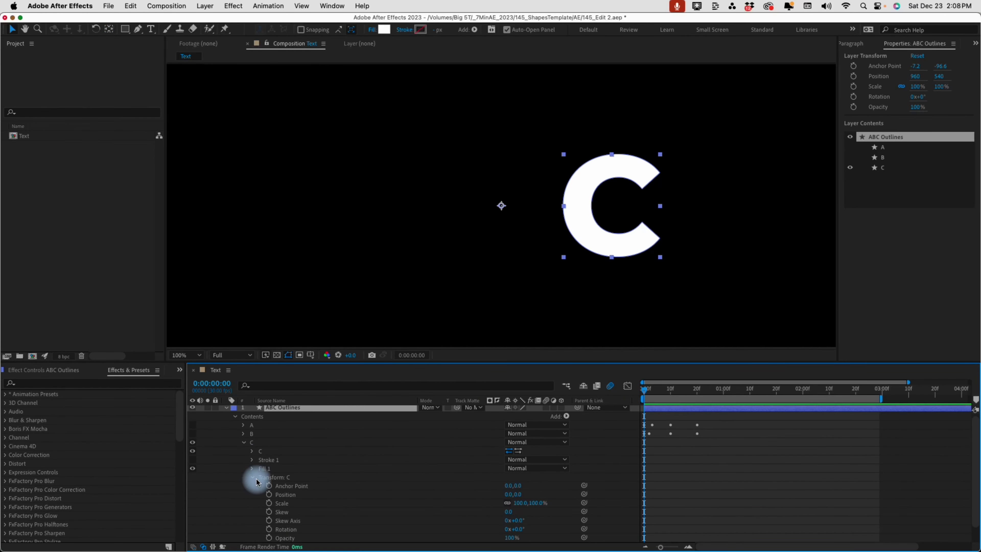
click(252, 442)
key(y)
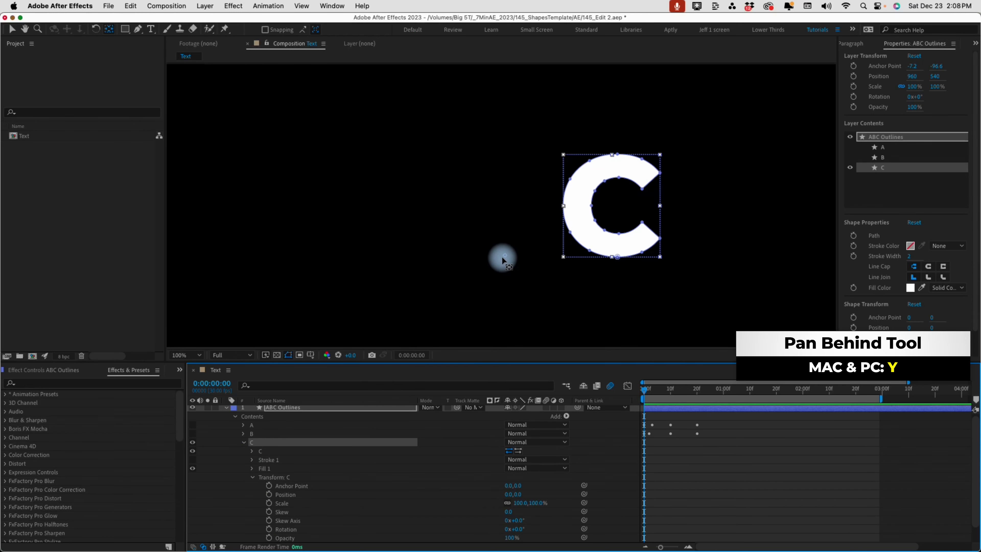
drag(585, 497, 601, 470)
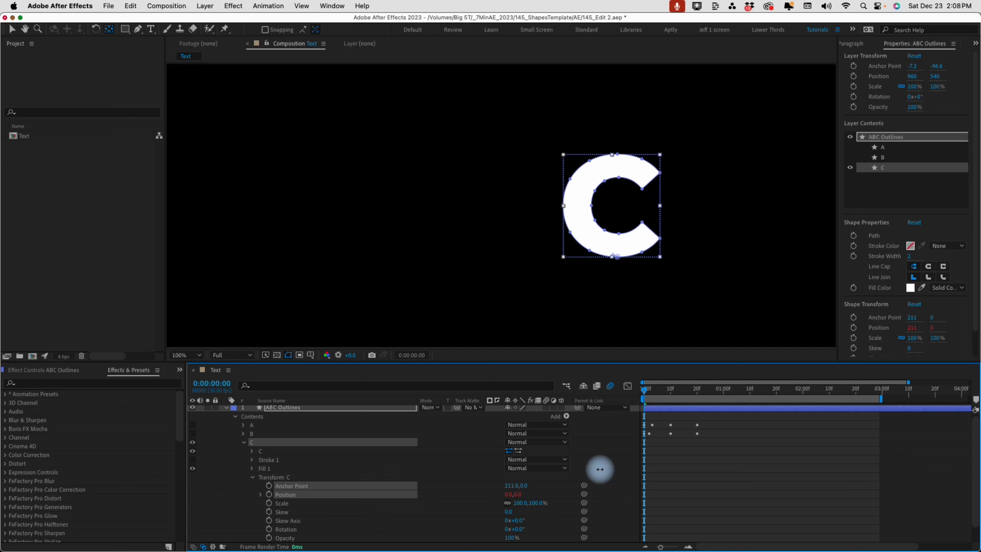
key(period)
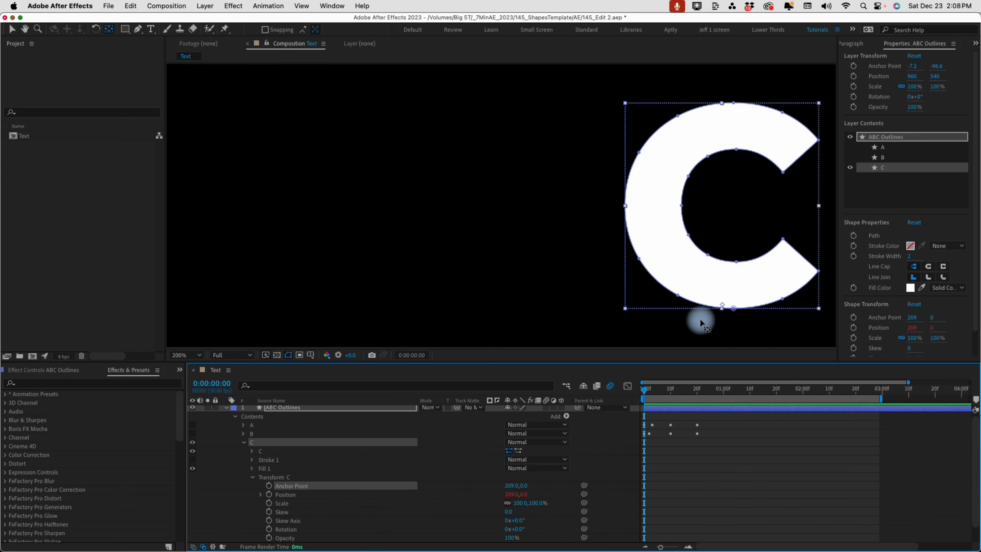
drag(511, 486, 514, 486)
Add "value+" to the start of group C's Position expression so it can be keyframed.
click(260, 494)
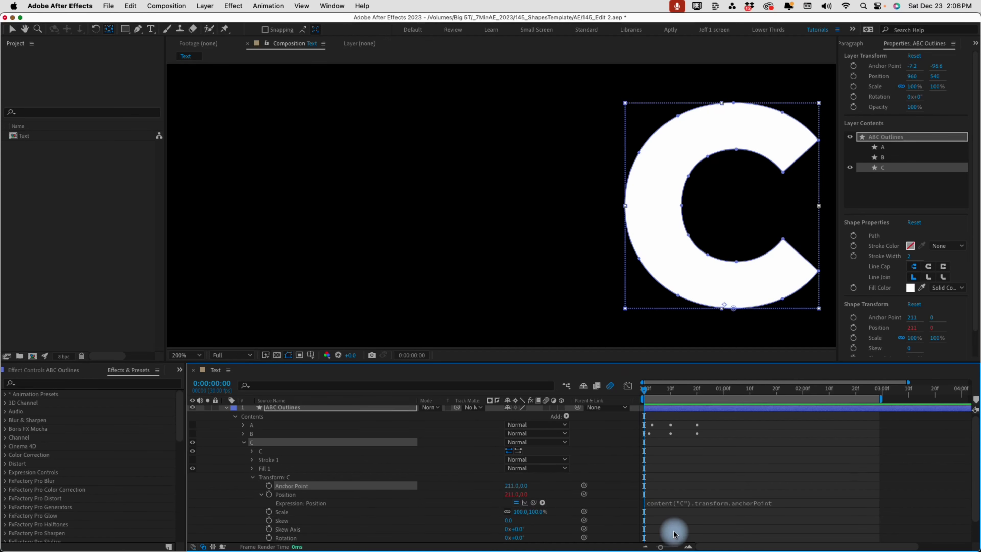
click(658, 501)
click(658, 502)
text(value+)
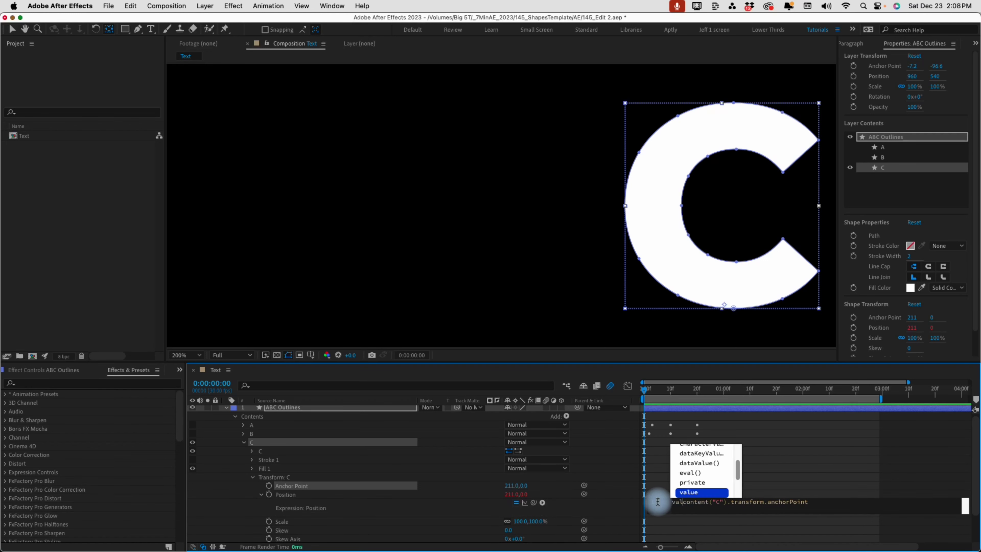
click(645, 388)
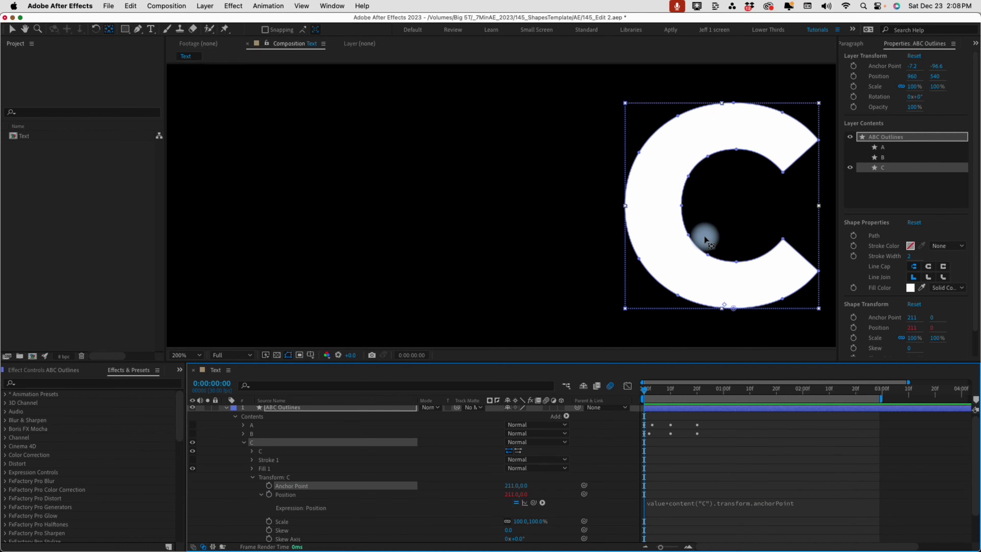
Add Position and Scale keyframes to group C at frames 0, 10 and 20.
key(comma)
scroll(273, 491, down, 1)
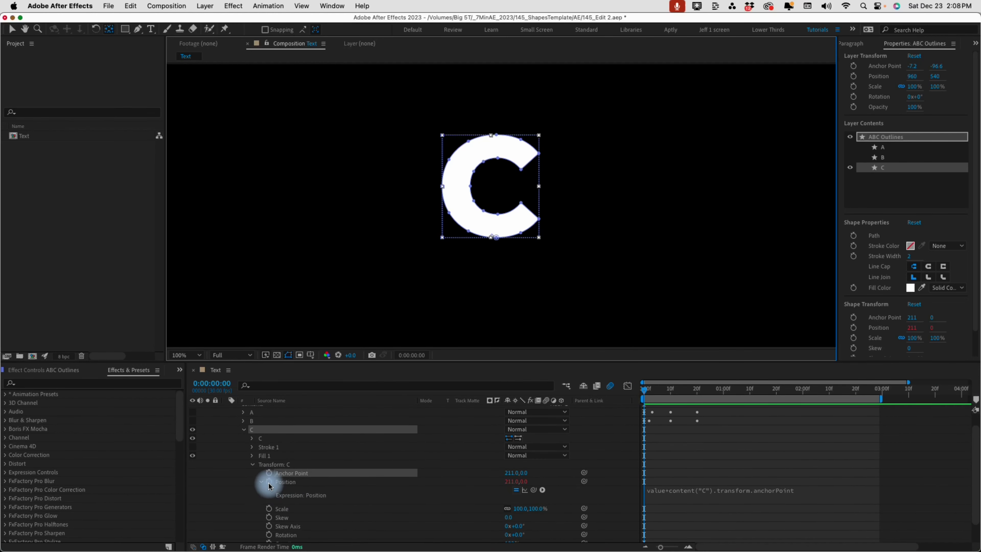
click(269, 482)
click(269, 508)
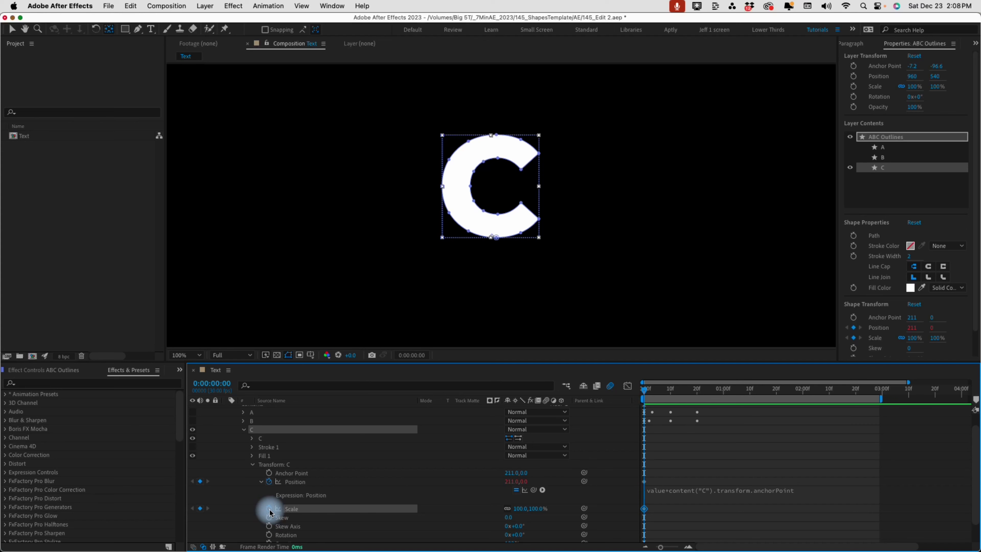
key(shift+Page_Down)
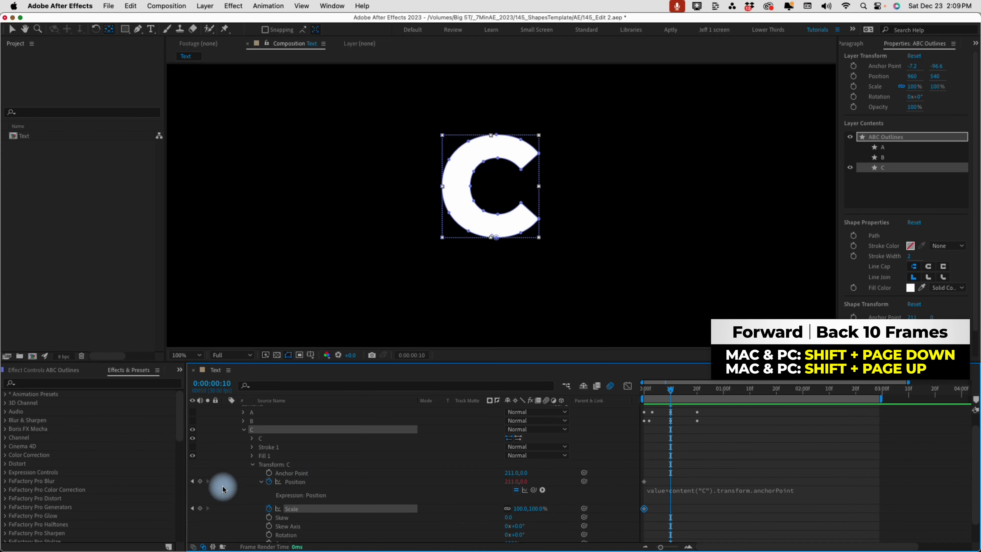
click(200, 481)
click(200, 509)
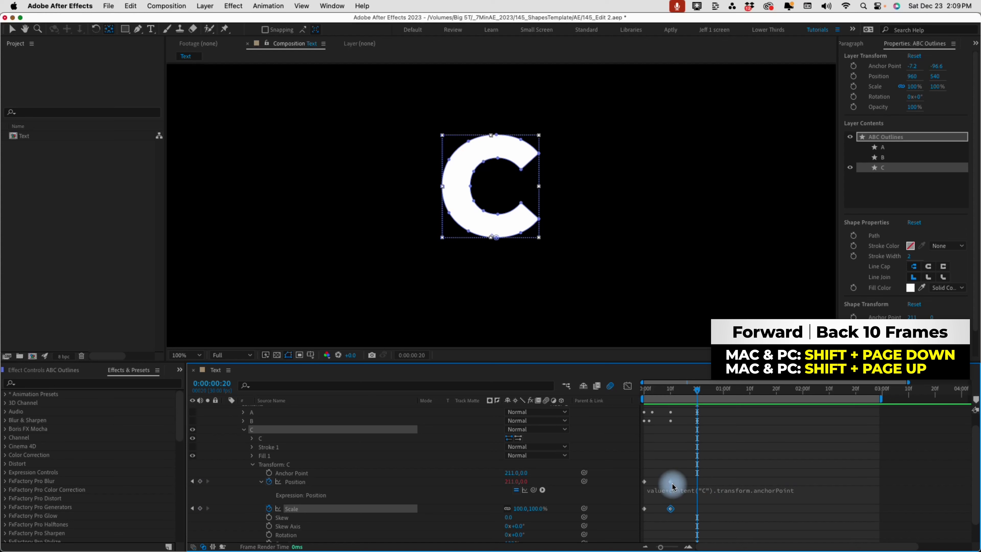
key(shift+Page_Down)
click(200, 481)
click(200, 508)
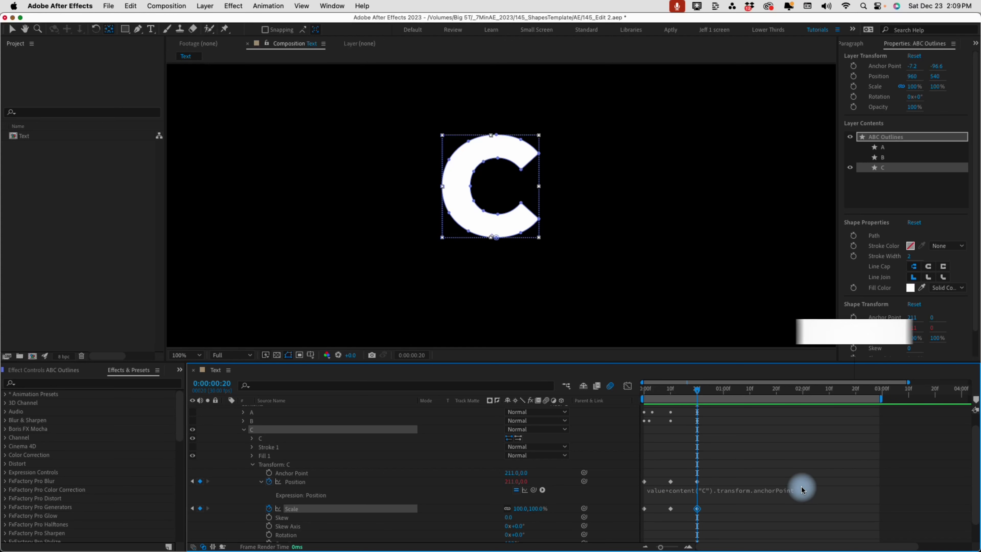
Add group C Scale keyframes at 0:25, 1:00 and 1:05, and apply Easy Ease to all Position and Scale keyframes after frame 0.
key(Page_Down)
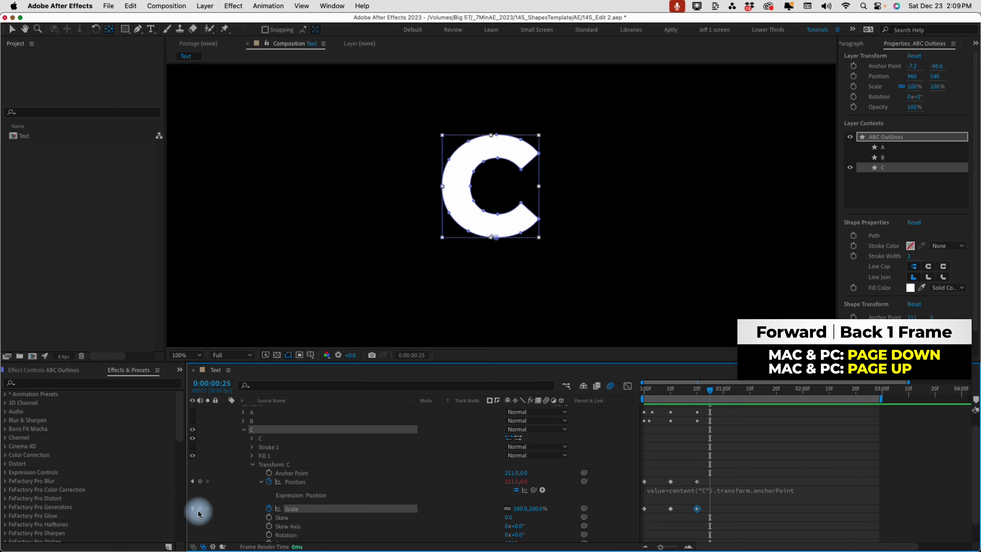
click(200, 509)
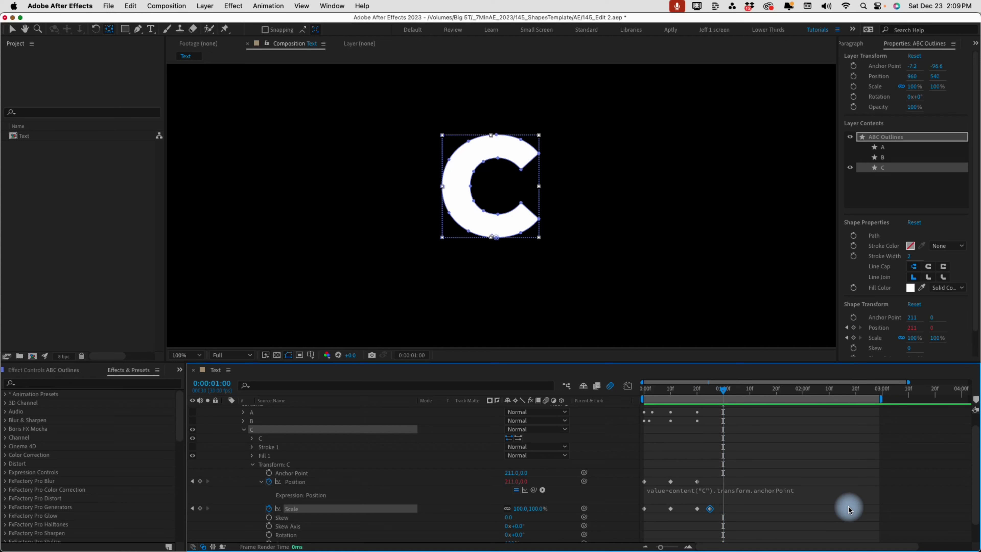
click(200, 509)
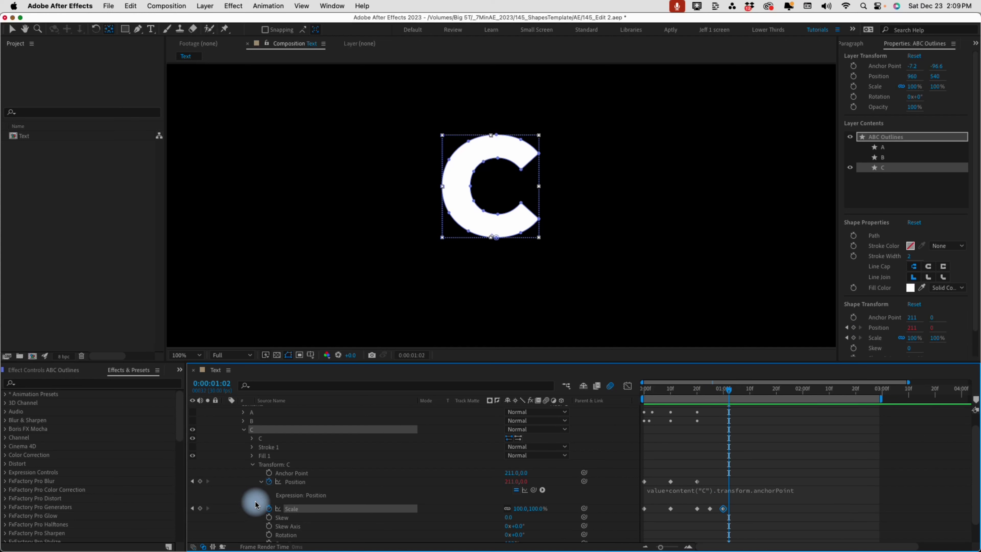
click(200, 509)
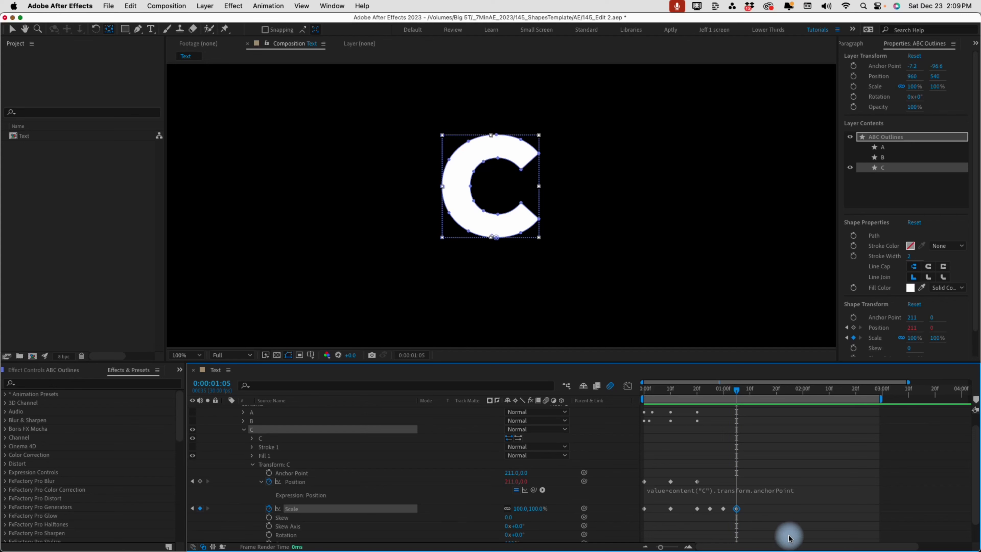
drag(663, 477, 748, 511)
key(F9)
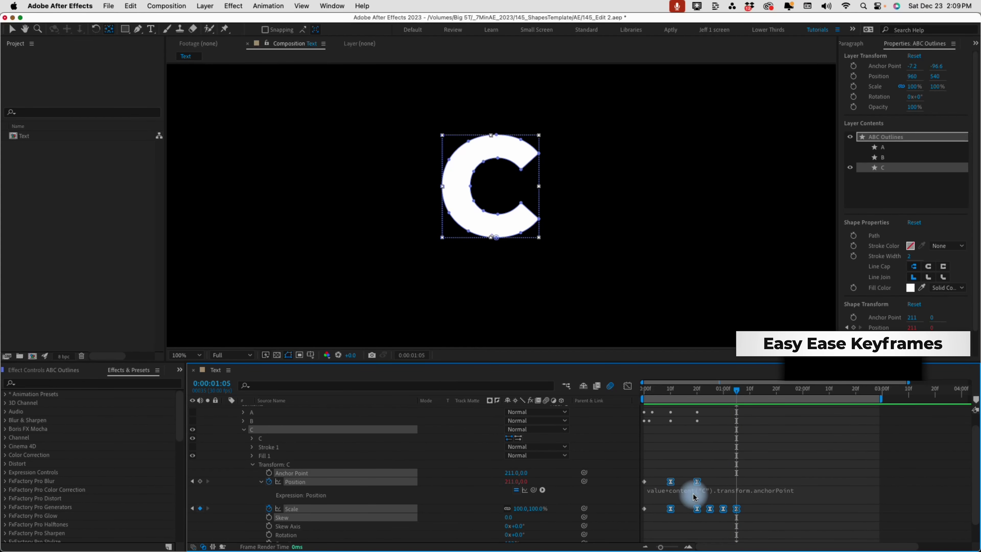
At frame 0, unlink group C's Scale dimensions and set the vertical Scale to 0%.
drag(658, 395, 634, 390)
click(571, 511)
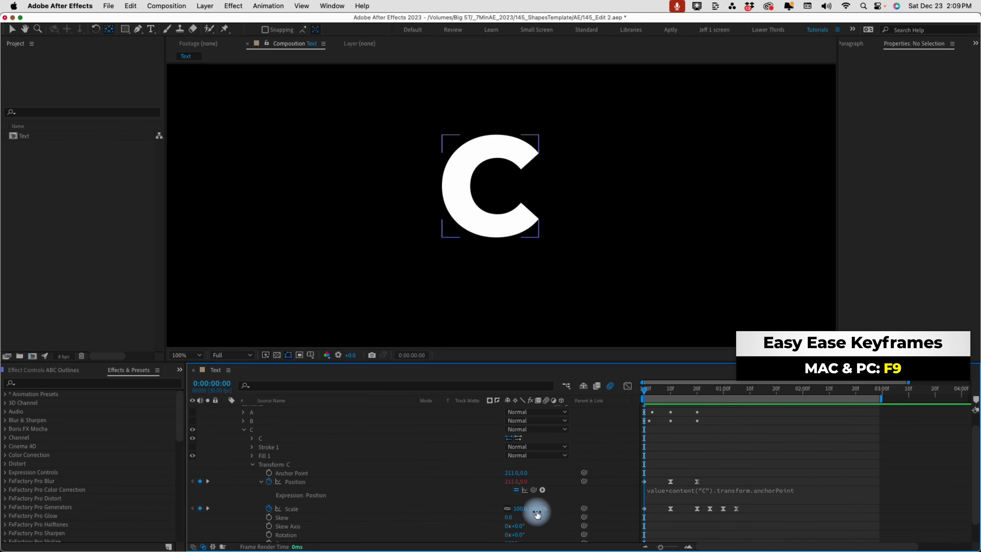
click(508, 509)
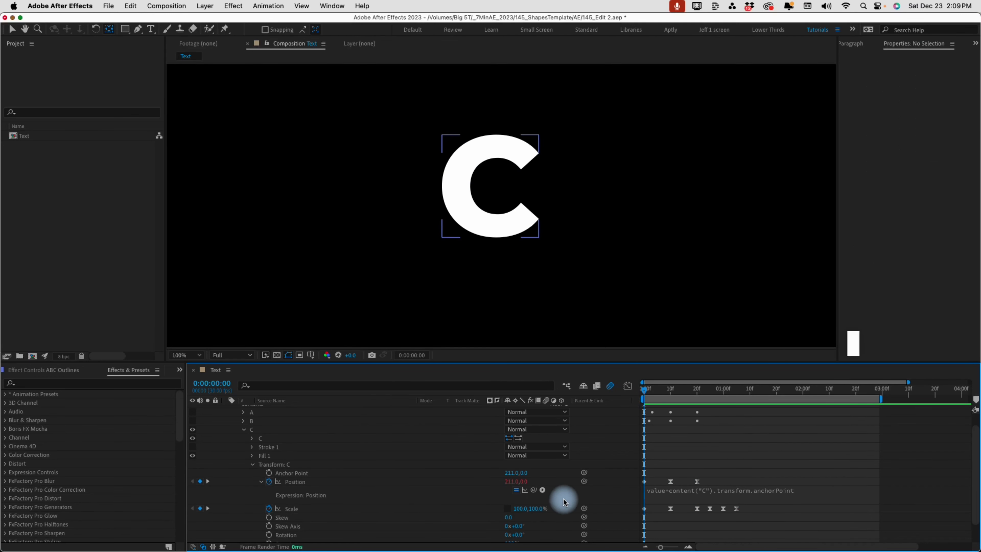
click(538, 509)
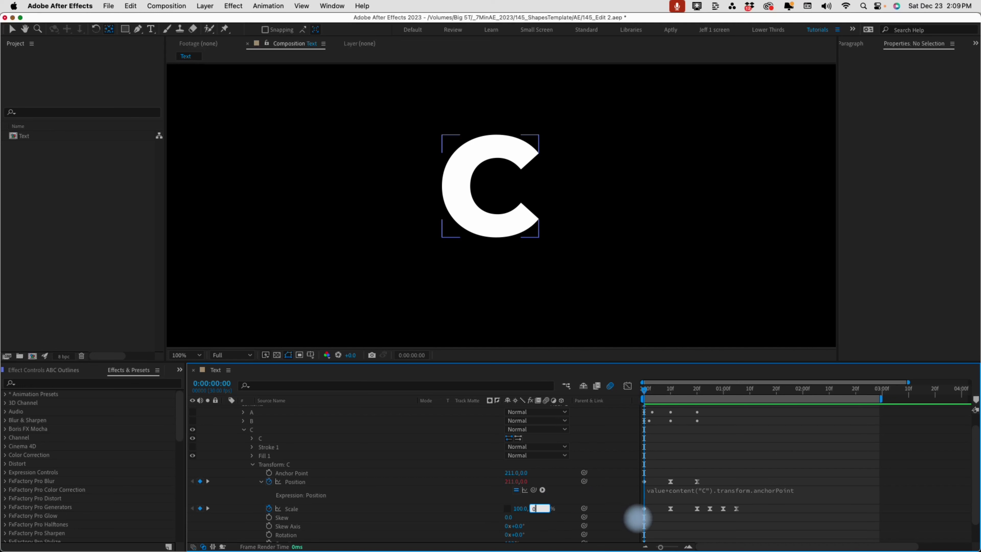
text(0)
key(Return)
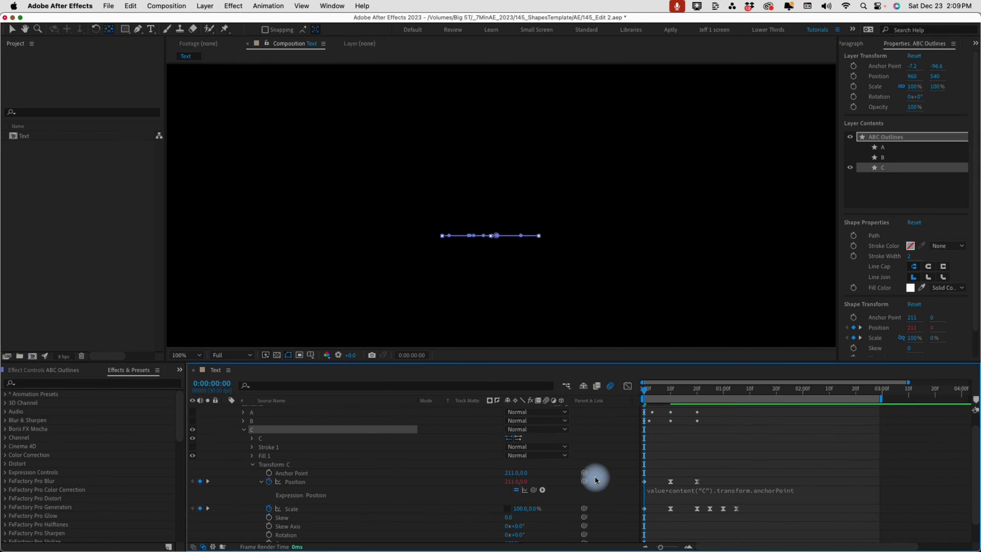
At frame 10, set group C's vertical Scale to 115% and raise its Y Position to about -112.
click(671, 390)
click(545, 509)
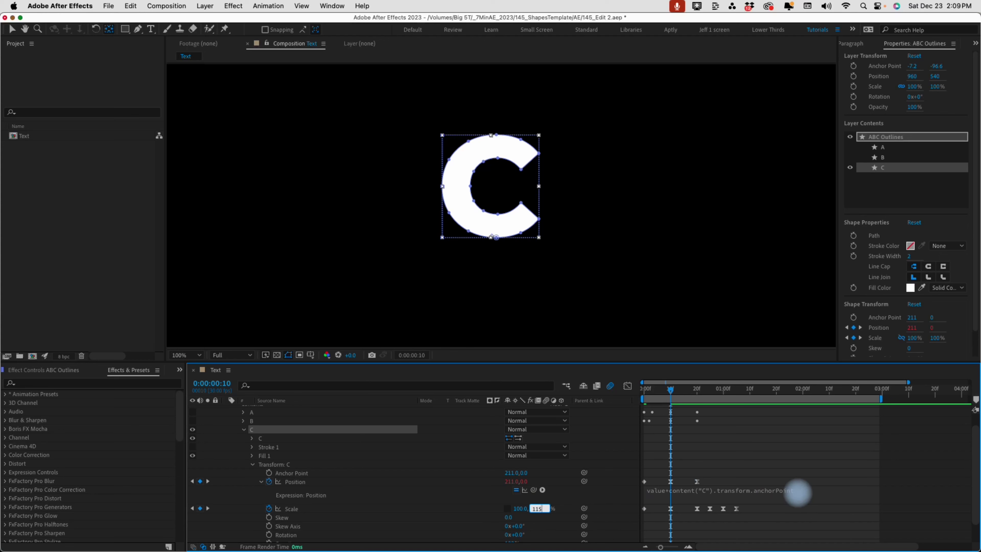
key(Return)
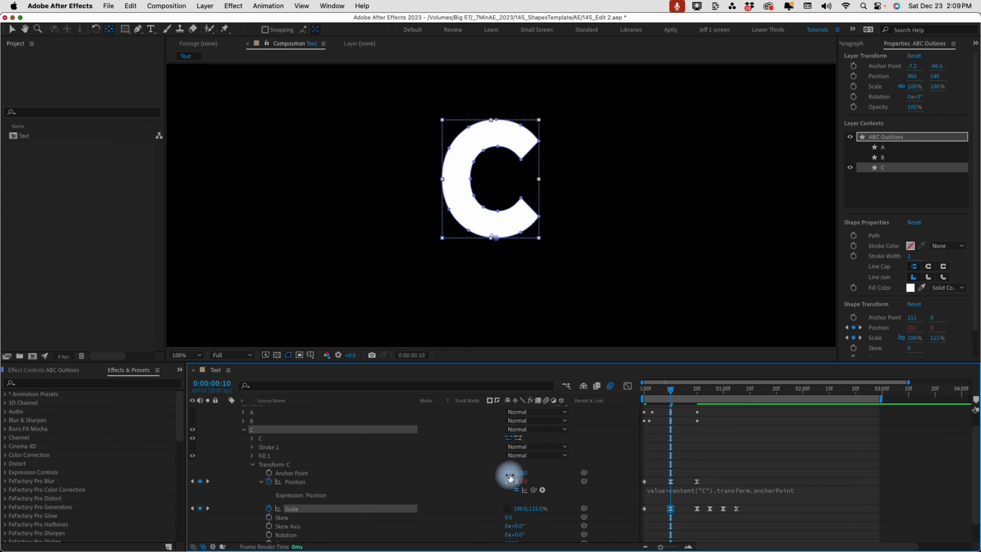
drag(521, 482, 471, 477)
Set group C's vertical Scale to 90% at frame 20, 107% at 0:25 and 96% at 1:00.
click(697, 388)
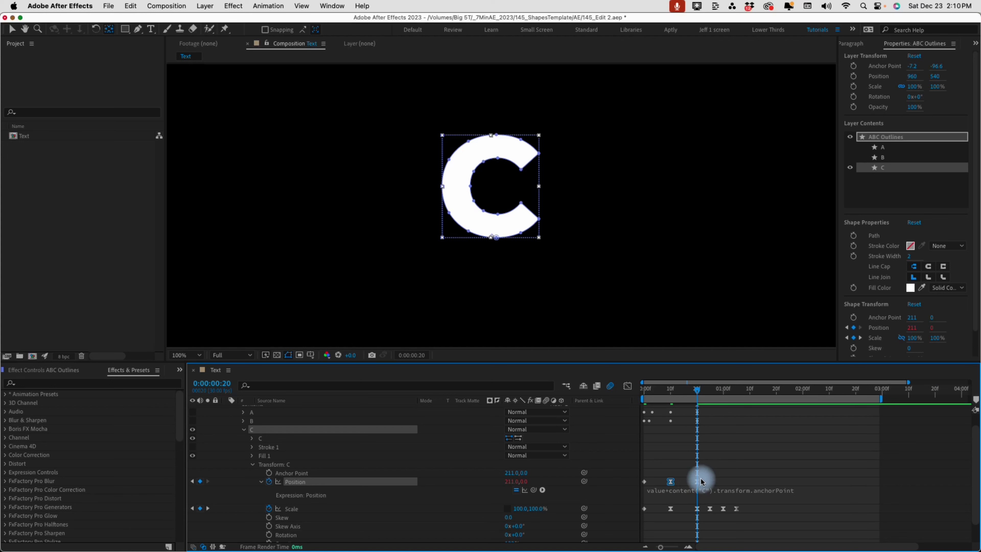
click(537, 509)
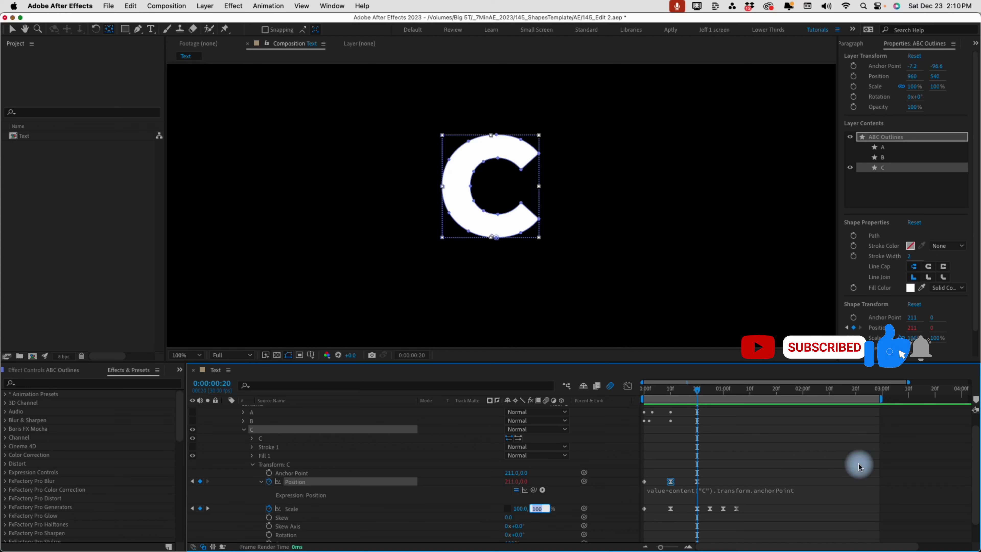
text(90)
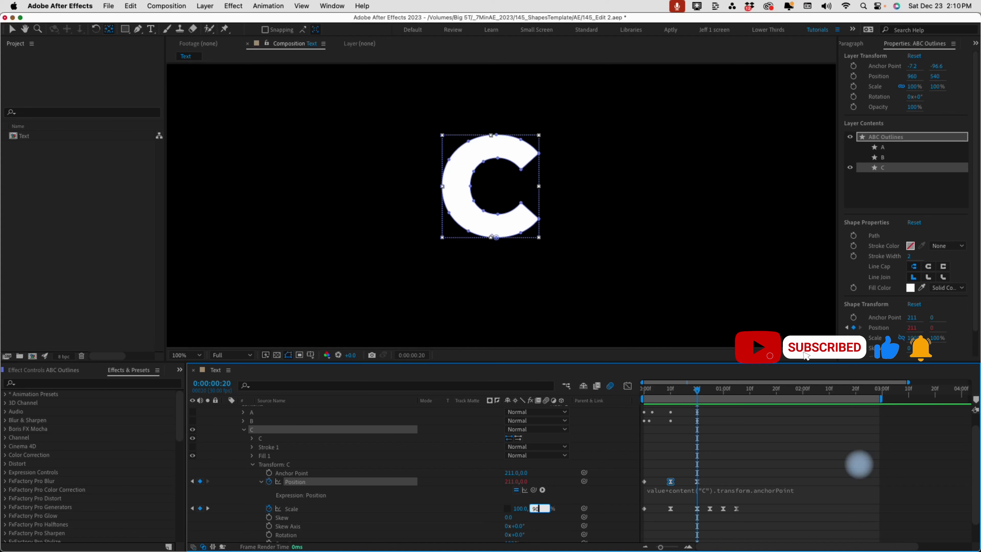
key(Return)
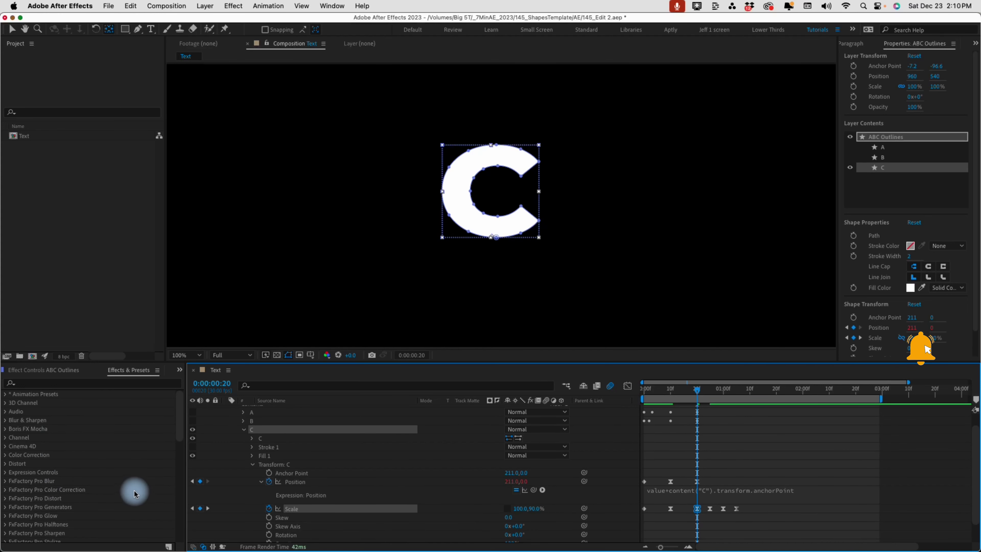
click(209, 509)
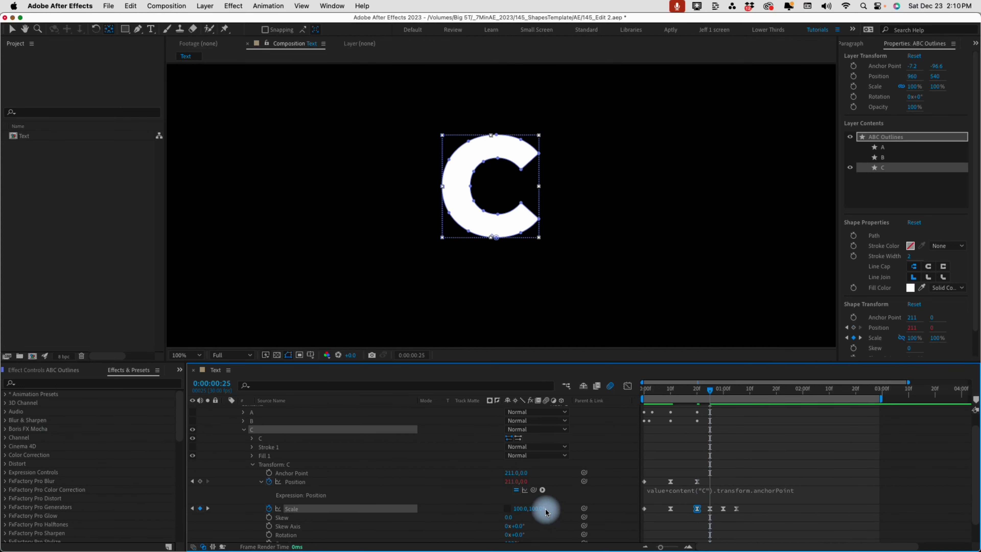
click(540, 509)
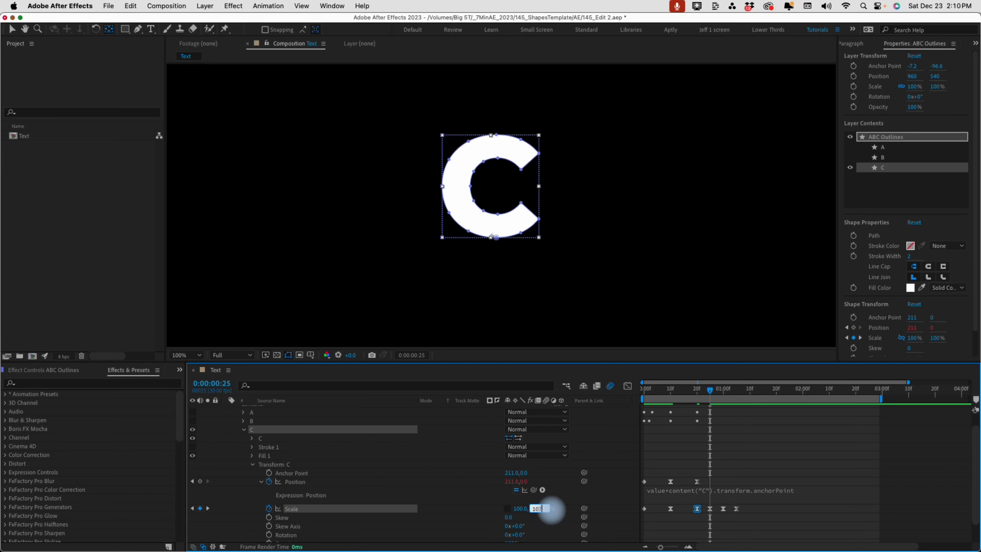
text(107)
click(208, 509)
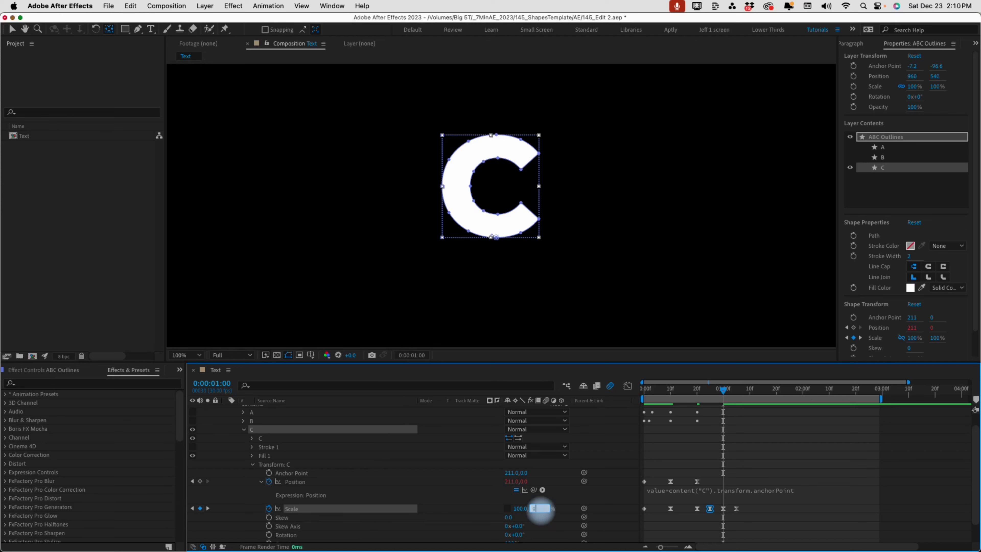
key(Return)
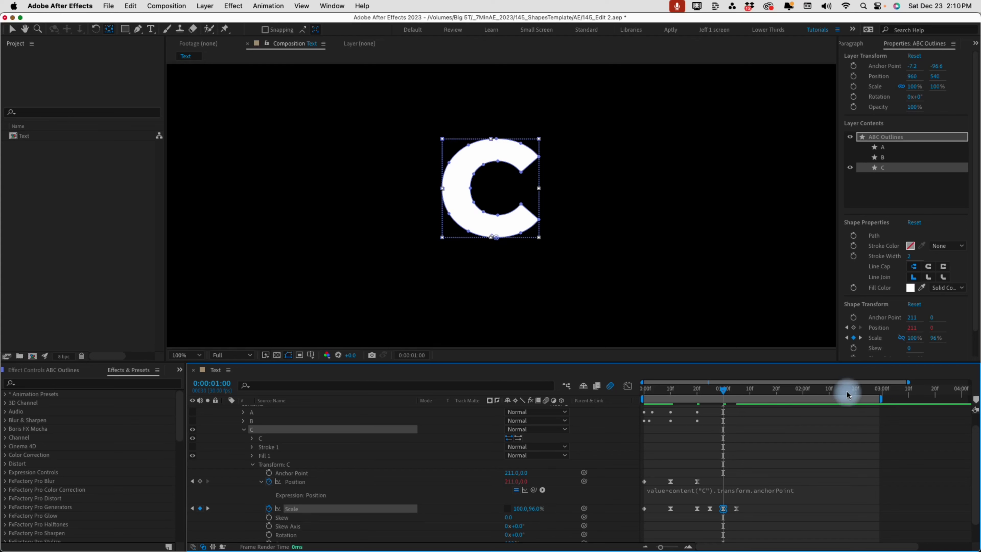
In the Graph Editor, lengthen the easing influence around group C's Position and Scale keyframes at frame 10.
click(737, 390)
drag(741, 395, 675, 392)
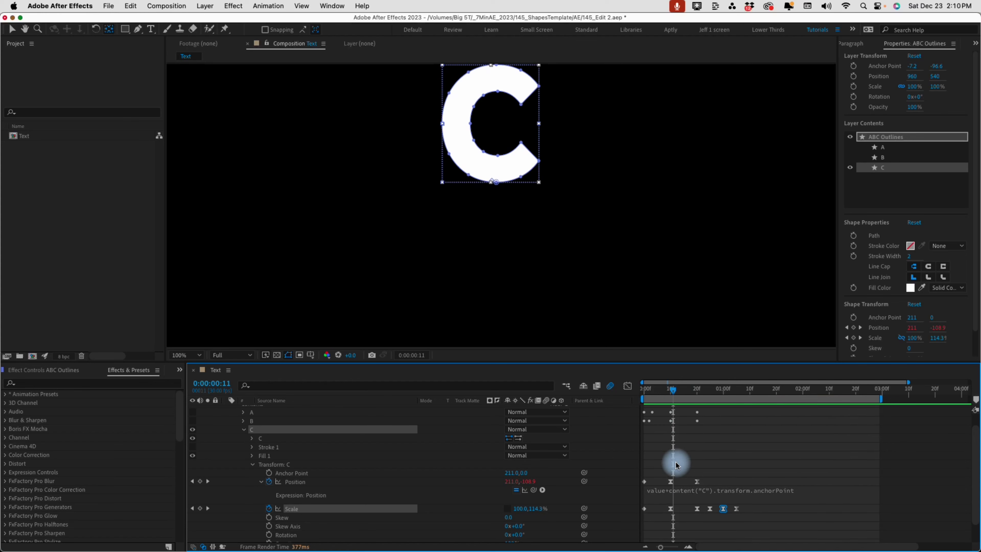
drag(662, 477, 671, 547)
click(628, 386)
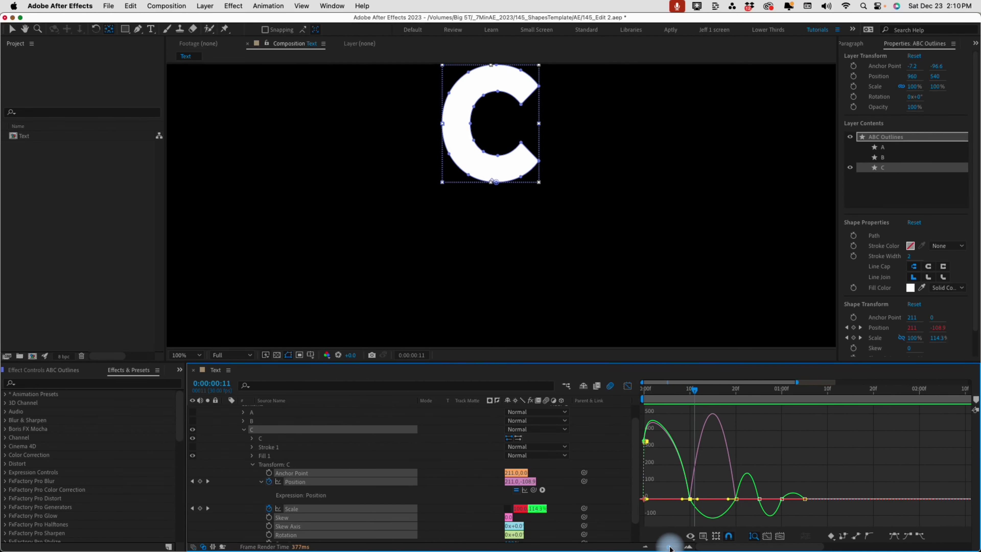
drag(691, 502, 730, 516)
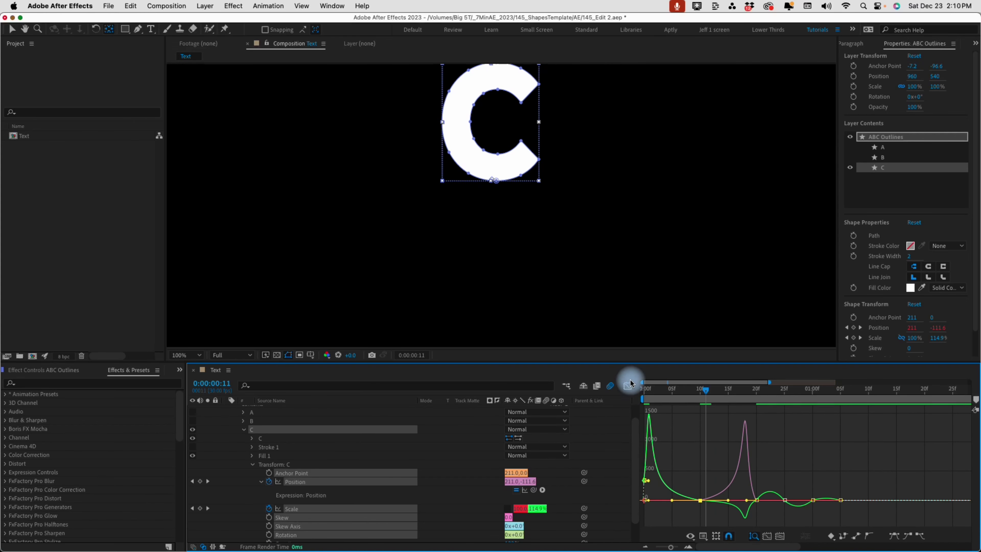
click(628, 386)
Play back group C's animation from frame 0 to check the eased bounce.
key(Home)
key(space)
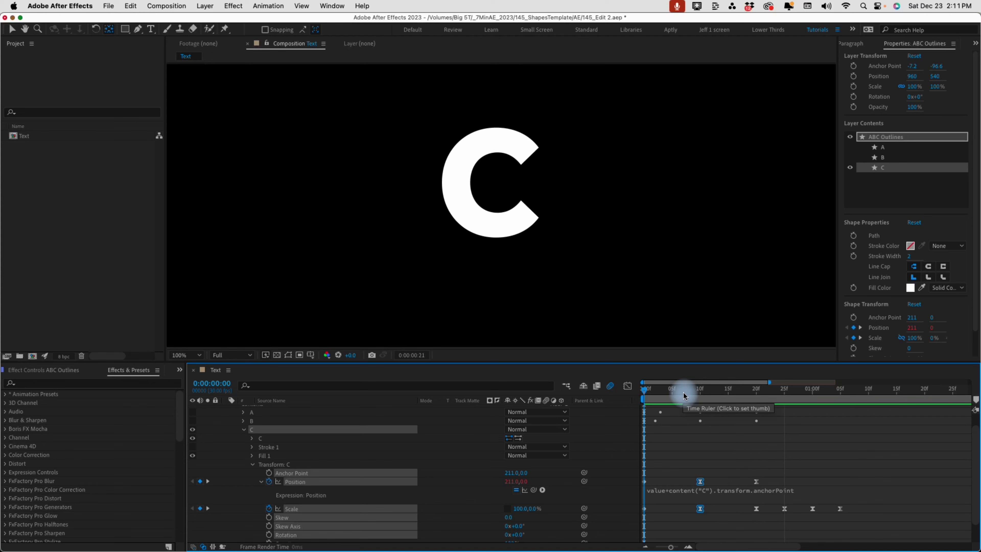
drag(662, 385, 644, 387)
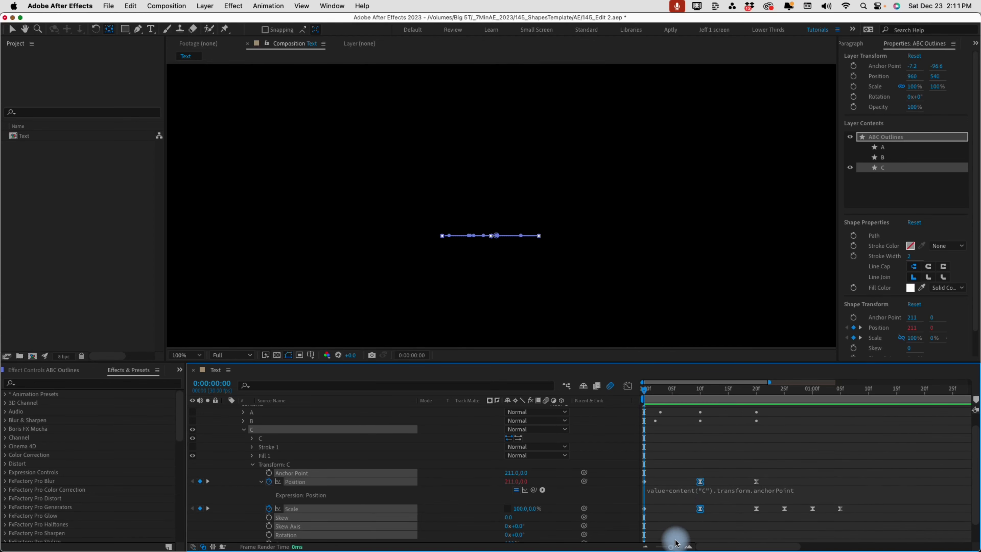
drag(671, 546, 666, 546)
key(space)
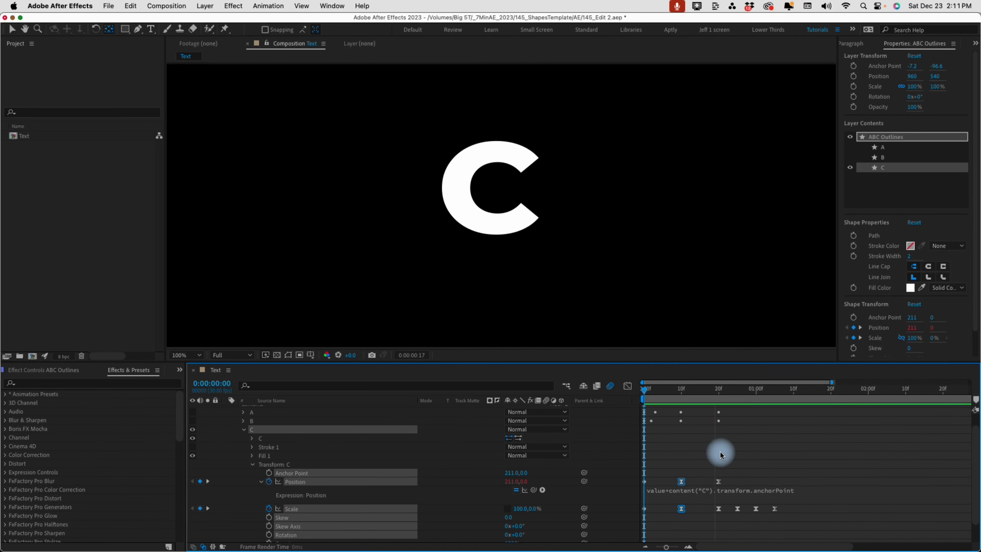
Adjust group C's vertical Scale at frame 10 and set it to 85% at frame 20.
click(684, 383)
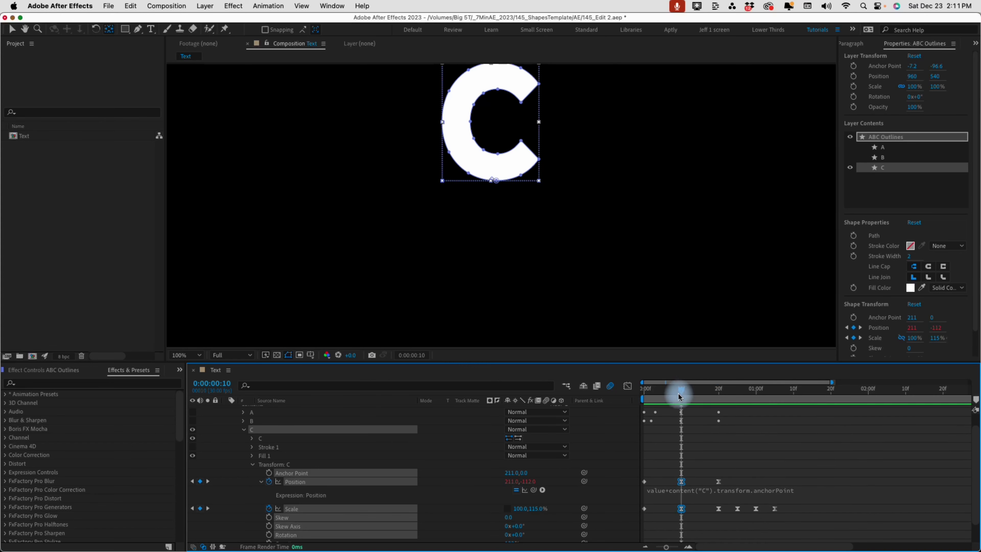
click(559, 493)
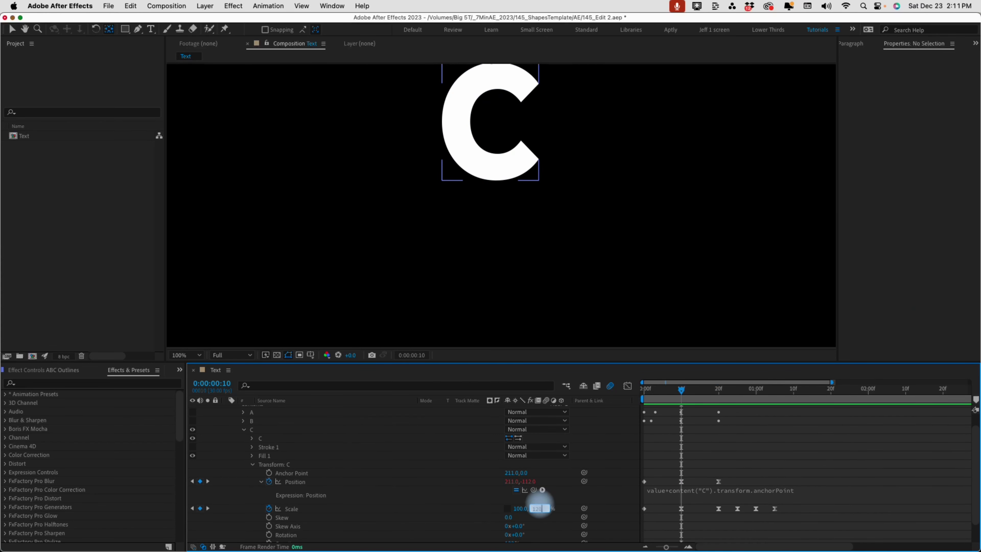
click(720, 390)
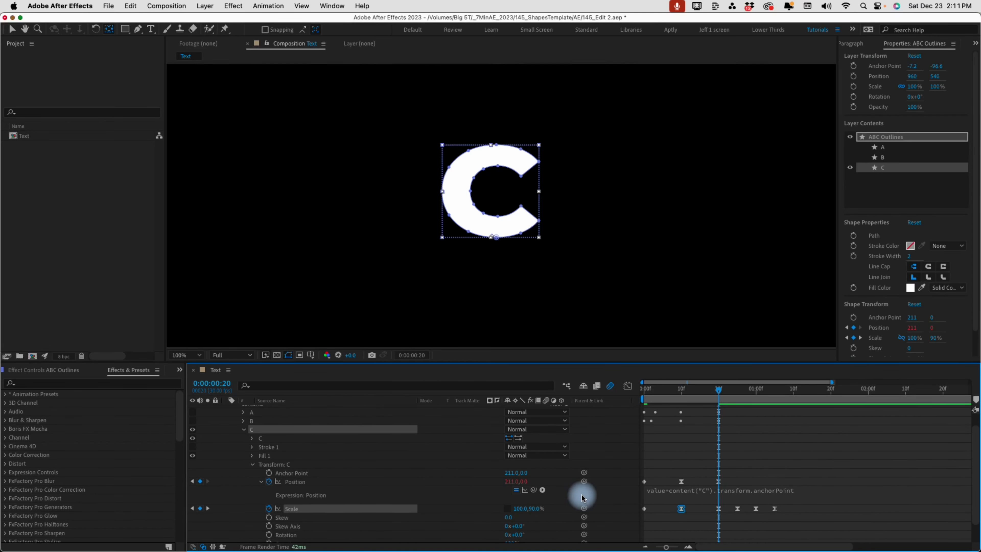
click(536, 509)
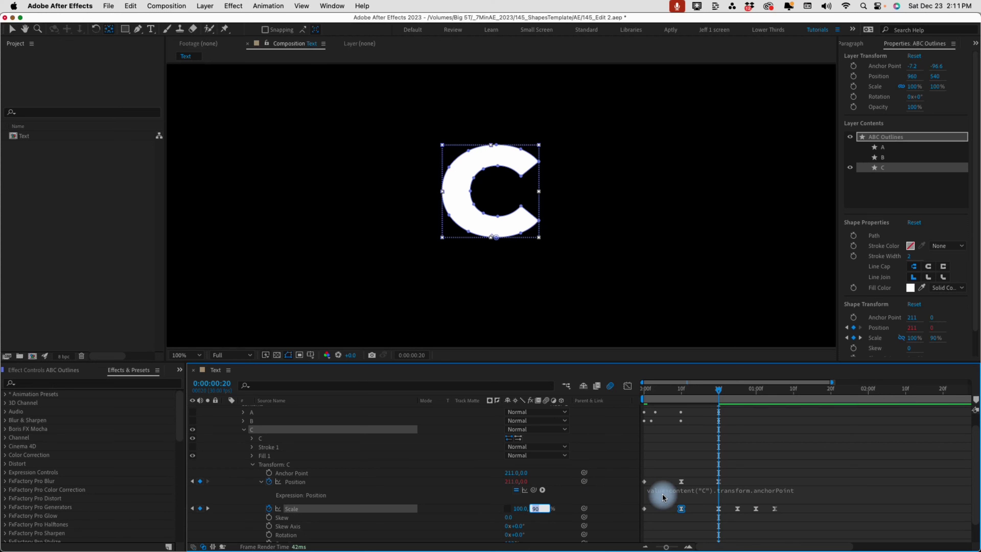
text(85)
key(Return)
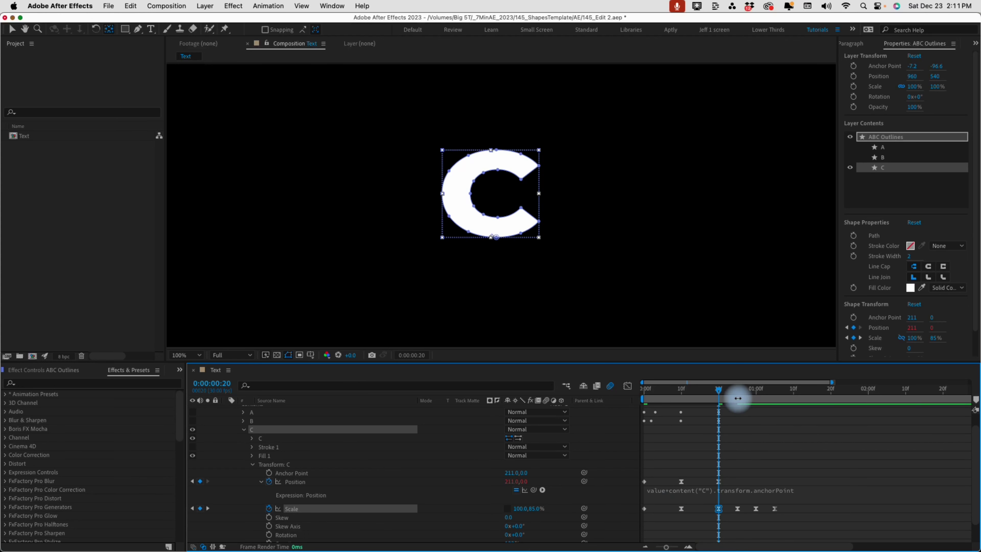
Adjust group C's vertical Scale at 0:25 and set it to 95% at 1:00.
click(739, 390)
click(537, 509)
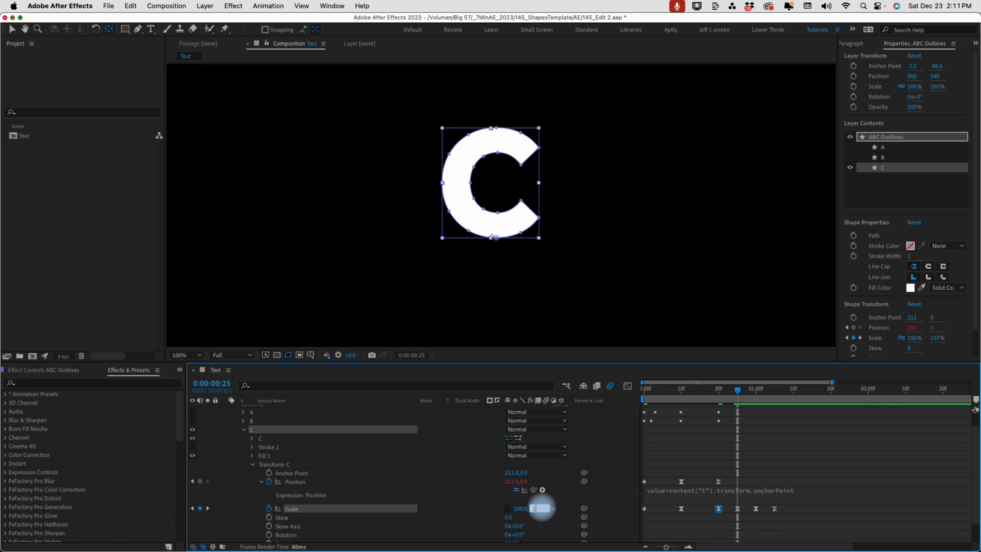
click(756, 390)
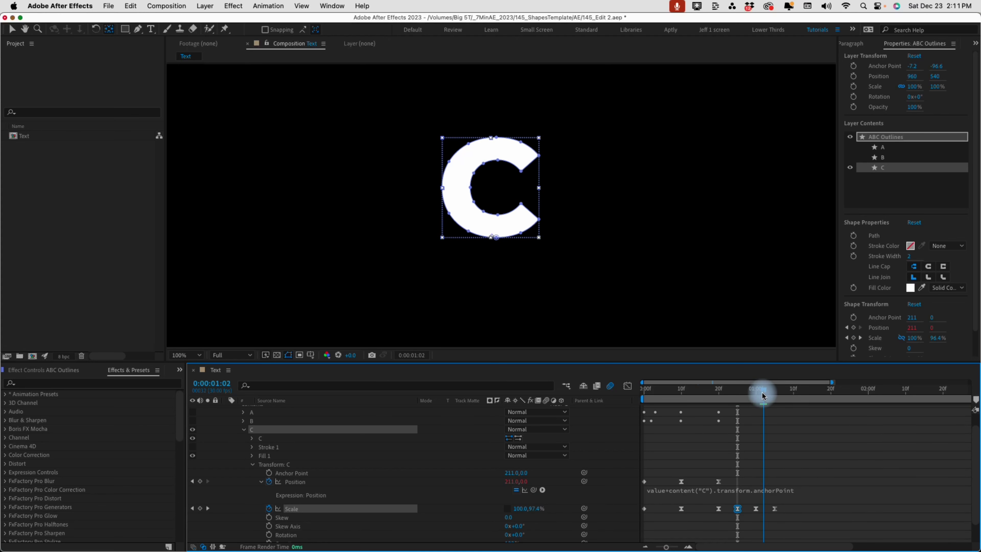
click(560, 507)
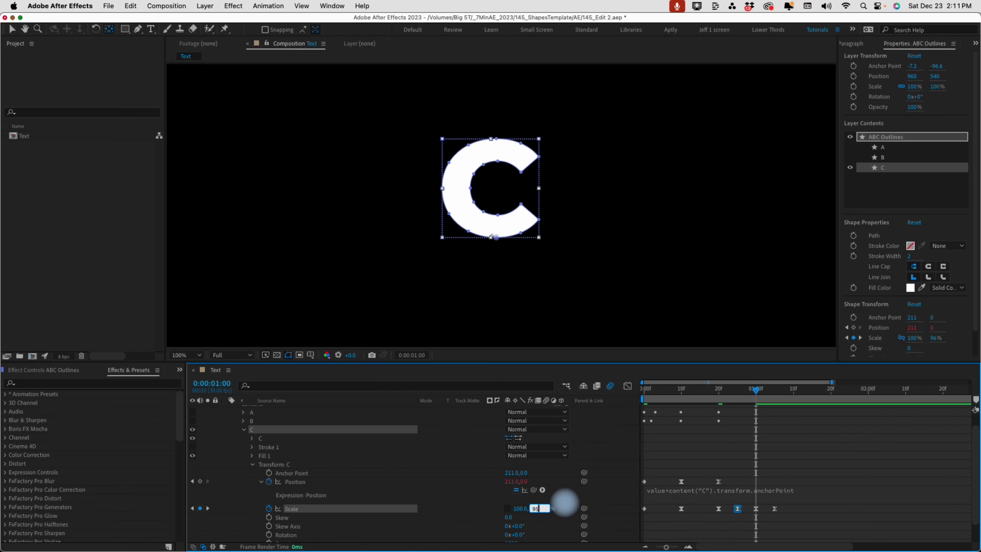
text(95)
key(Return)
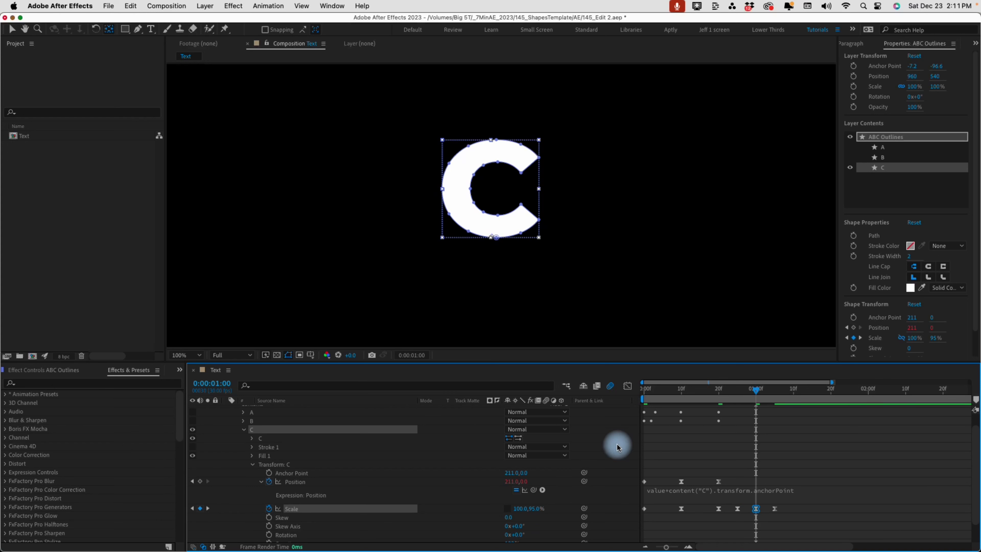
Spread group C's last three Scale keyframes out to about 0:26, 1:02 and 1:08, and preview the bounce.
click(644, 389)
key(space)
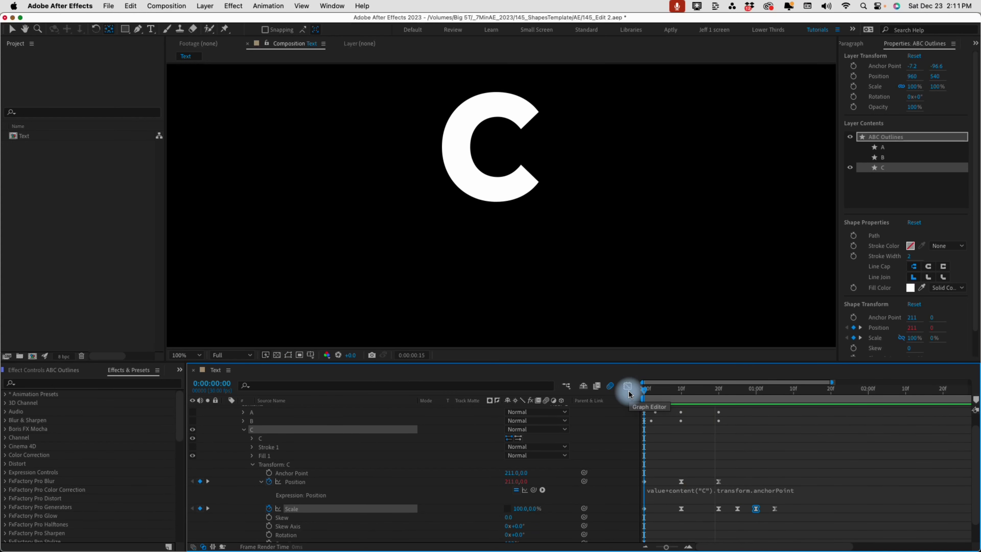
click(784, 510)
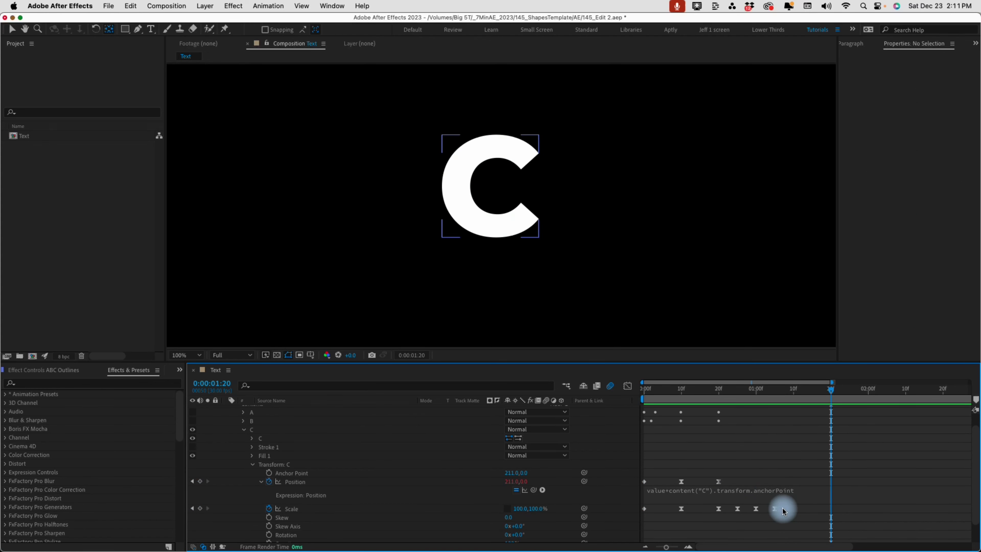
drag(774, 511, 740, 508)
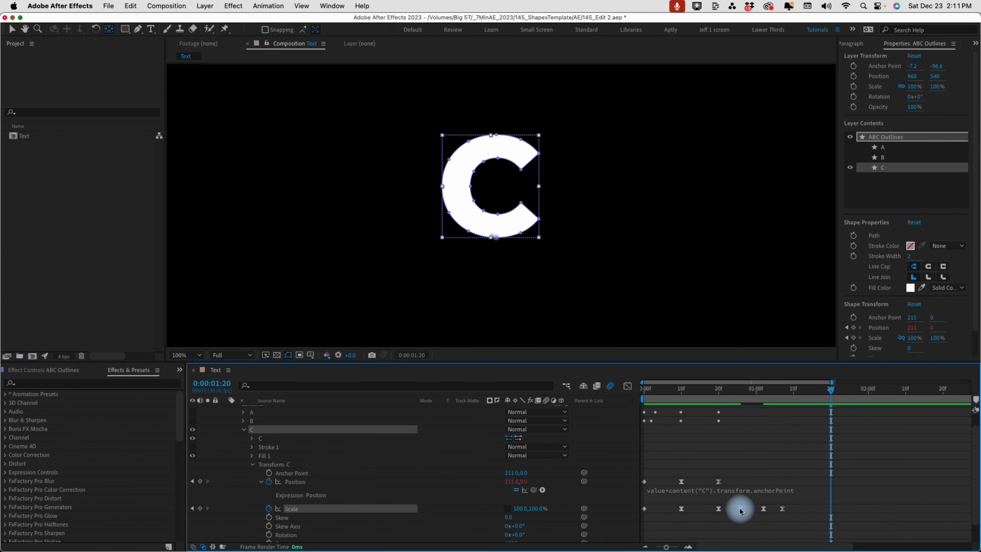
click(786, 509)
mouse_move(657, 389)
mouse_down()
mouse_move(629, 388)
mouse_move(639, 391)
mouse_up()
key(space)
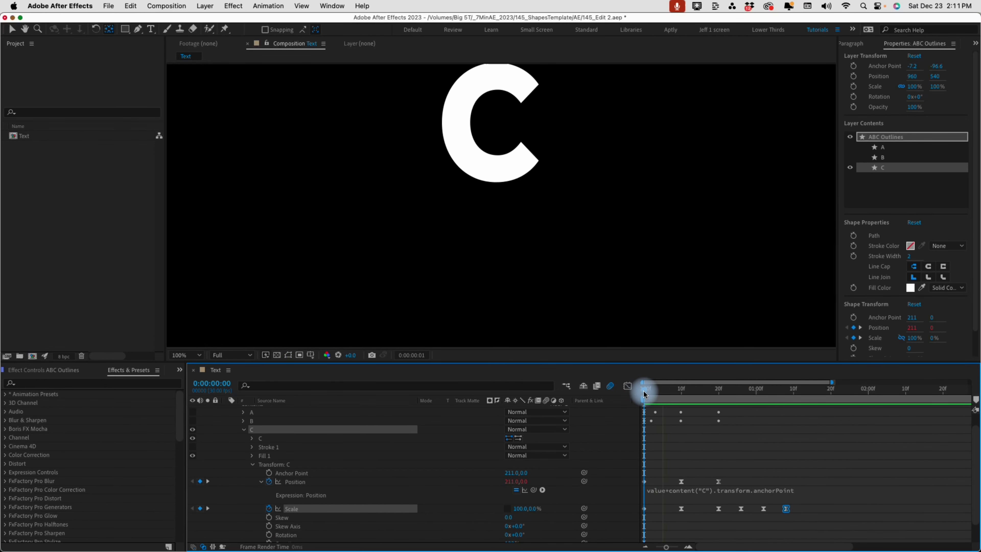
key(space)
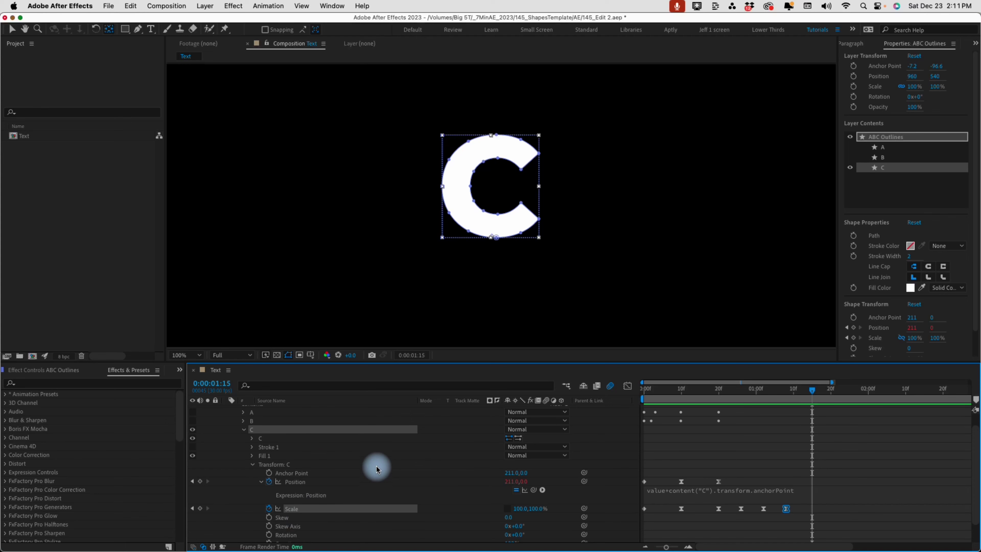
Save group C's keyframed Position and Scale as the animation preset Text-Shapes_Scale.ffx in the 7 Minute AE user presets folder.
click(290, 482)
shift+click(291, 508)
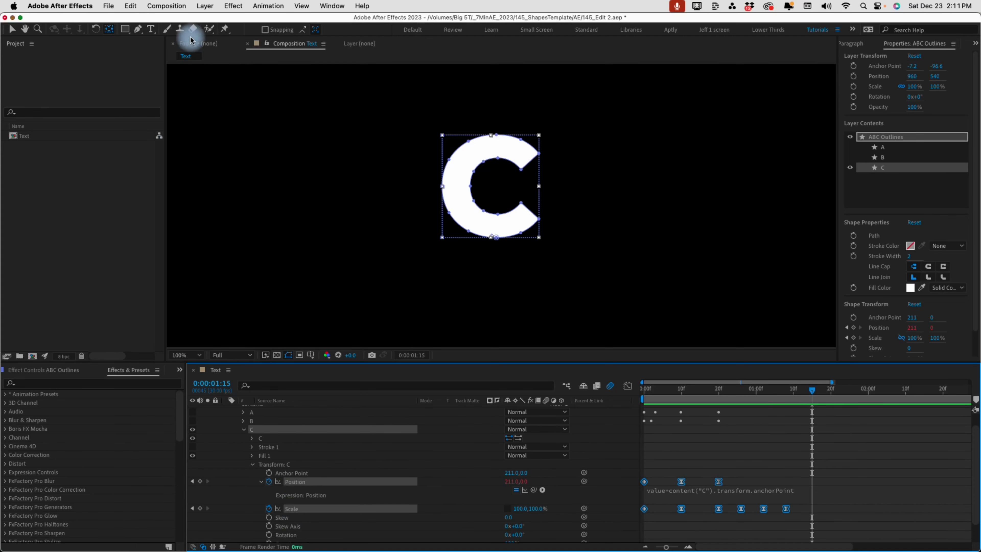
click(268, 6)
click(288, 21)
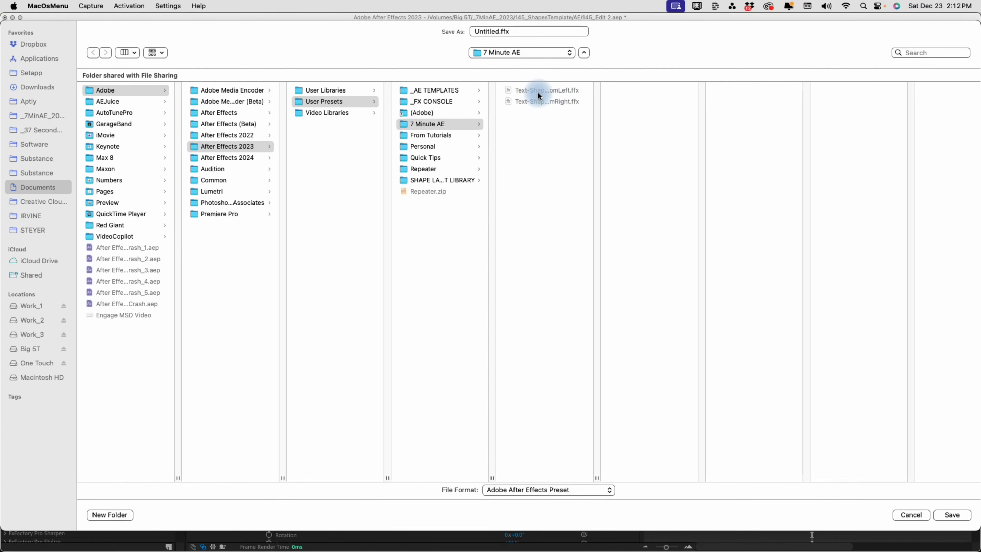
click(622, 477)
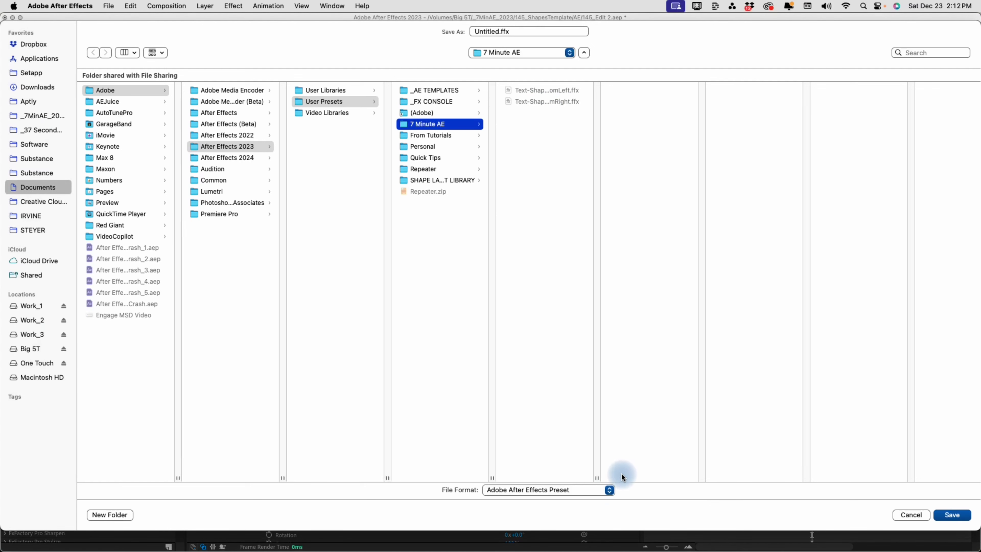
drag(597, 473, 634, 474)
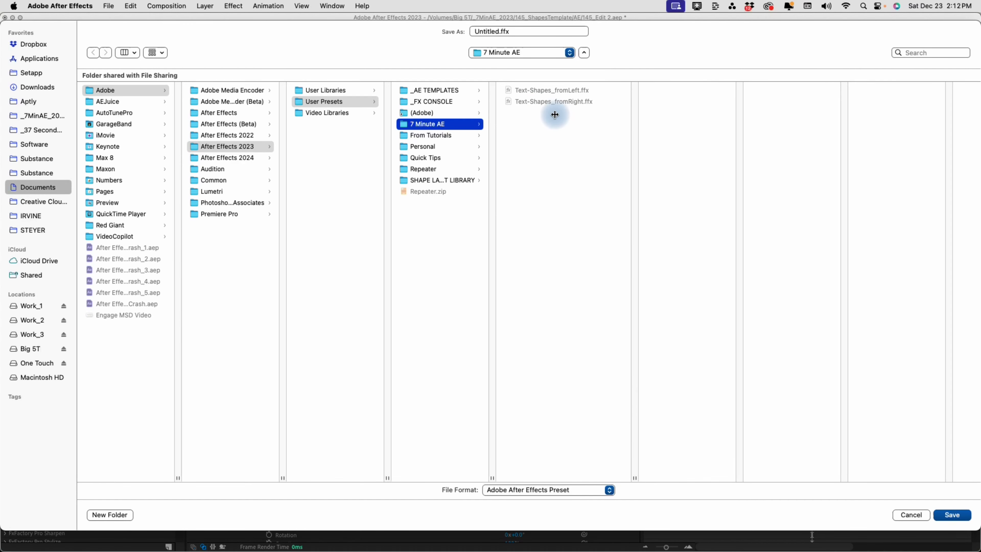
click(572, 101)
click(547, 32)
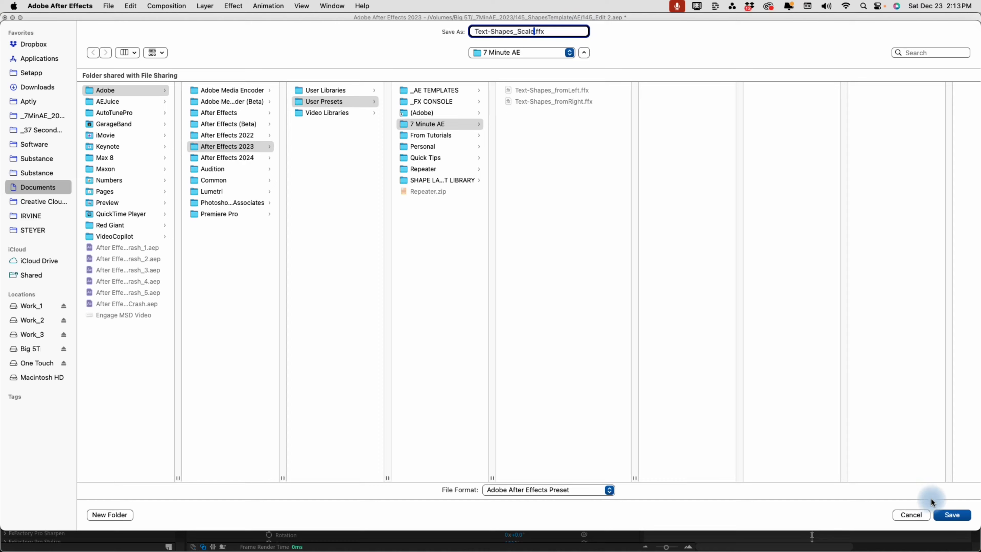
click(950, 514)
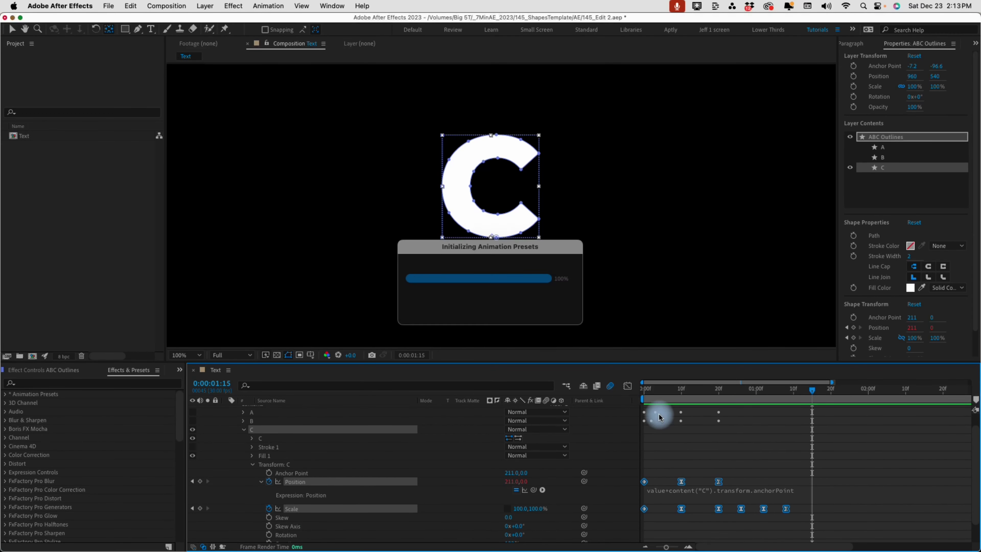
Turn on visibility for C's Stroke 1 and for groups B and A, and show only the ABC Outlines layer's keyframed properties.
click(193, 447)
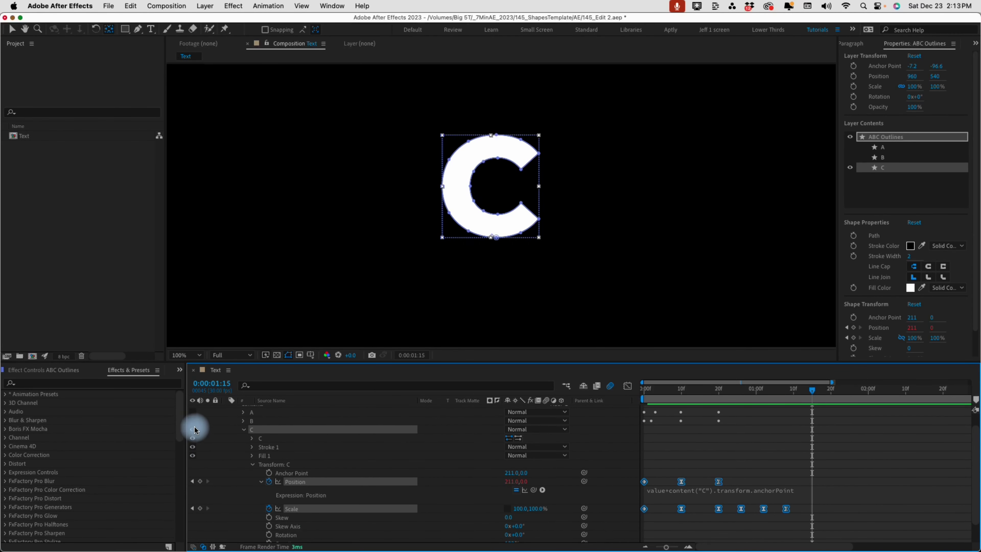
click(192, 421)
click(193, 412)
key(Home)
scroll(460, 438, up, 1)
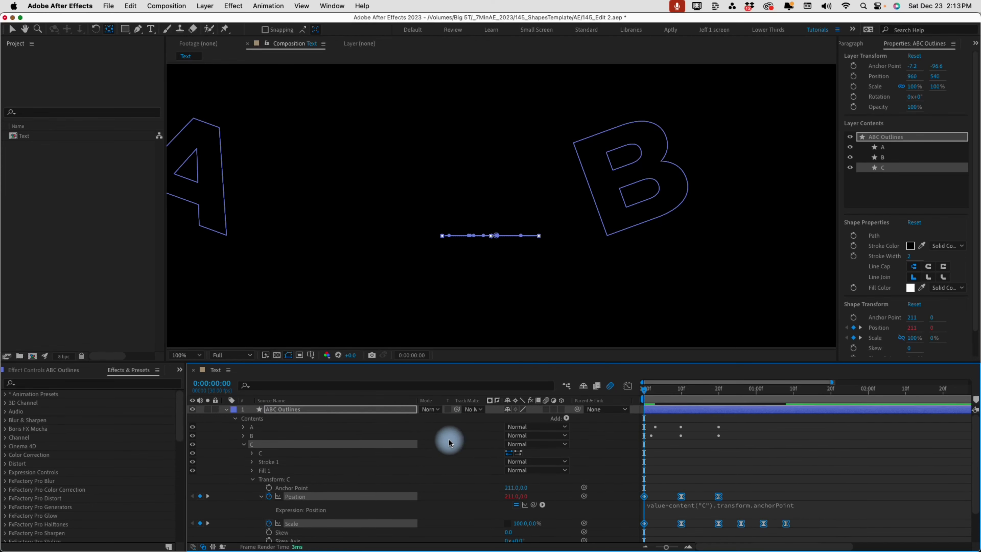
click(306, 413)
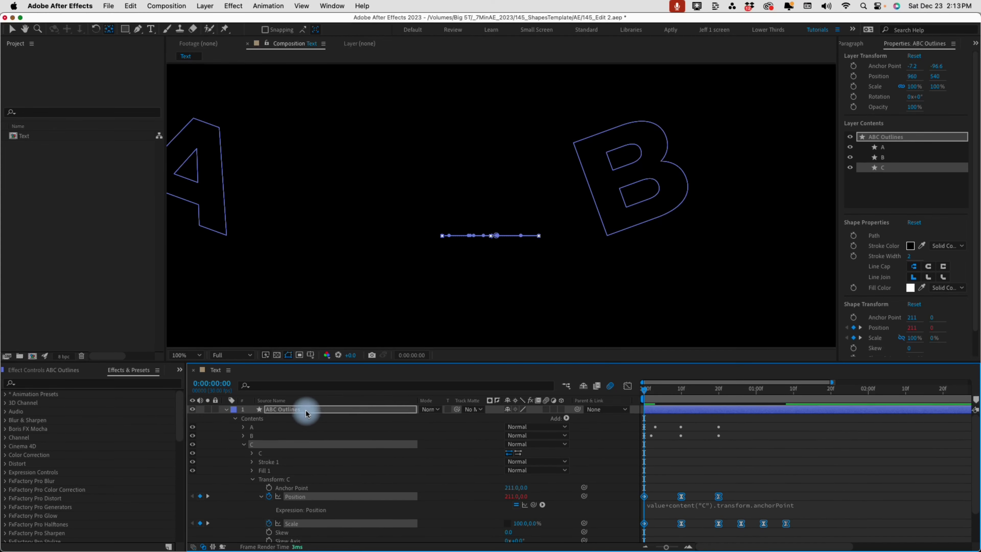
key(u)
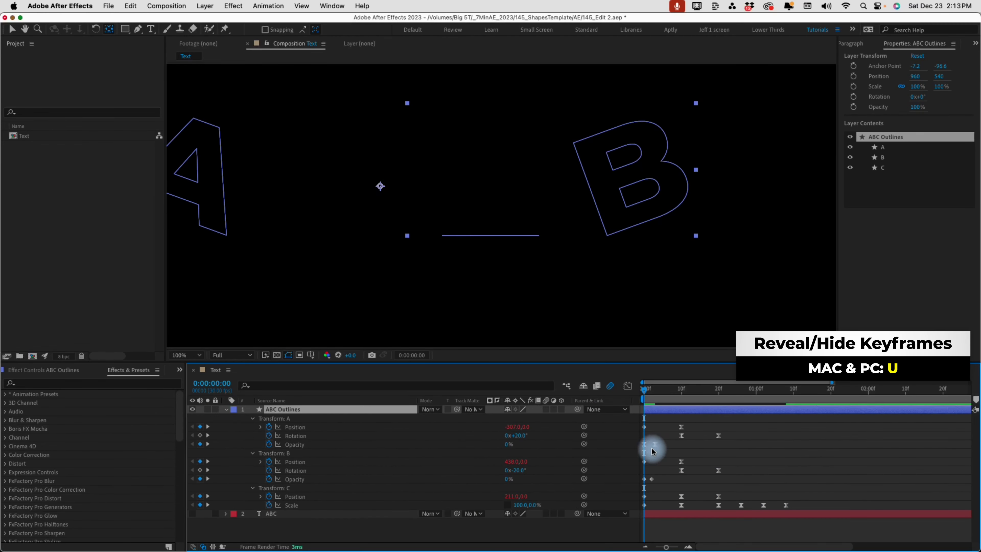
Play back the combined ABC animation from frame 0 and end the work area at 1:15.
drag(666, 547, 651, 540)
key(comma)
key(comma)
key(space)
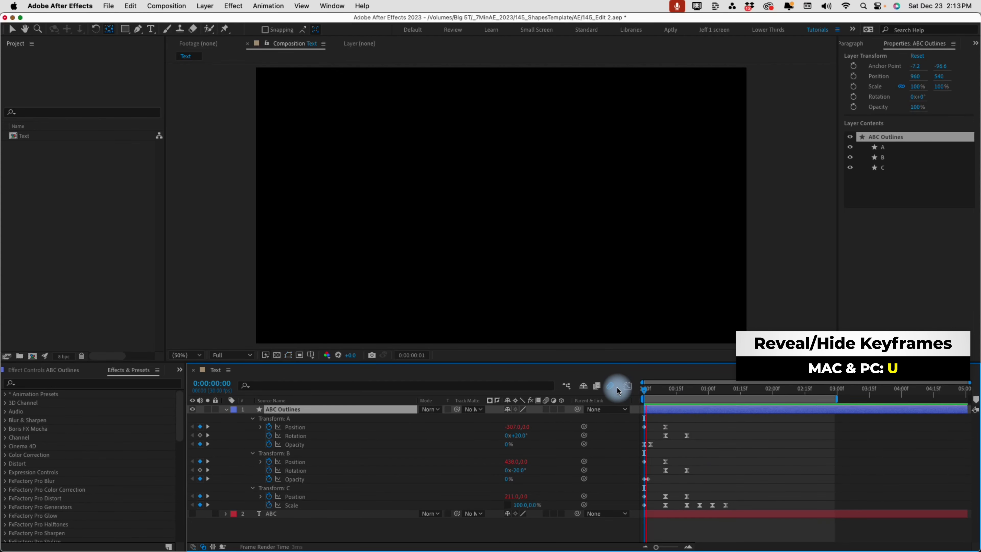
key(n)
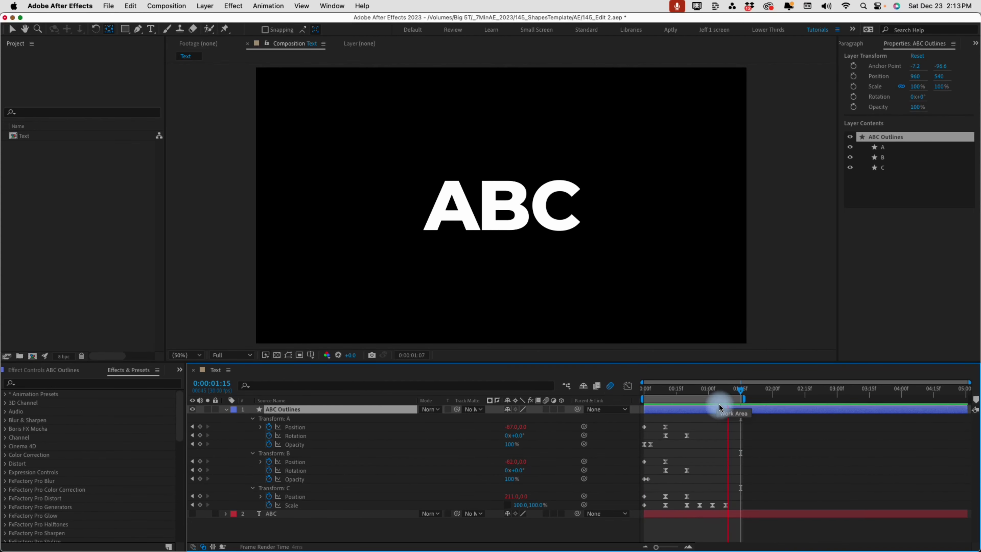
Delay all of A's keyframes by about 7 frames and C's by about 6, extend the work area slightly, and preview the stagger.
drag(699, 423, 682, 438)
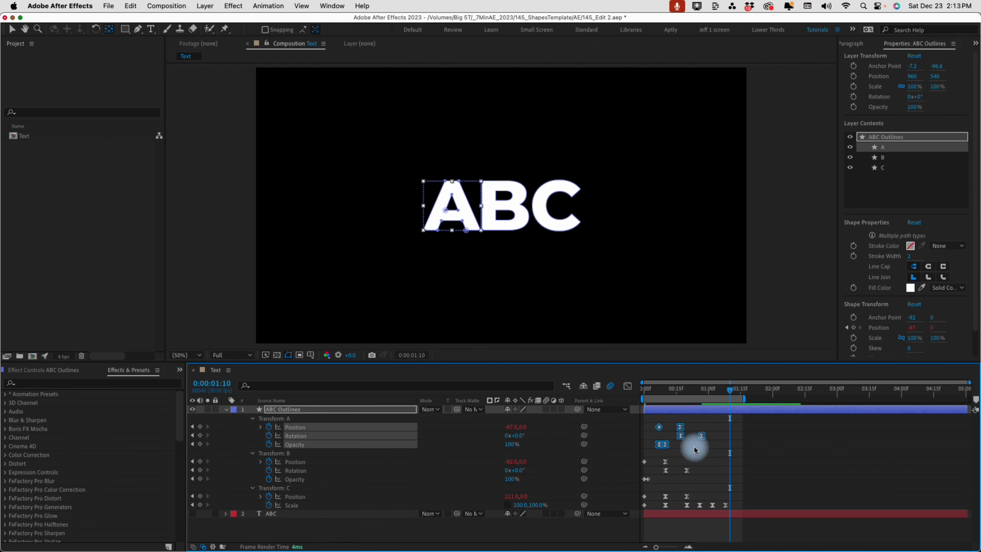
drag(727, 490, 657, 499)
drag(747, 400, 752, 400)
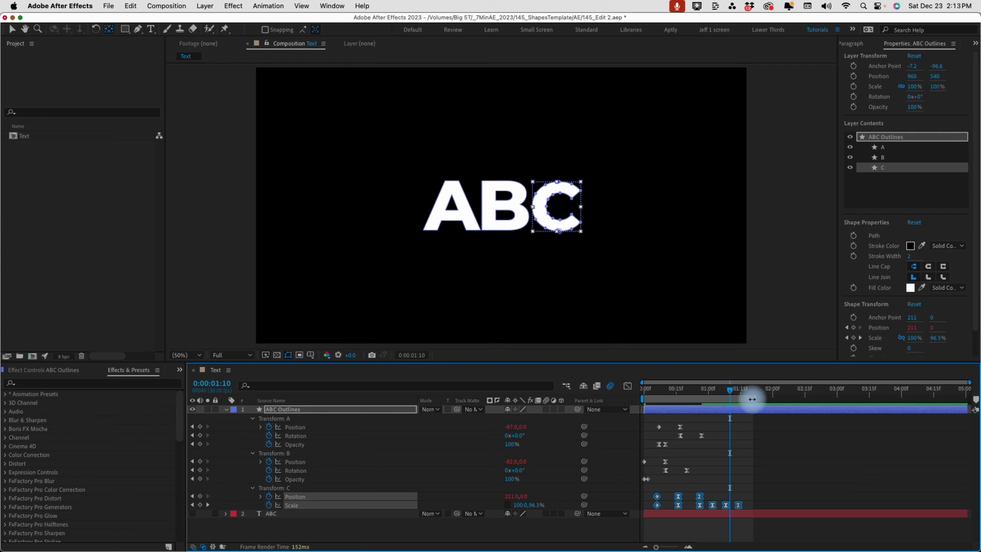
key(space)
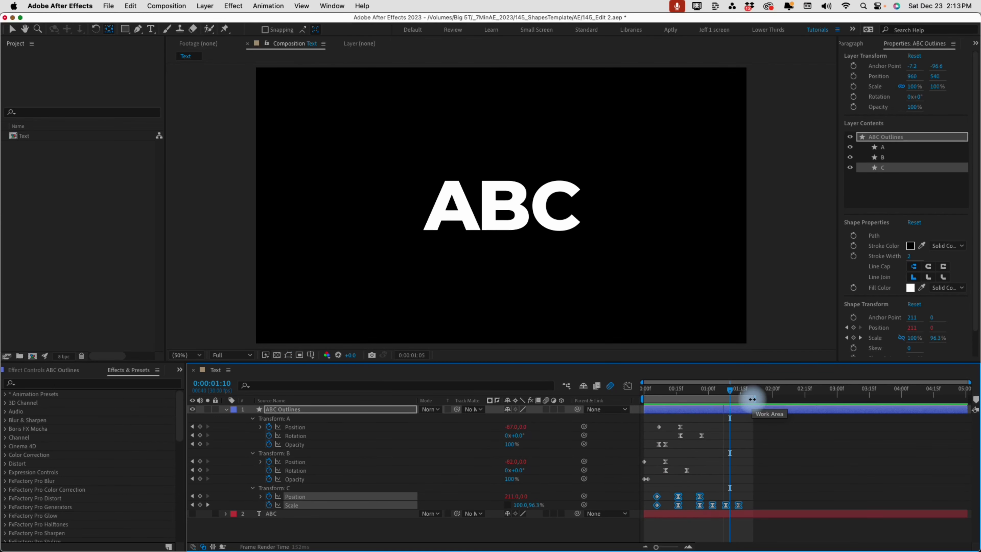
key(space)
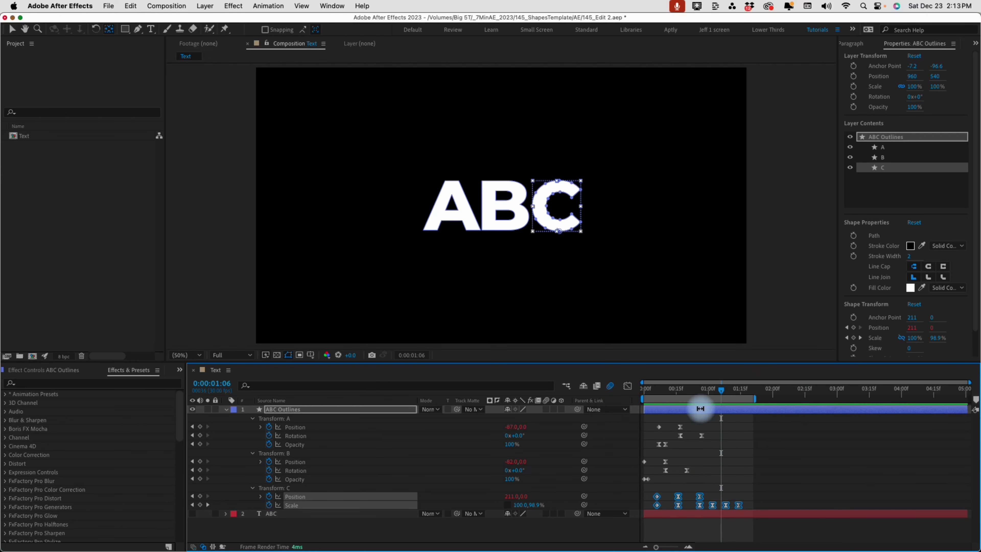
Delete the ABC Outlines shape layer and replace the ABC text layer's wording with the four-letter first name in capitals.
click(277, 409)
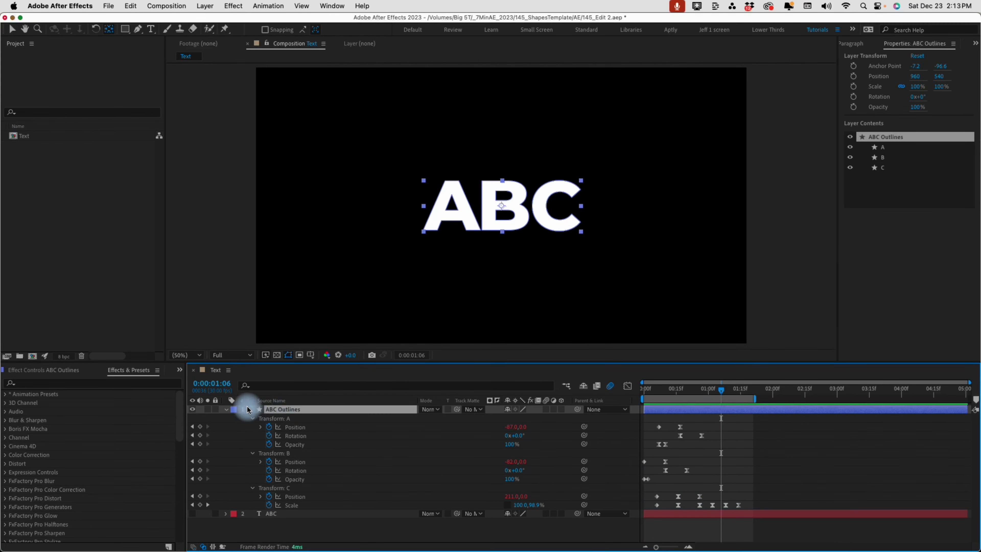
click(226, 409)
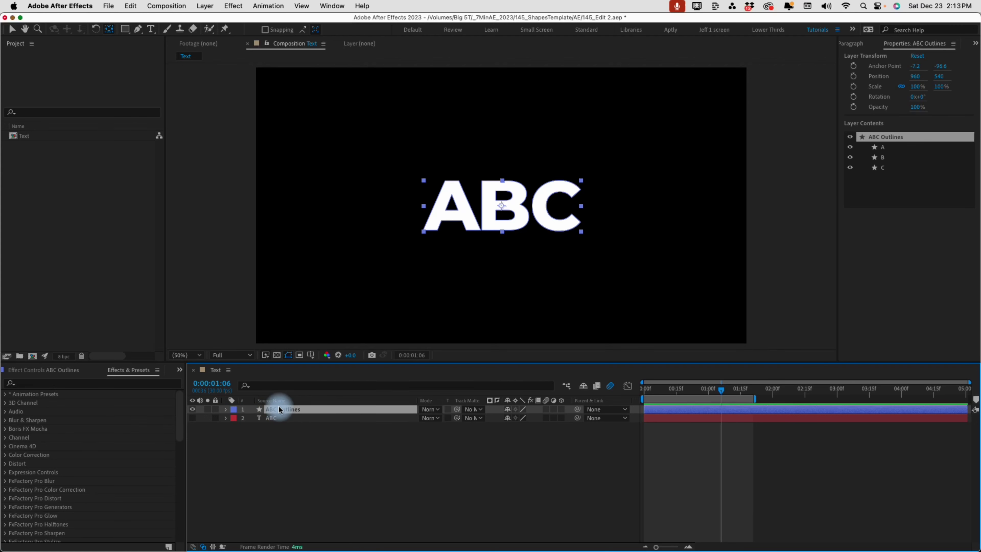
key(Delete)
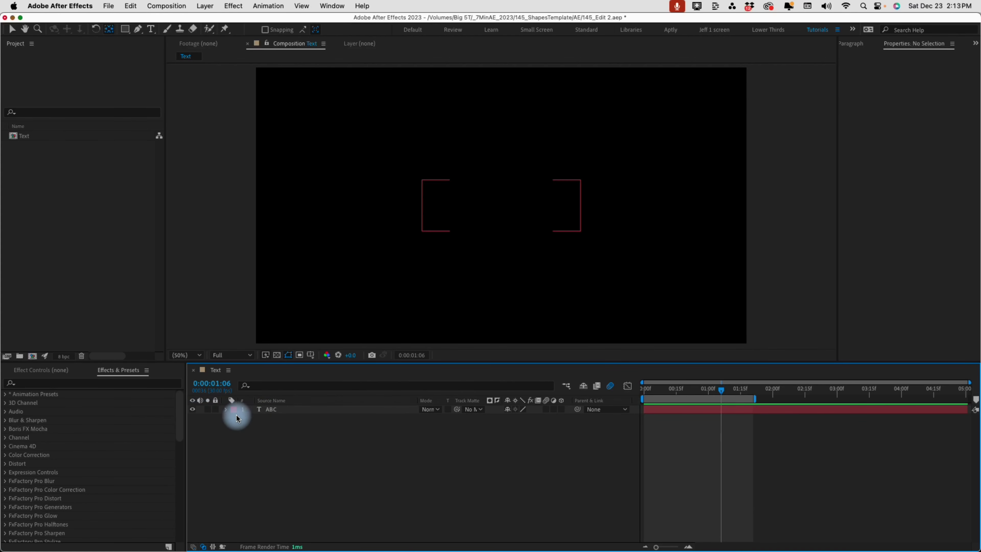
click(269, 409)
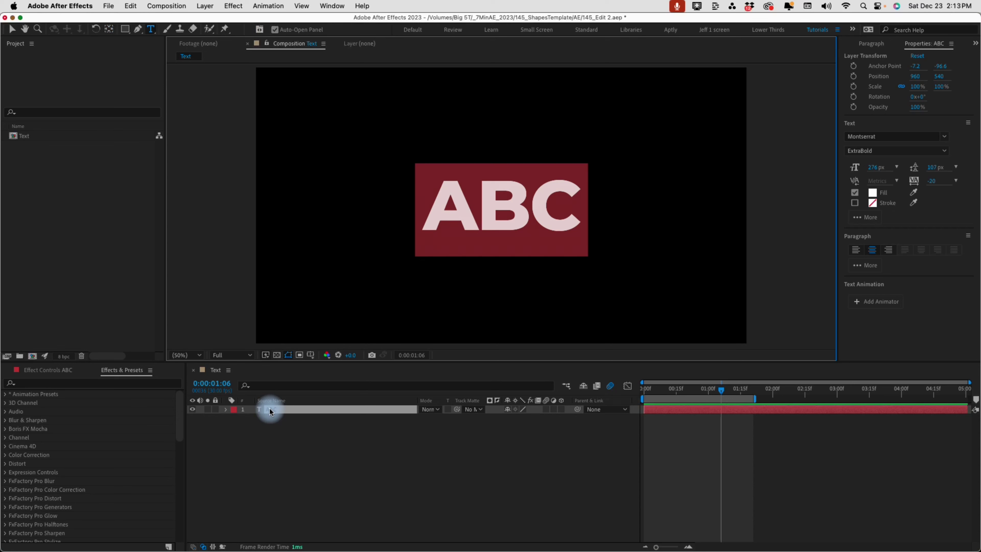
key(BackSpace)
text(JEFF)
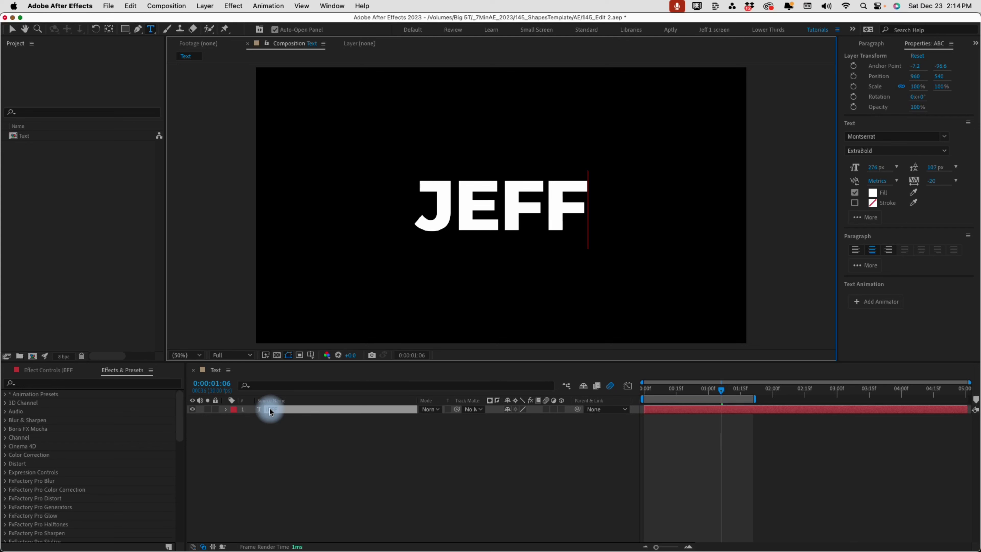
Create shapes from the retyped text layer, expand the new outlines layer's letter groups, and select the first letter's group at frame 0.
click(278, 409)
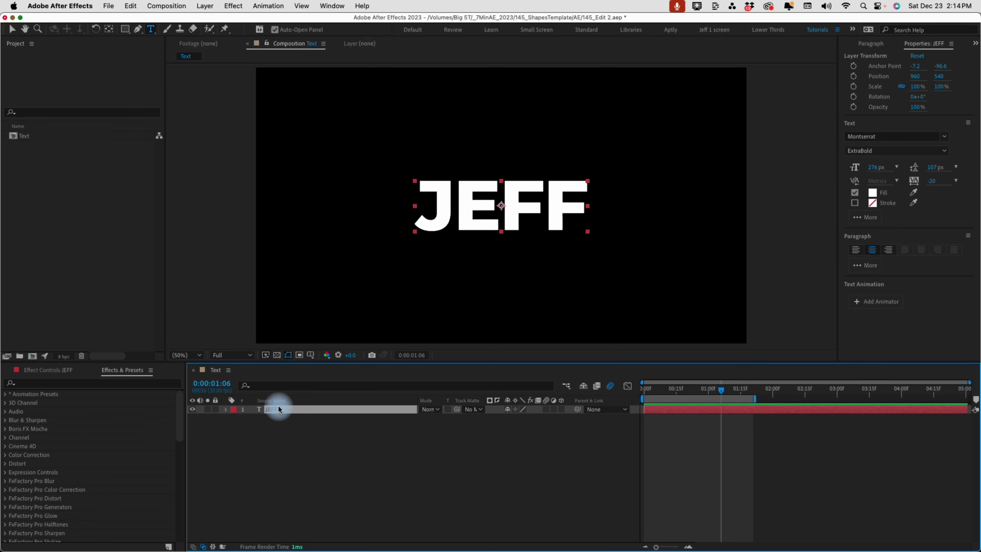
right_click(275, 409)
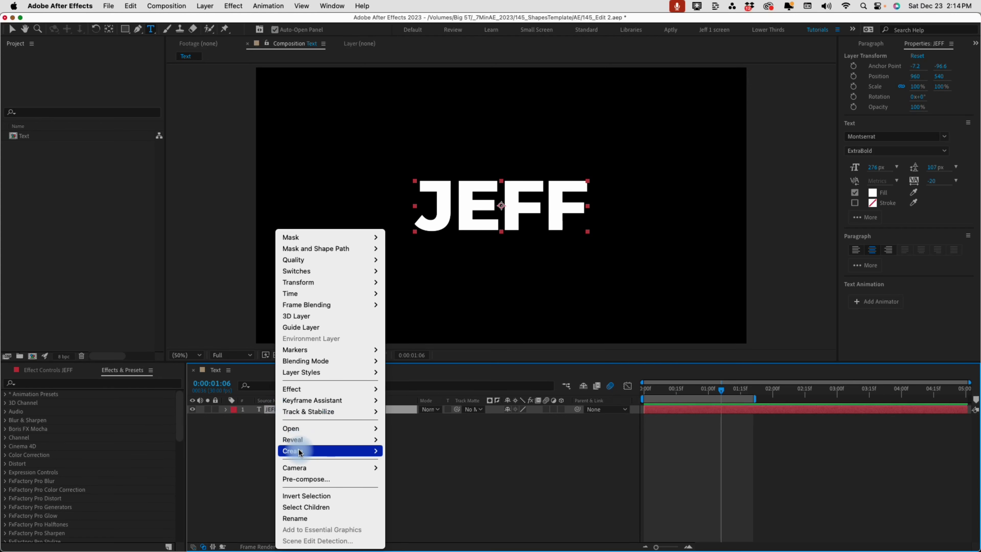
mouse_move(328, 450)
click(438, 464)
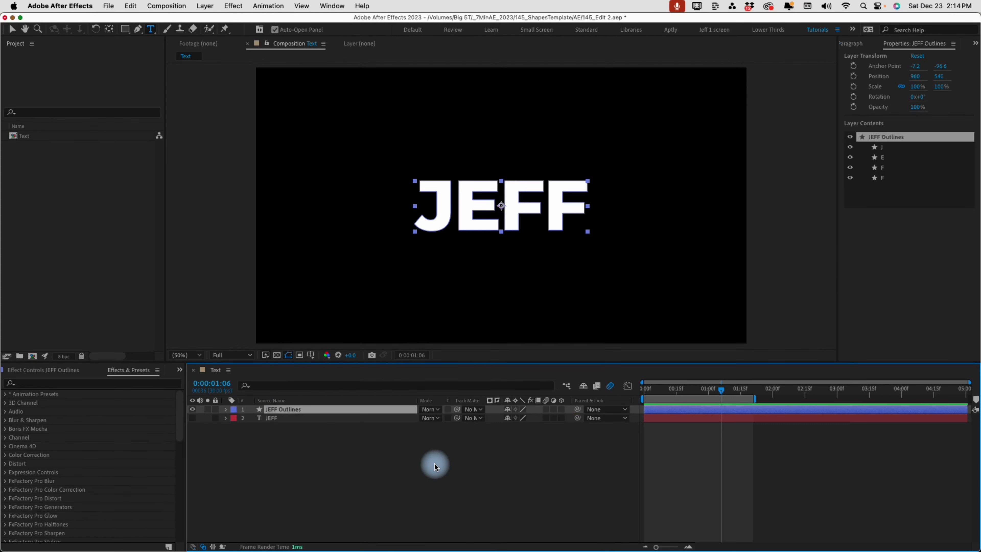
click(227, 410)
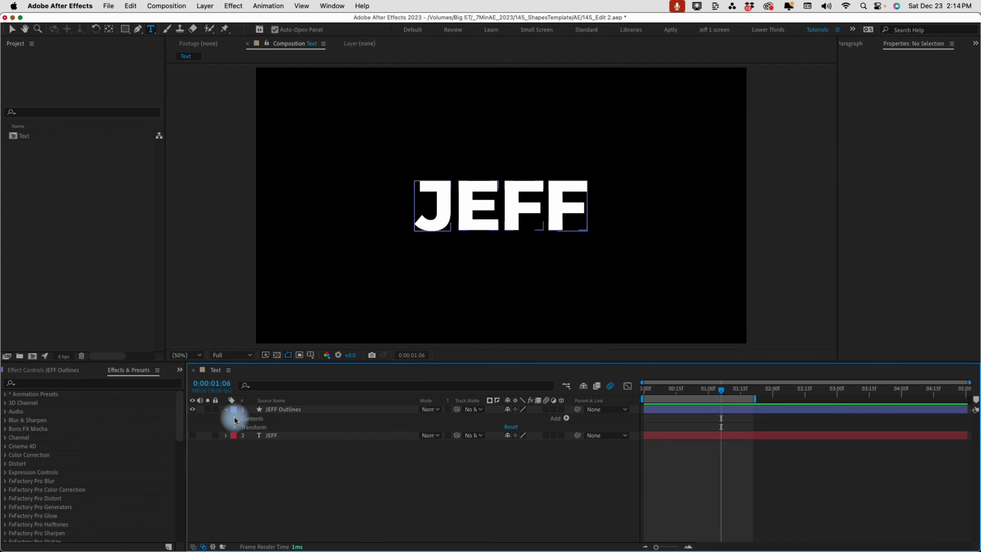
click(235, 418)
click(253, 427)
click(254, 453)
click(247, 425)
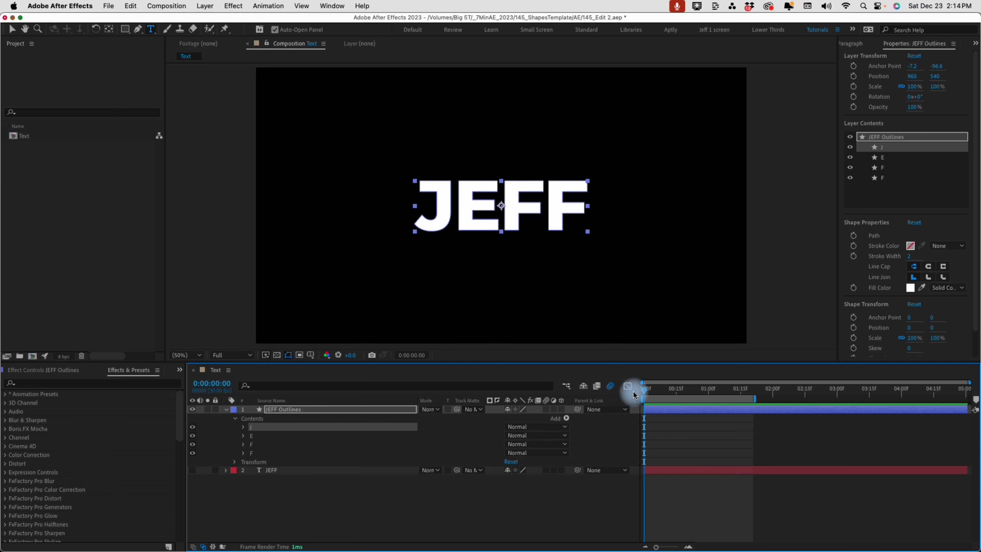
Open the 7 Minute AE folder in the user animation presets and pick Text-Shapes_Scale for the first letter's group.
click(18, 398)
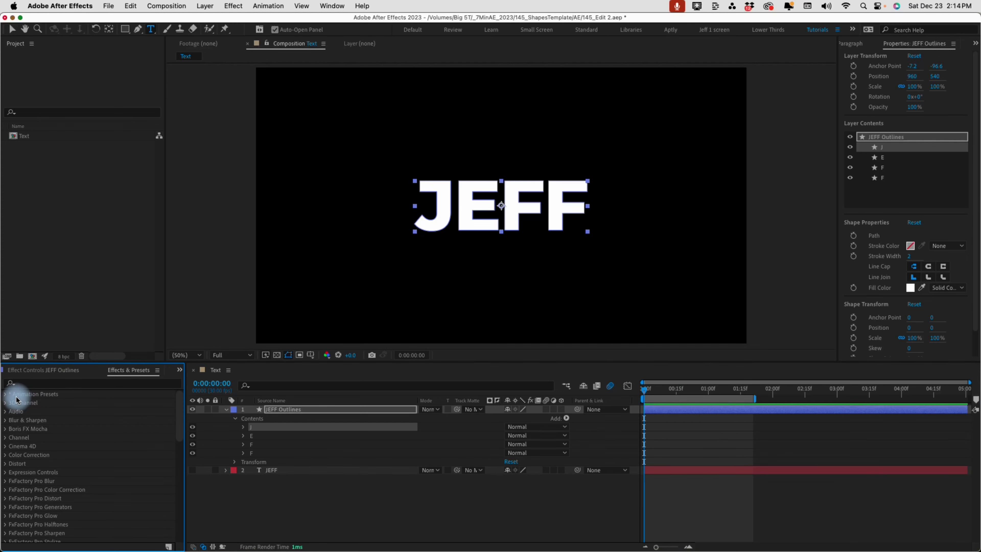
click(6, 395)
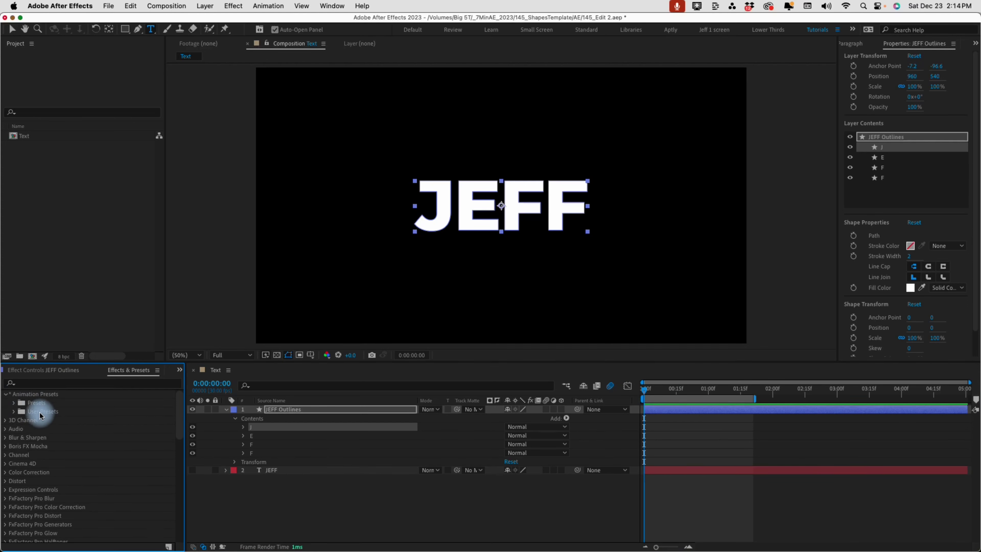
click(15, 411)
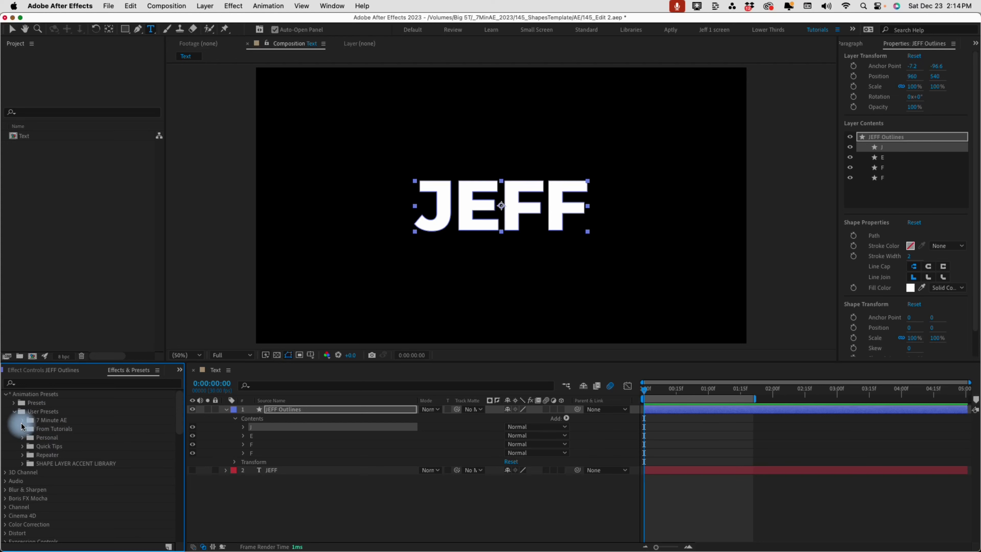
click(22, 421)
click(67, 431)
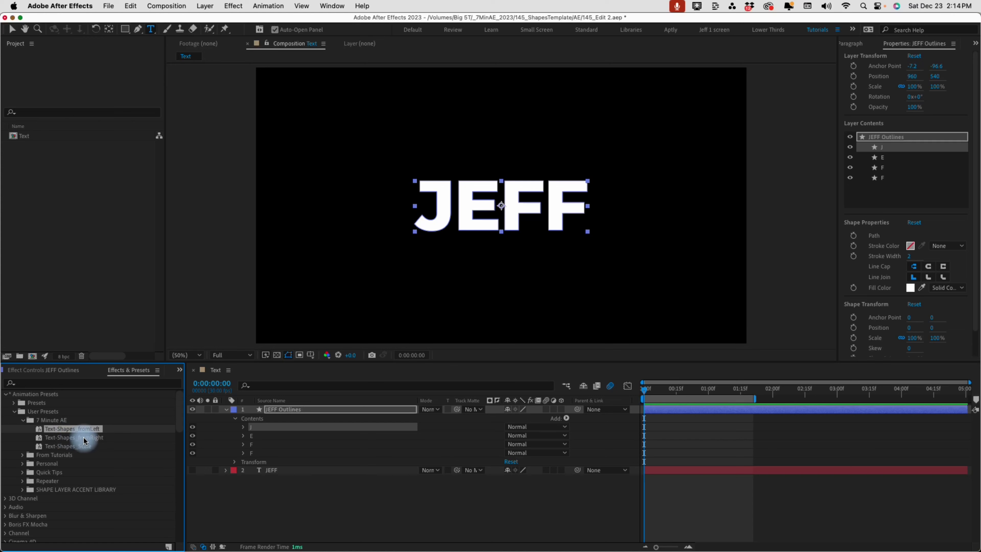
click(74, 438)
drag(68, 446, 254, 427)
Activate the Pan Behind tool and select each letter group of the outlines layer in turn to examine its anchor point's location.
scroll(498, 204, up, 2)
key(y)
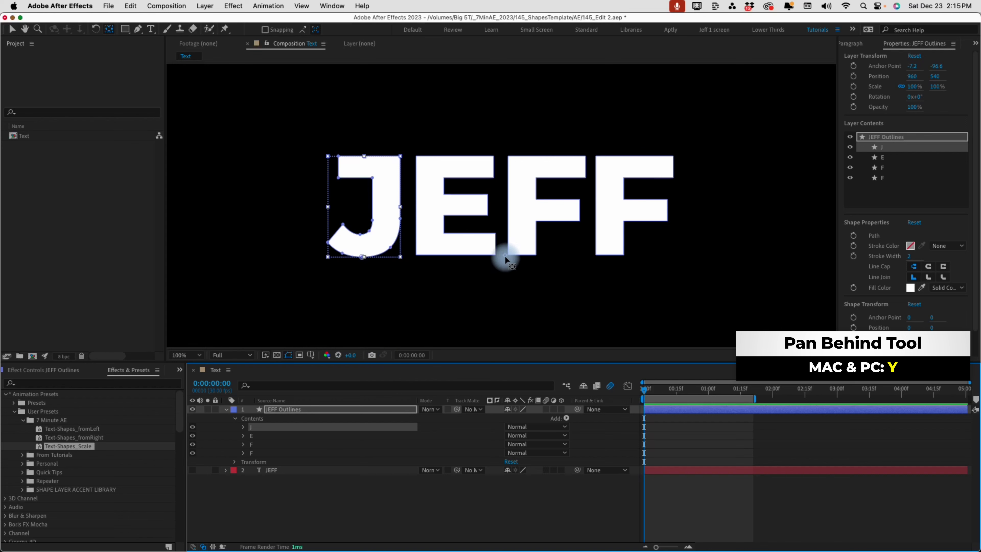
click(256, 435)
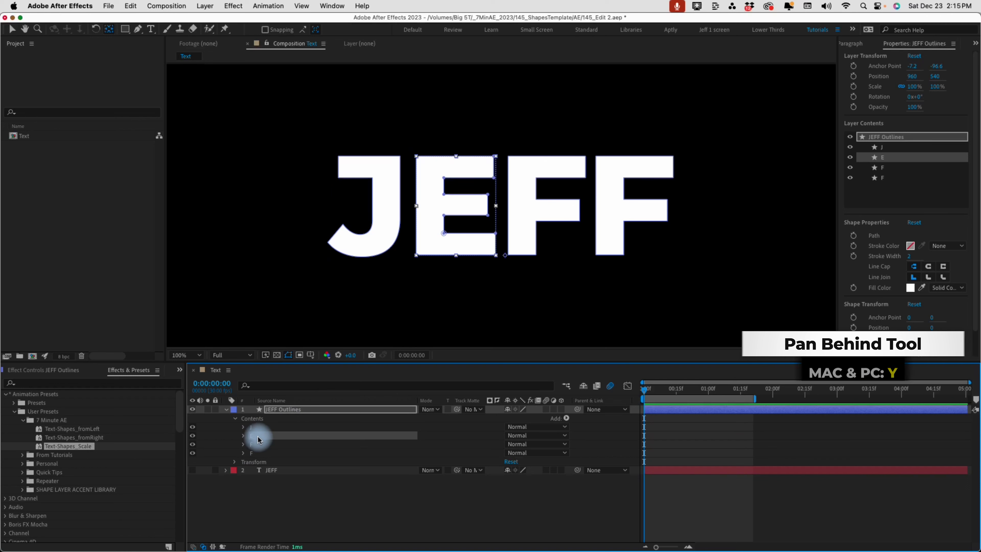
click(257, 444)
click(256, 452)
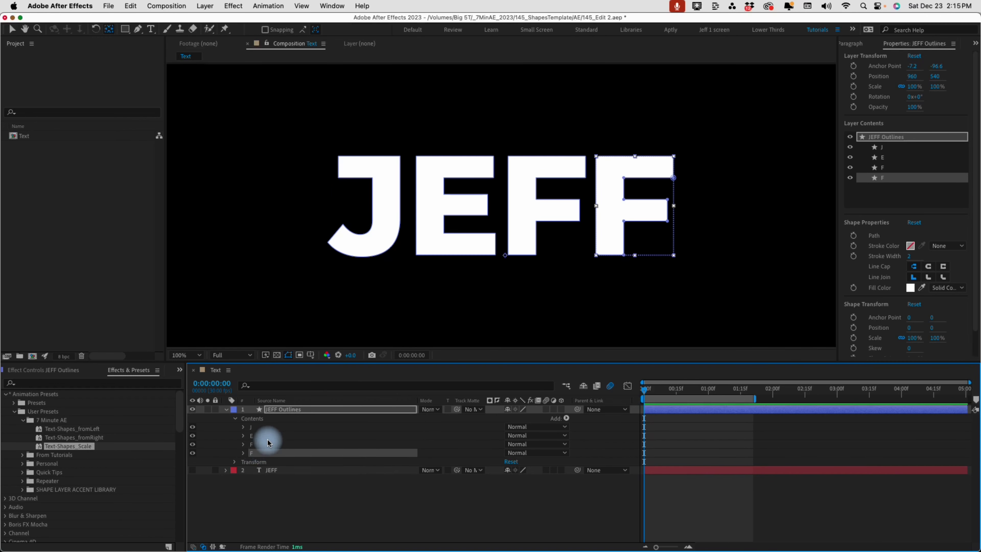
click(253, 427)
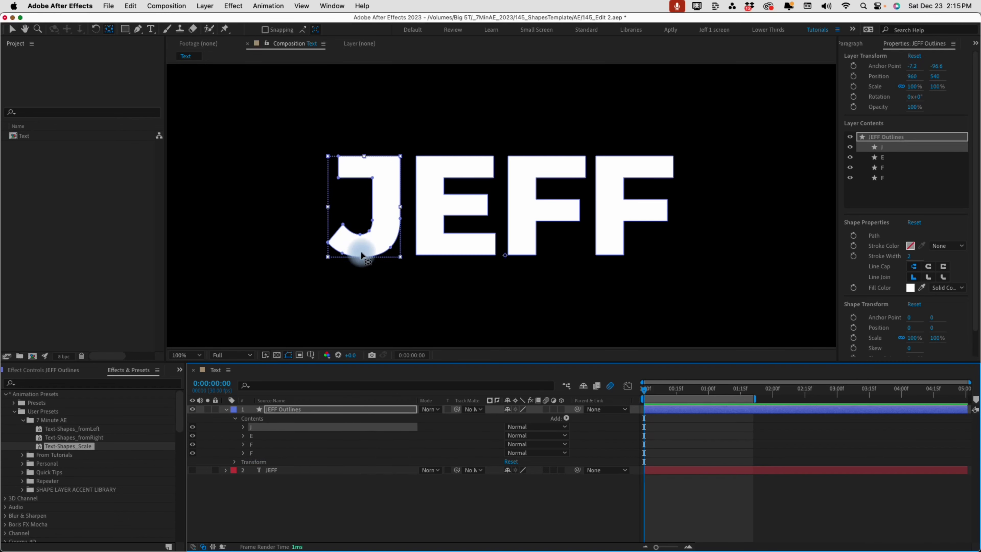
click(255, 436)
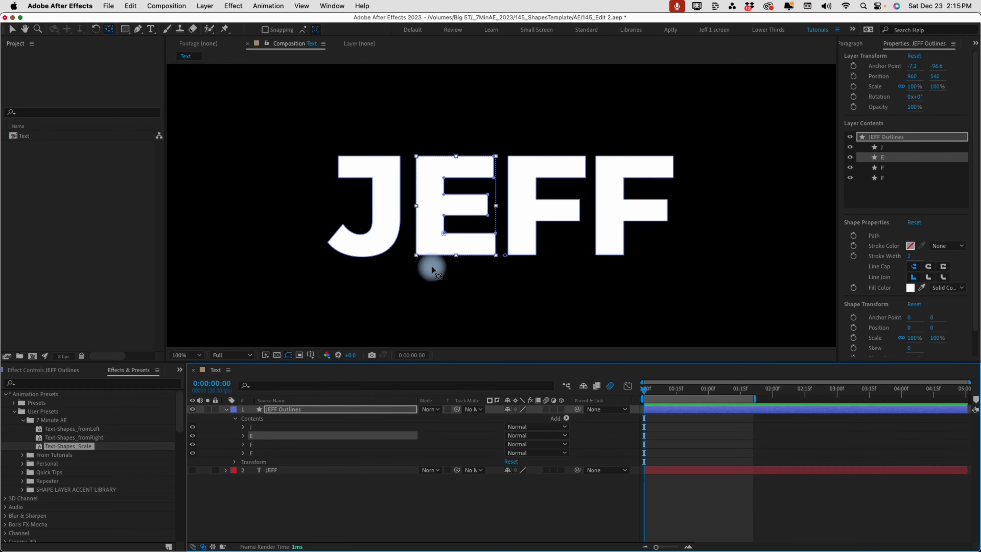
click(253, 443)
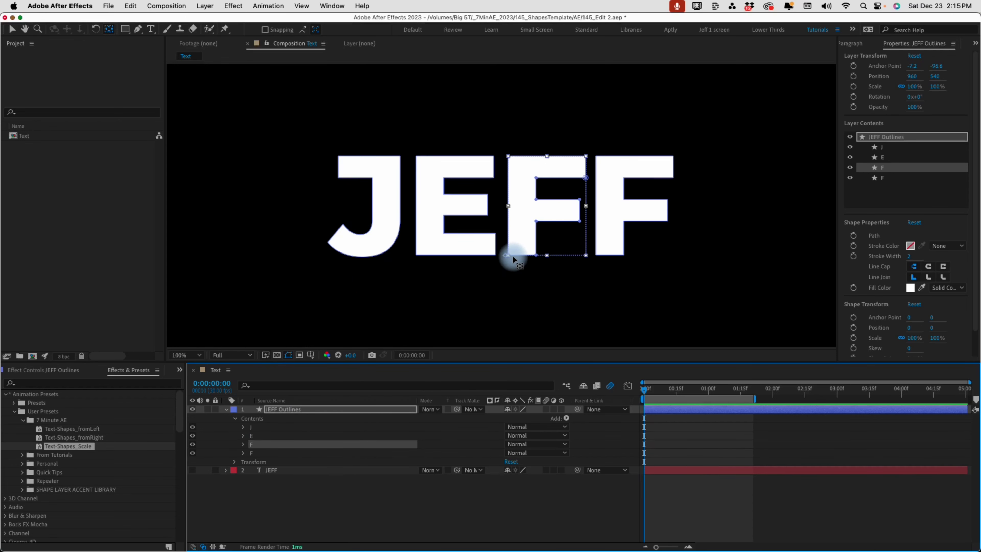
click(256, 453)
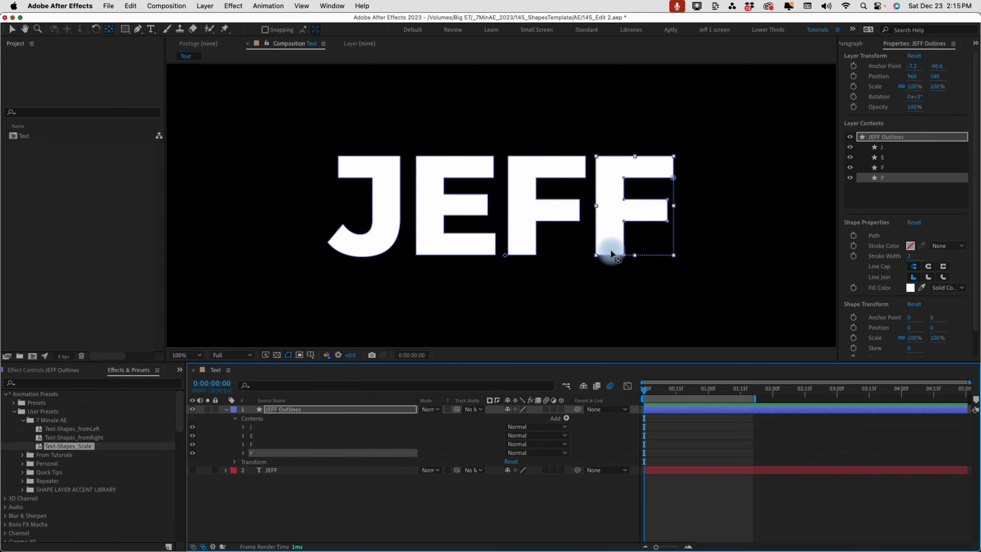
Expand the J group's transform properties and apply the Text-Shapes_Scale preset to it at frame 0.
click(259, 427)
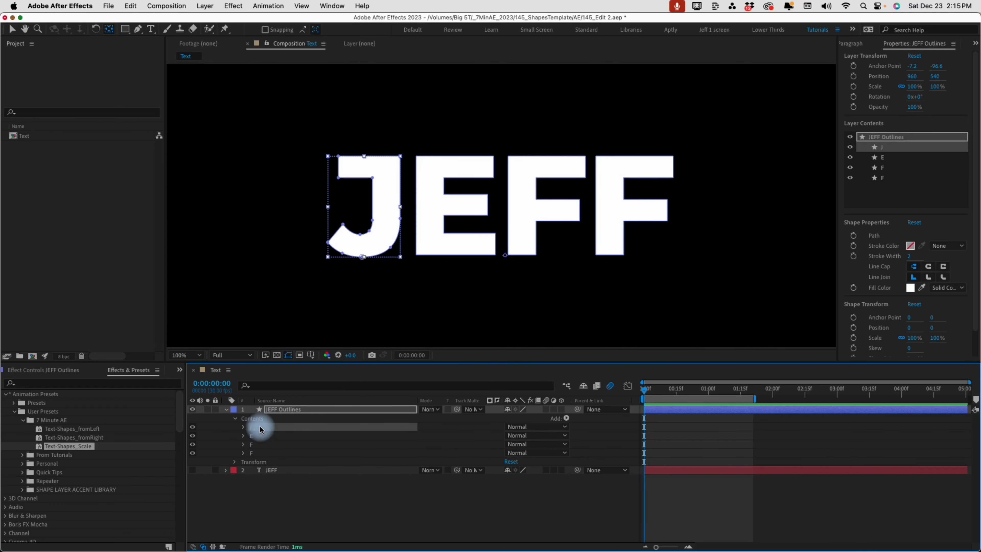
click(243, 427)
click(261, 463)
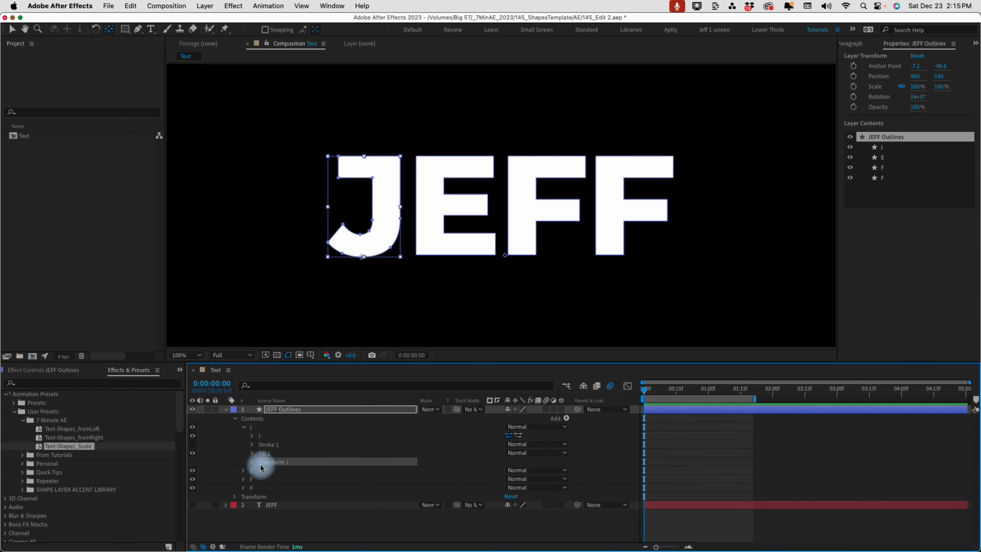
click(255, 463)
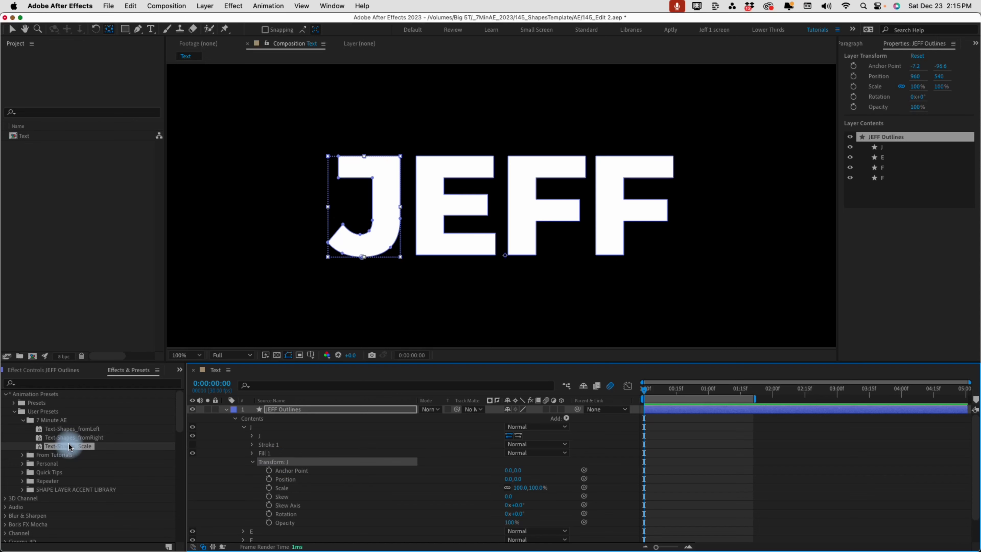
double_click(57, 448)
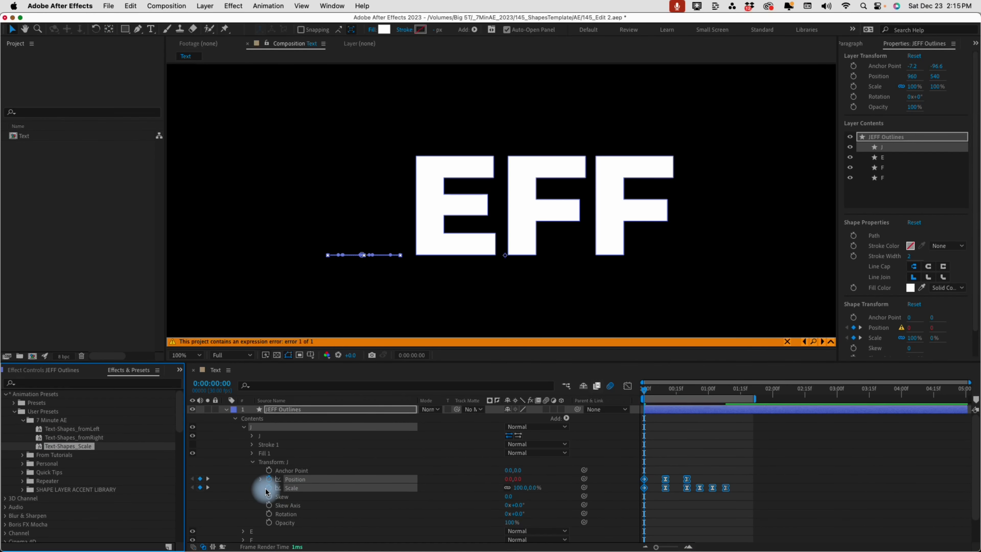
Change the J group's Position expression to value+content("J").transform.anchorPoint.
click(261, 481)
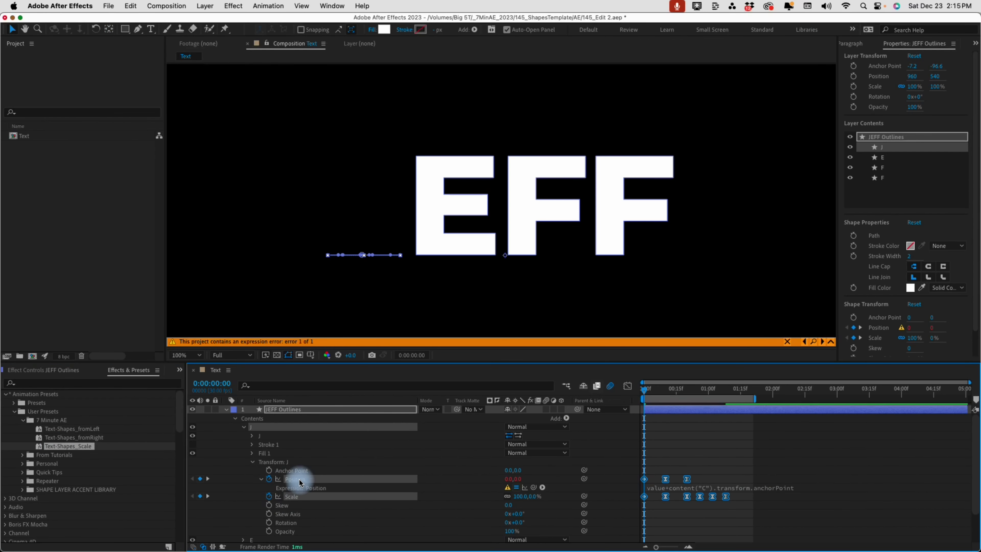
click(768, 484)
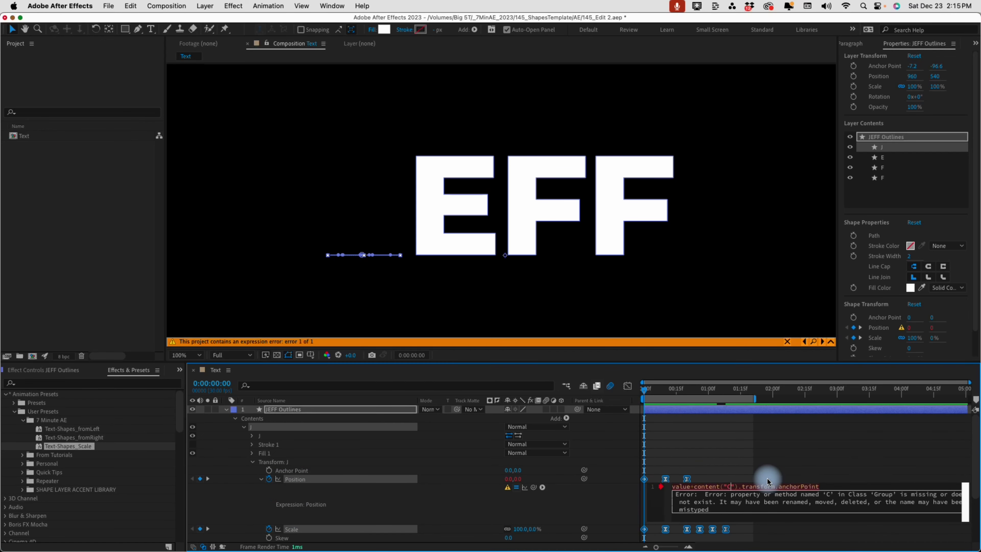
text(J)
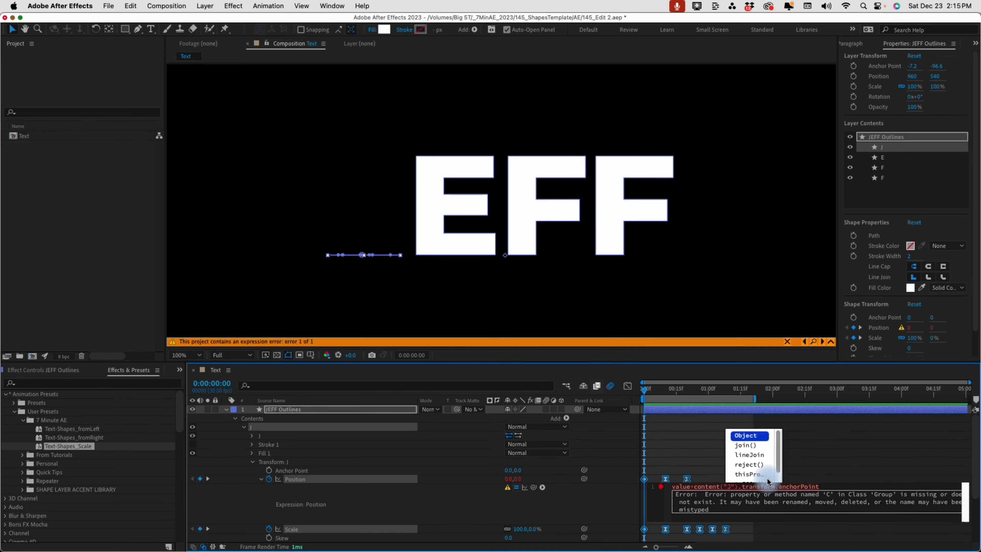
click(656, 404)
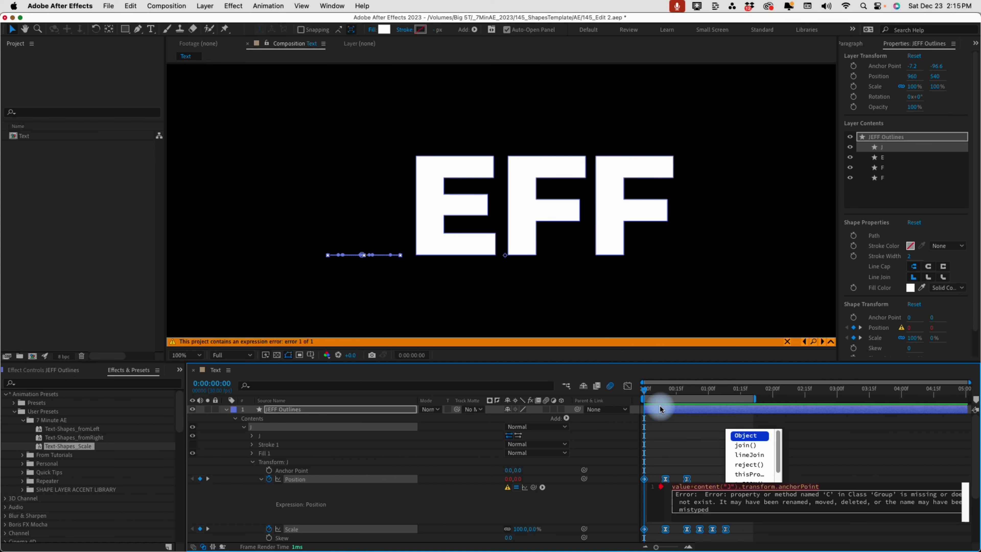
Set the J group's anchor point to -276, 0 while viewing frame 0:00:01:12, and preview its scale animation from the start.
click(645, 390)
drag(647, 393, 734, 391)
click(303, 474)
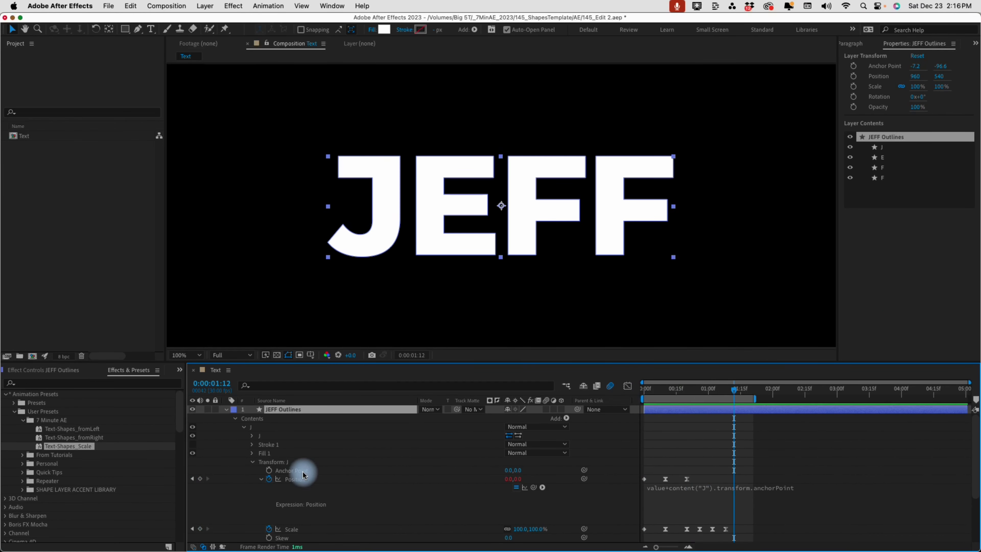
drag(509, 470, 339, 441)
drag(674, 391, 643, 391)
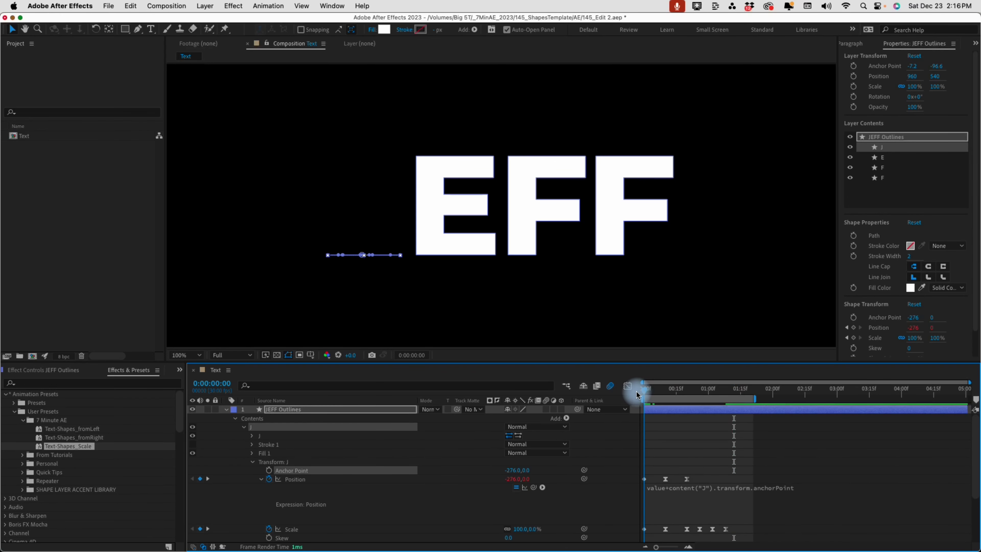
key(space)
key(space)
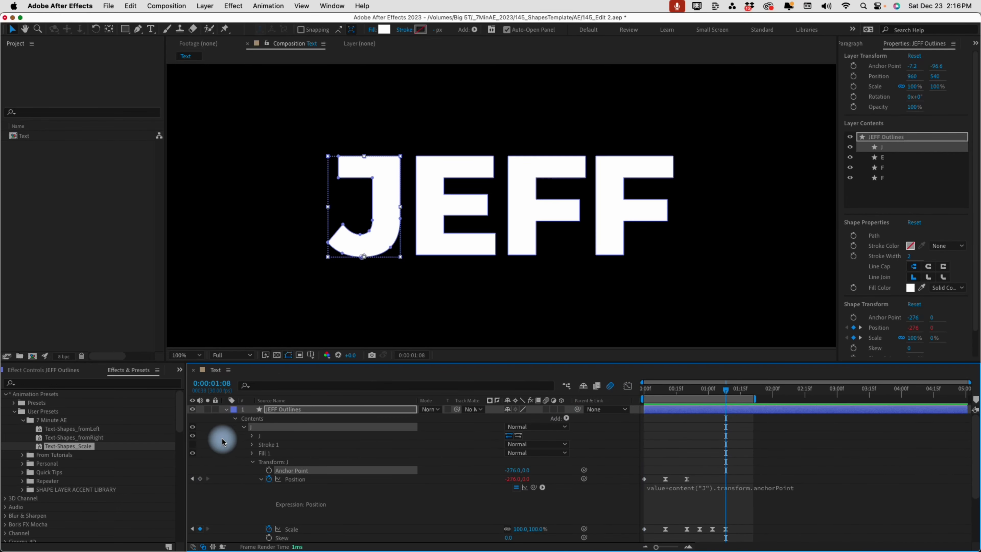
Collapse the J group, expand the last F group's transform, and apply the Text-Shapes_Scale preset to that F at frame 0.
click(244, 427)
drag(648, 390, 625, 393)
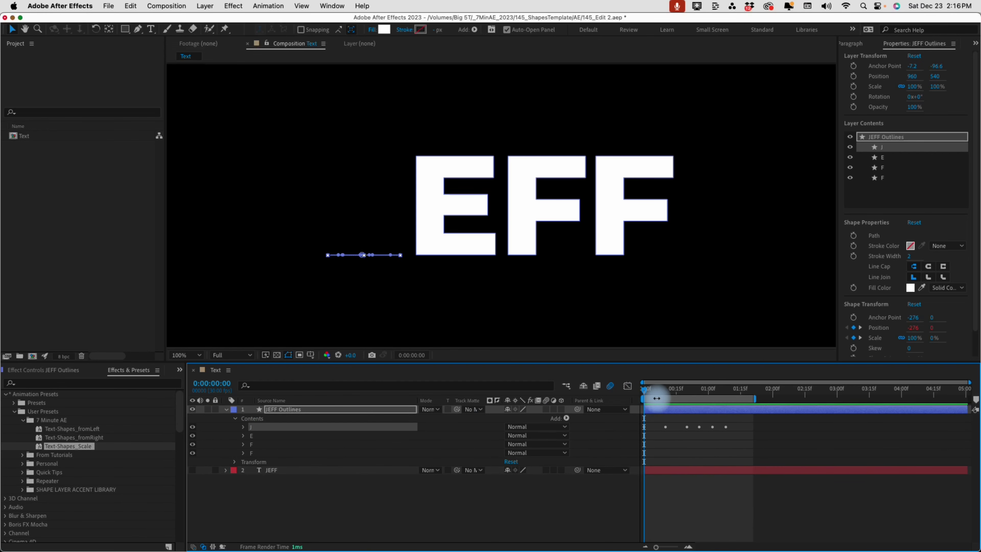
click(259, 446)
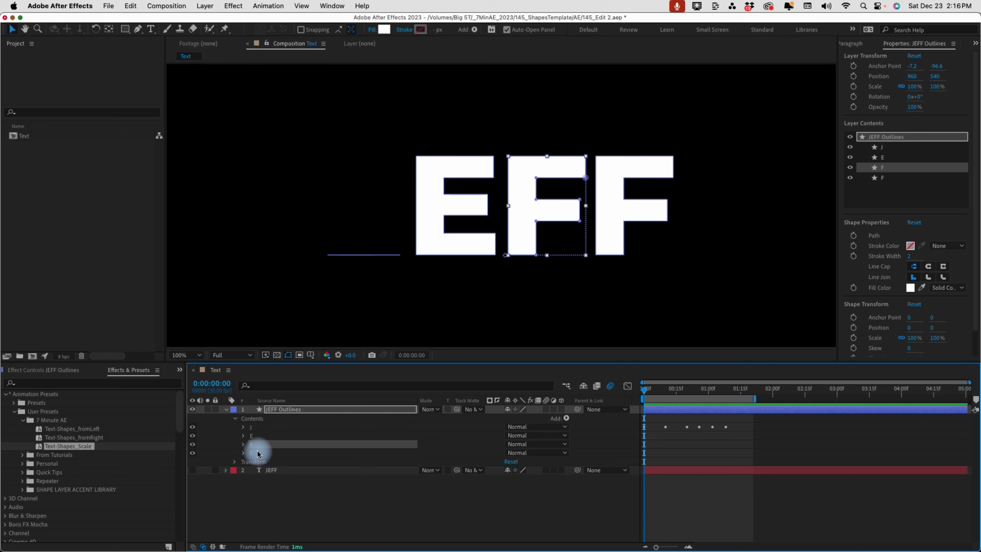
click(258, 453)
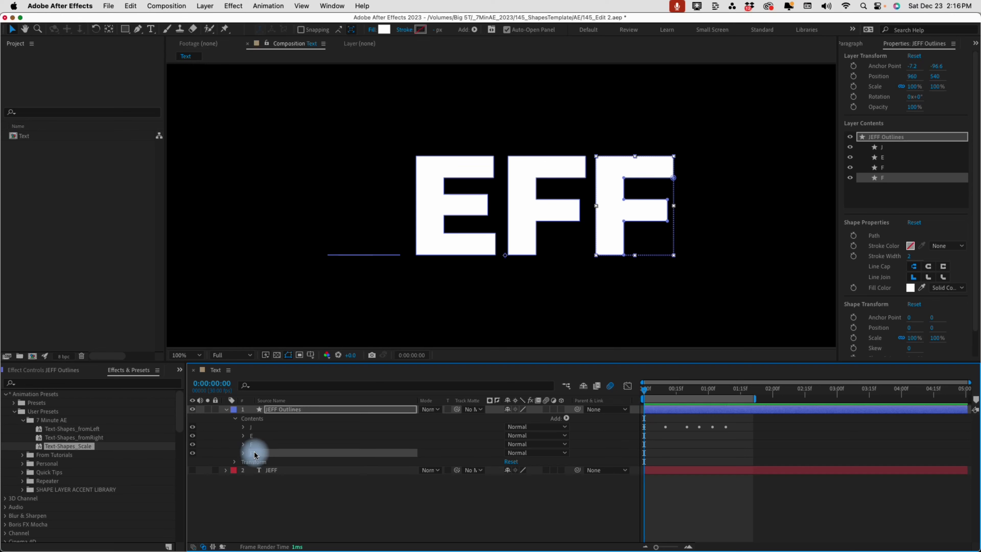
click(244, 454)
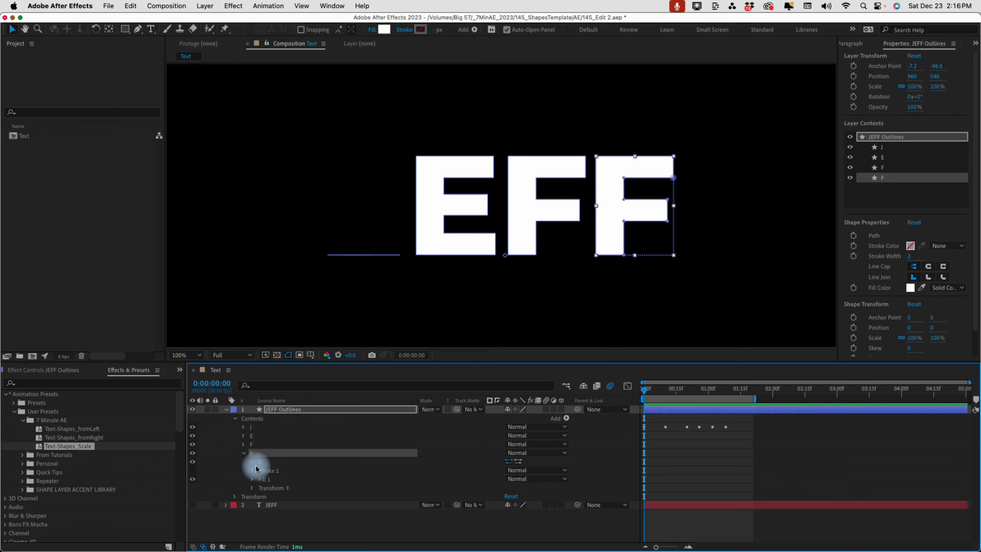
click(252, 488)
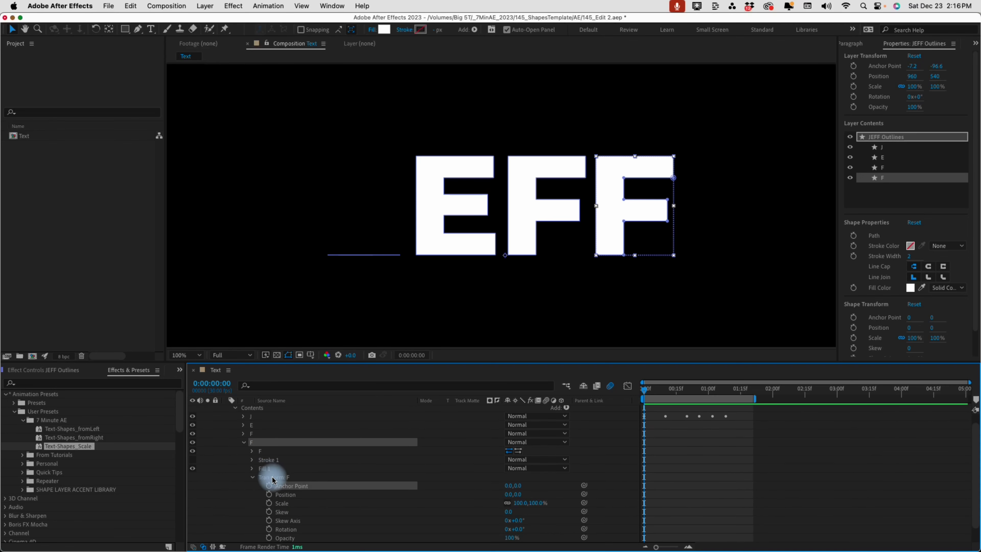
double_click(85, 446)
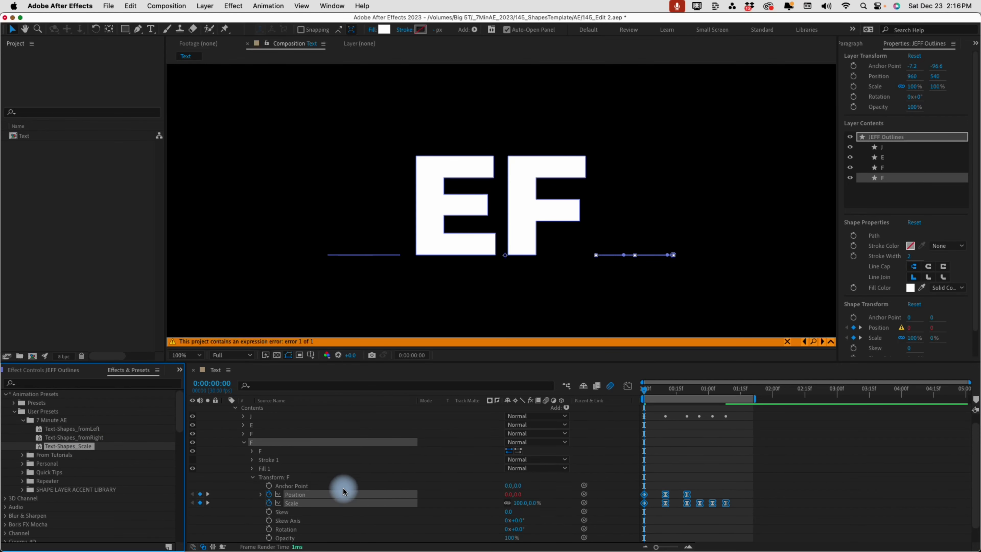
Change the last F group's Position expression to reference content("F").
click(262, 495)
click(736, 502)
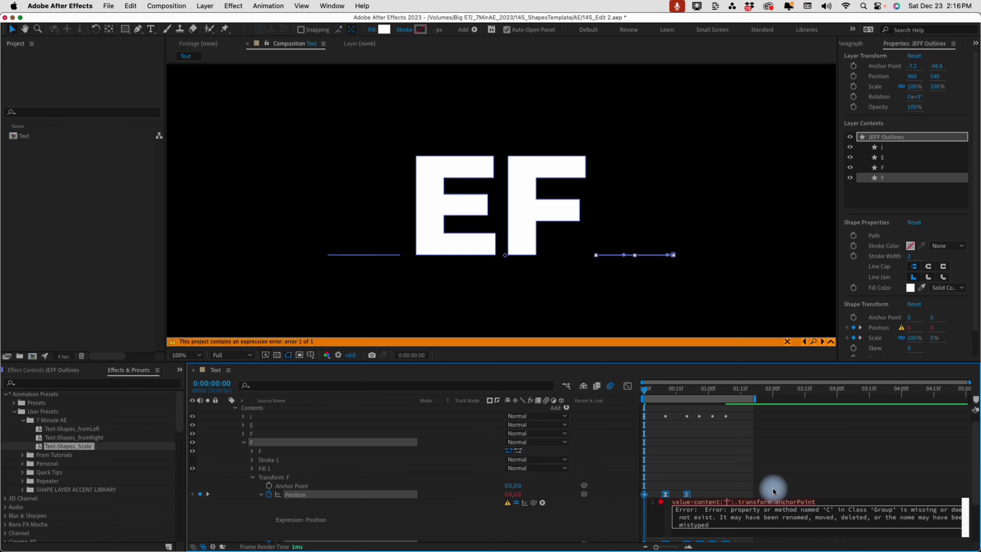
text(F)
Rename the last F group as F 2 and update its Position expression to value+content("F 2").transform.anchorPoint.
click(253, 442)
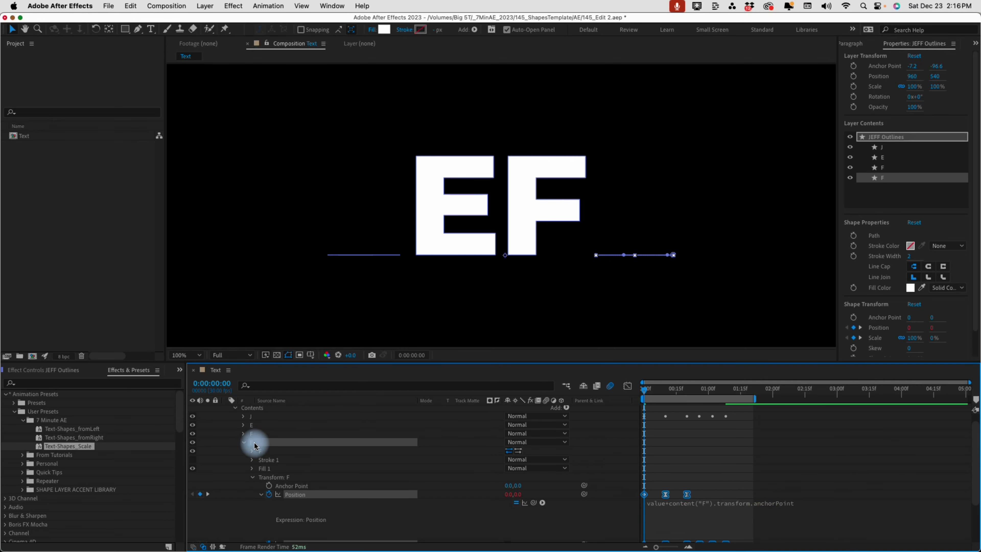
click(251, 435)
click(253, 444)
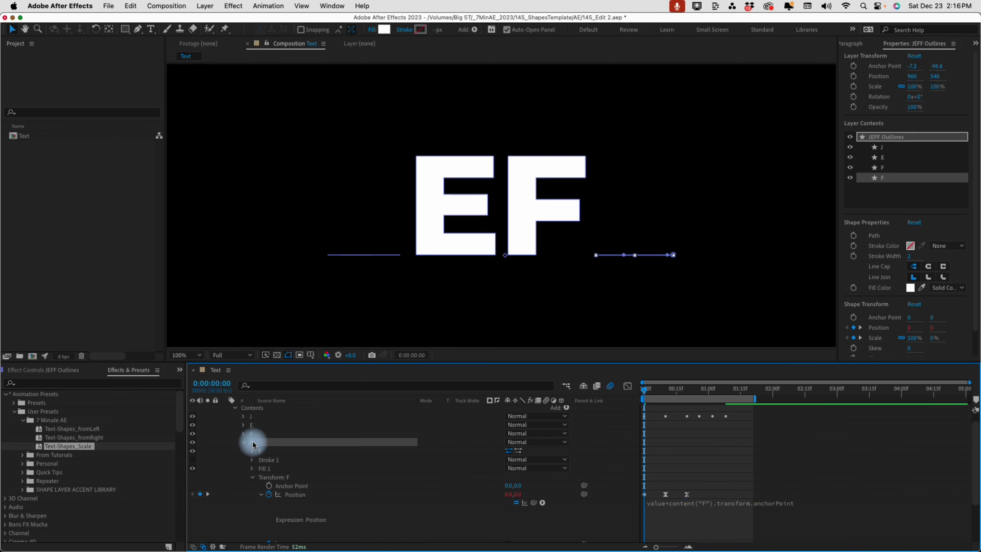
key(Return)
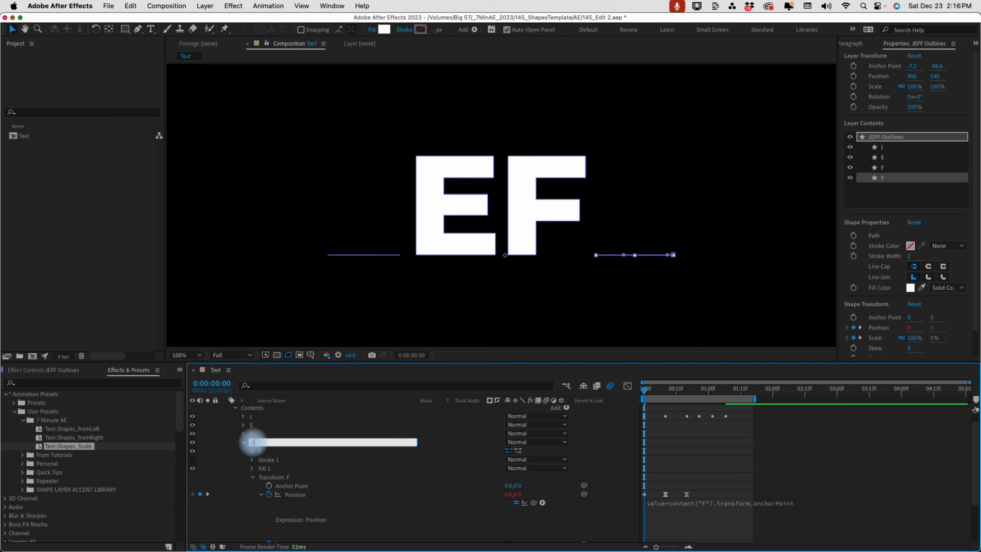
text(2)
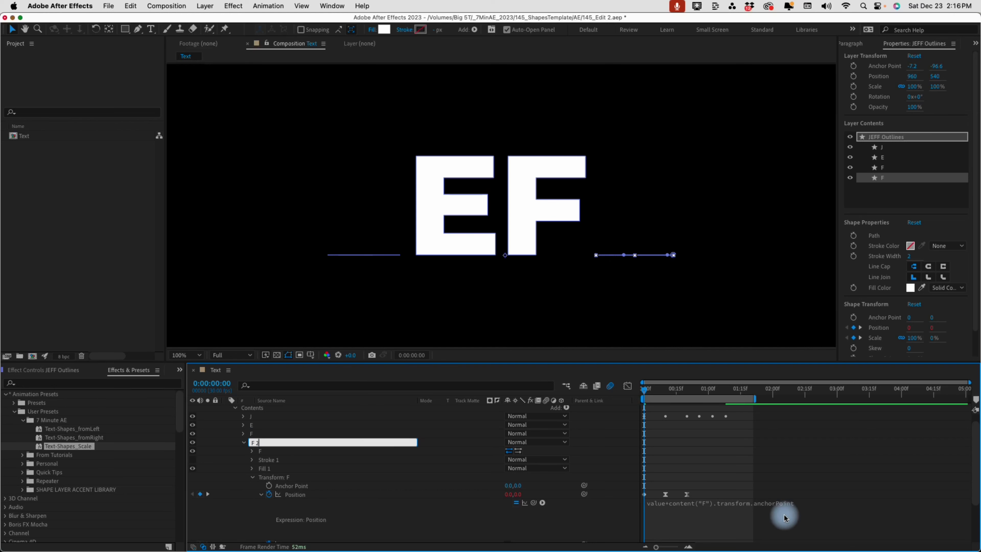
click(718, 509)
click(735, 502)
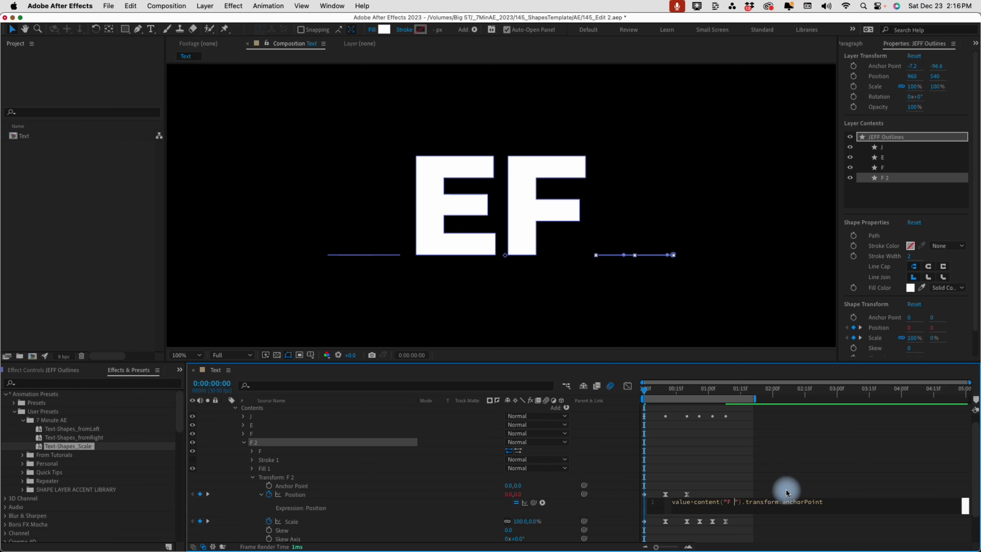
click(641, 385)
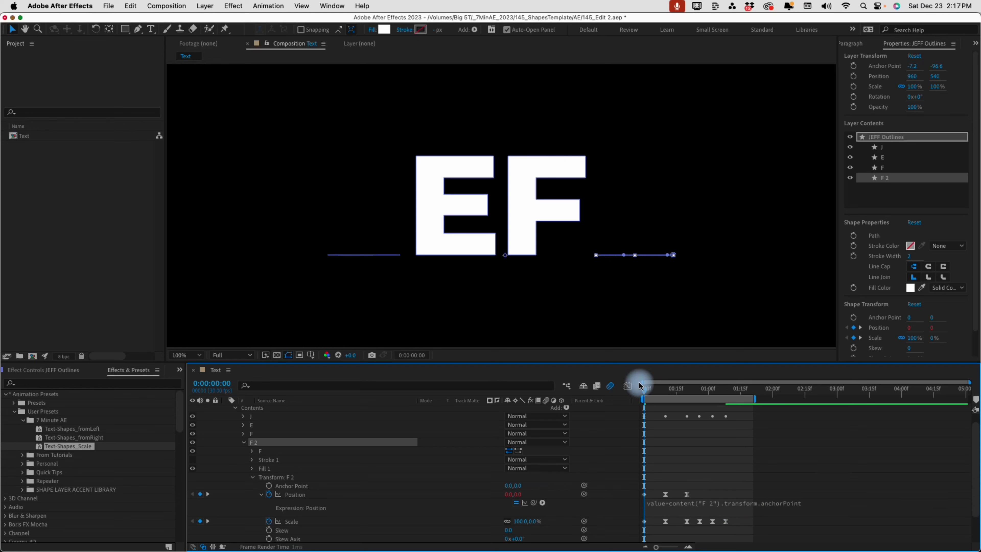
Set the F 2 group's anchor point to 206, 0 while viewing frame 0:00:01:13, and preview the animation from the start.
mouse_move(727, 397)
mouse_down()
mouse_move(736, 395)
mouse_move(699, 397)
mouse_move(737, 398)
mouse_up()
click(291, 486)
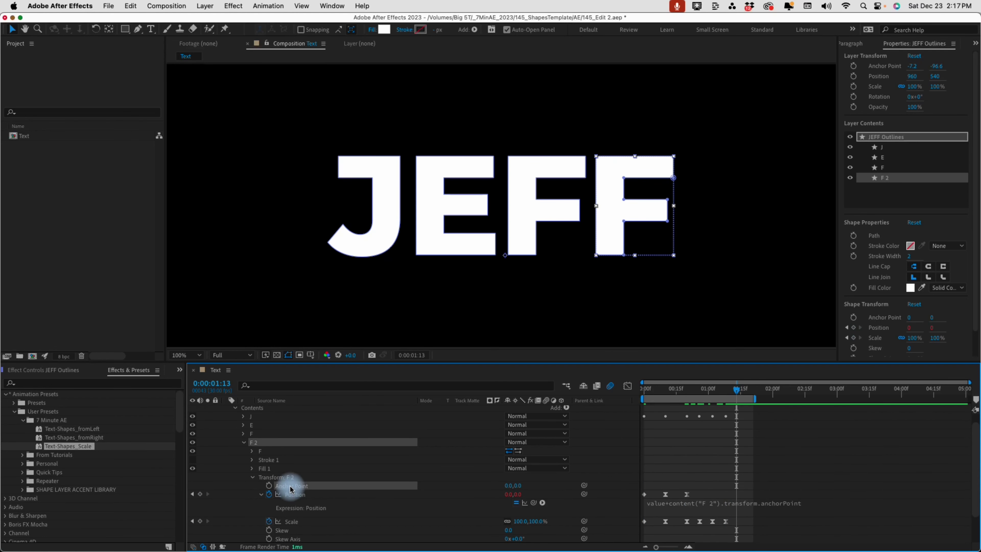
drag(510, 485, 579, 469)
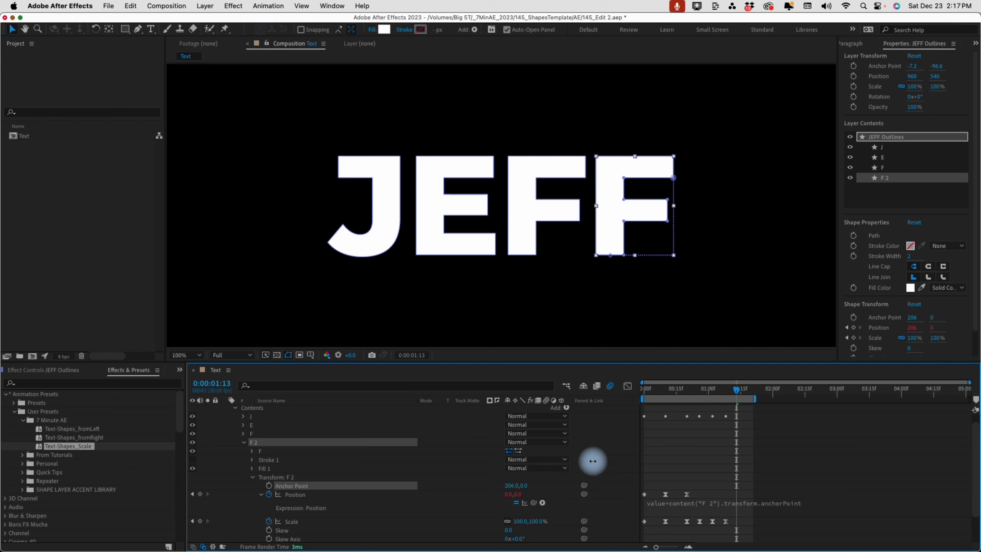
drag(643, 394, 629, 391)
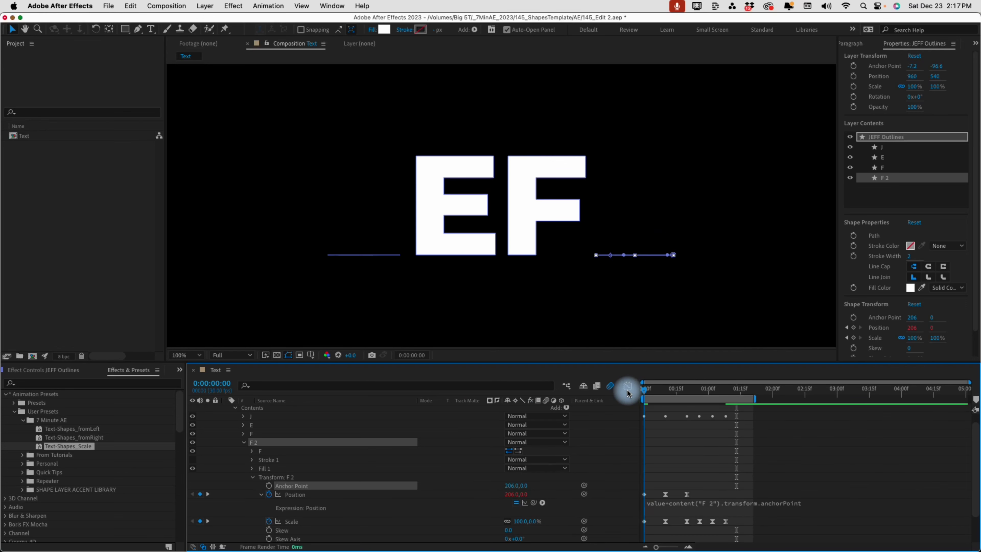
key(space)
key(space)
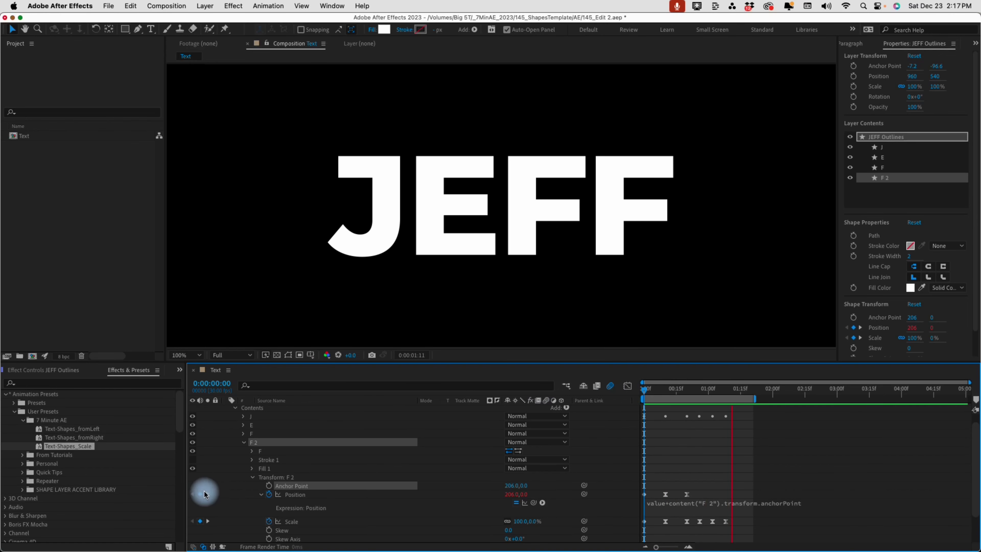
Collapse the F 2 group, expand the E group's transform, and apply the Text-Shapes_fromLeft preset to it at frame 0.
click(244, 443)
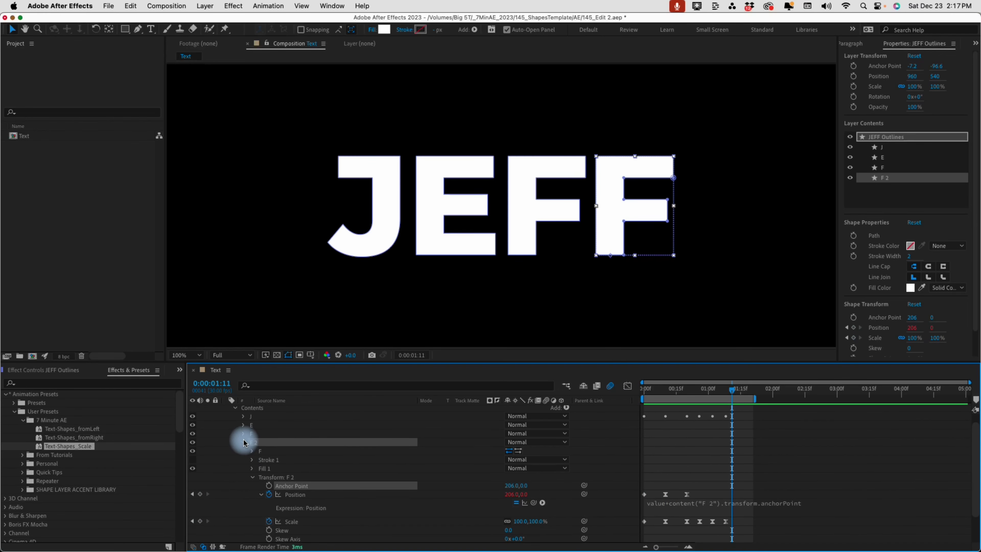
click(244, 443)
click(252, 434)
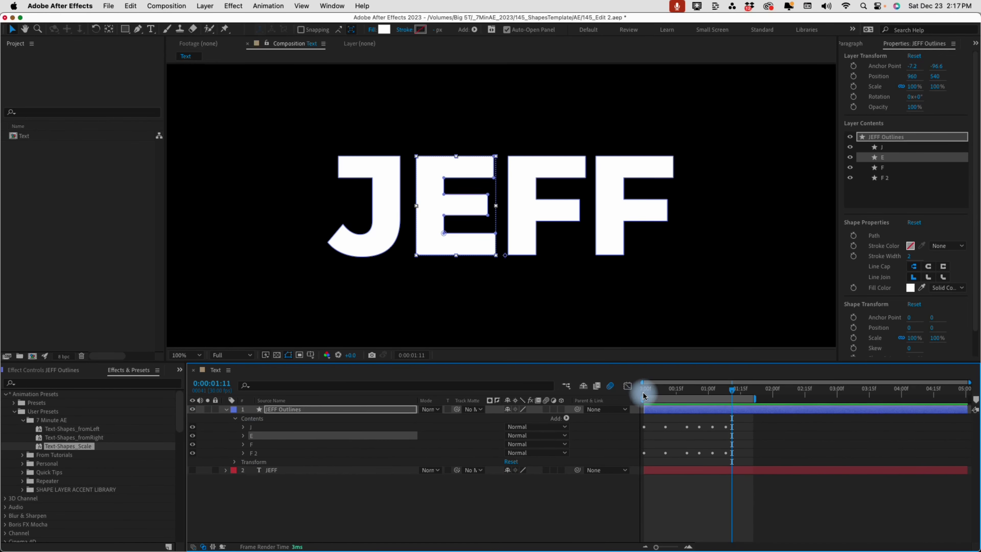
click(643, 395)
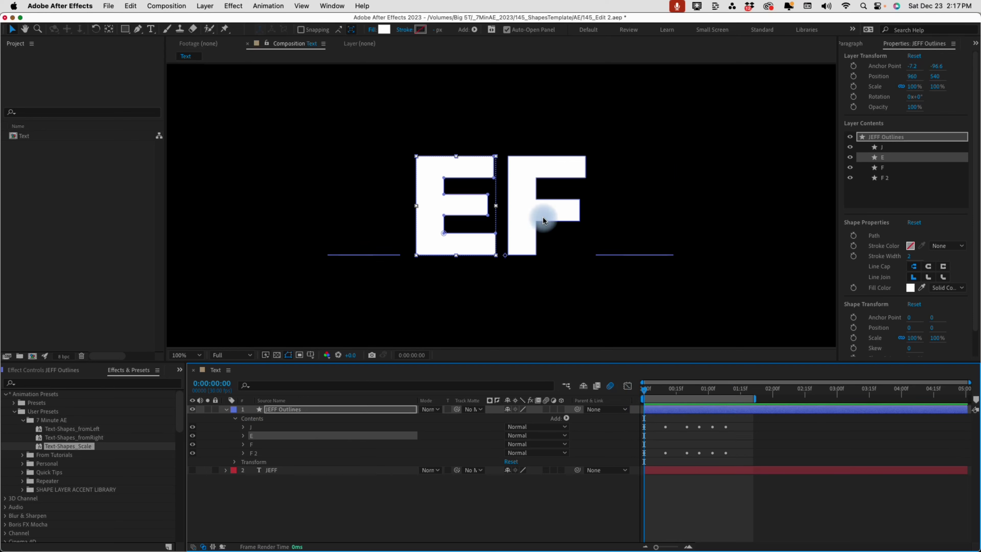
click(242, 436)
click(268, 470)
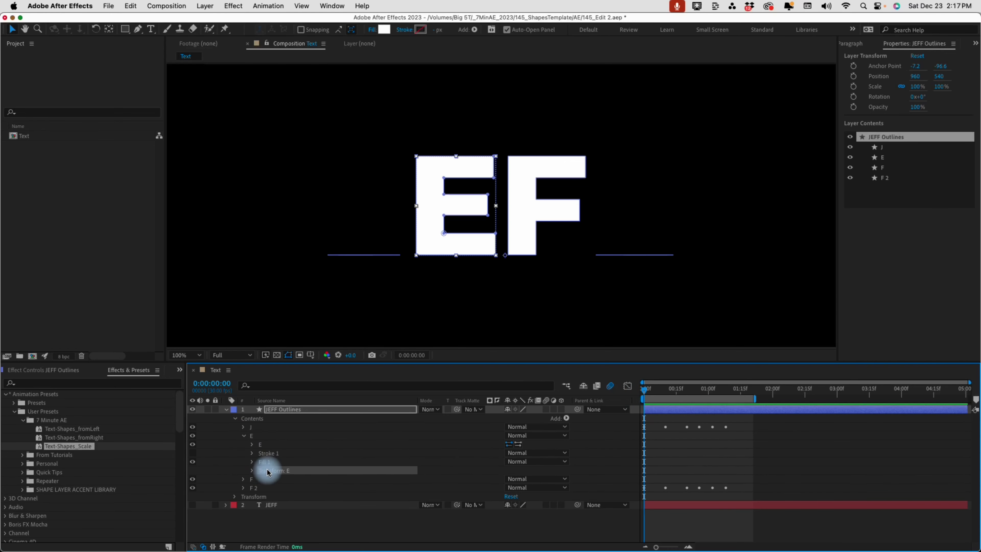
click(82, 429)
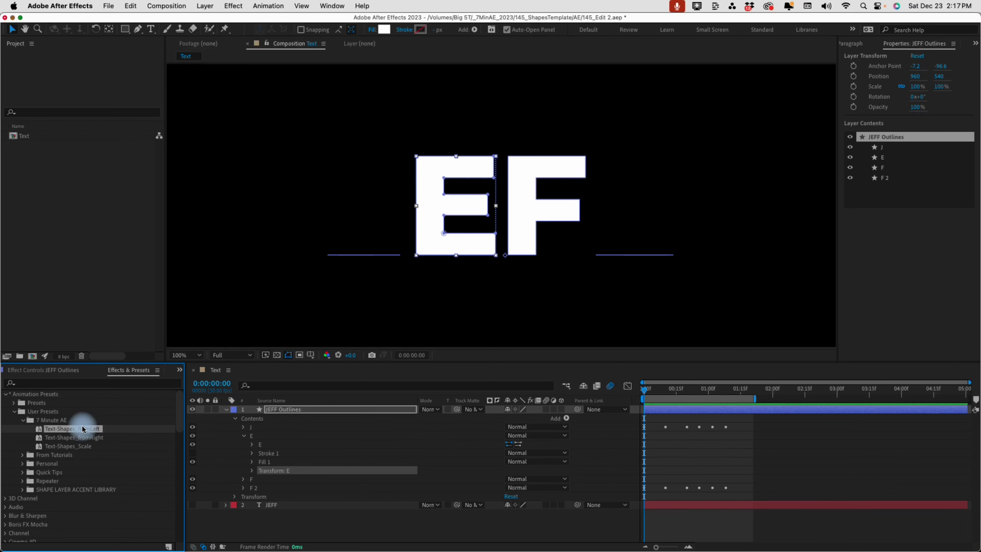
double_click(82, 429)
click(252, 471)
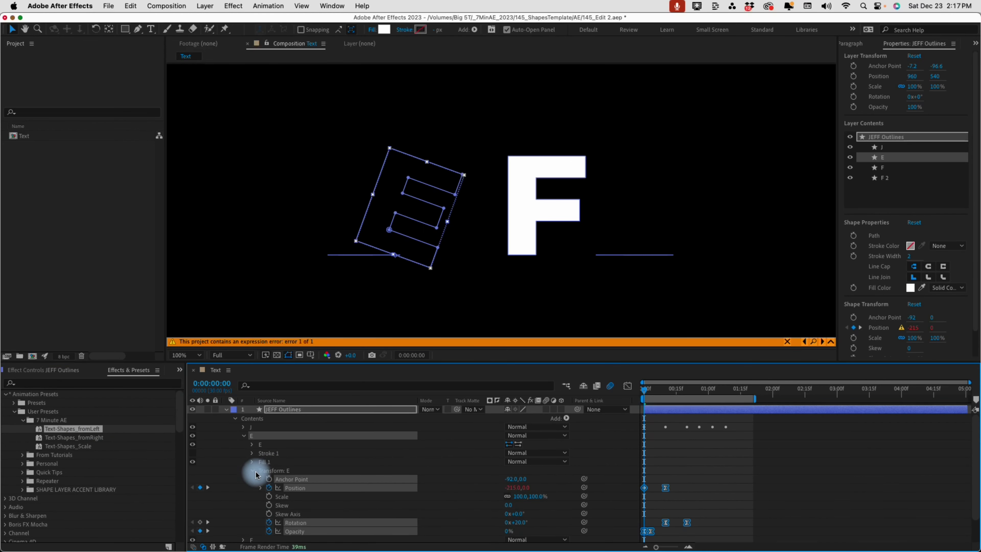
Change the E group's Position expression to value+content("E").transform.anchorPoint.
click(261, 488)
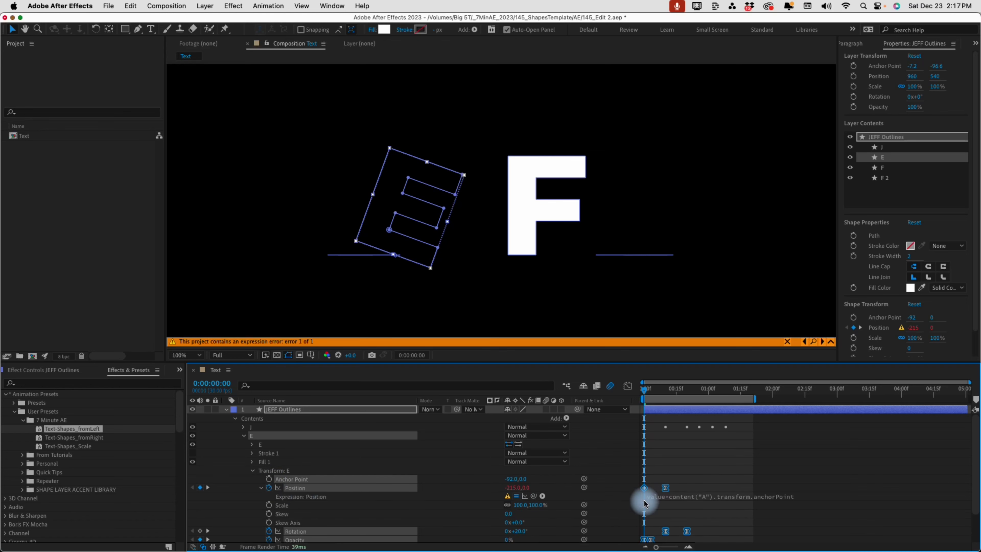
click(653, 496)
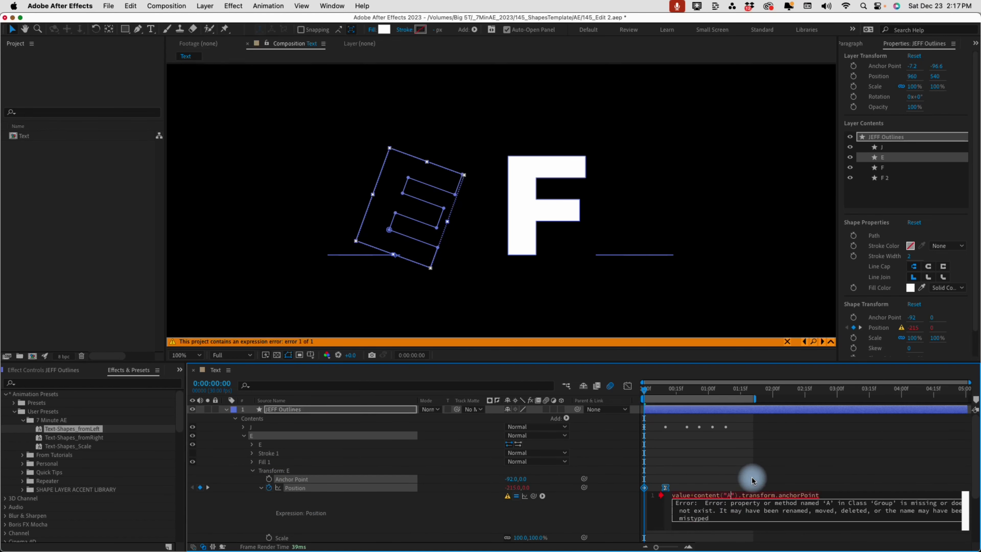
text(E)
click(692, 407)
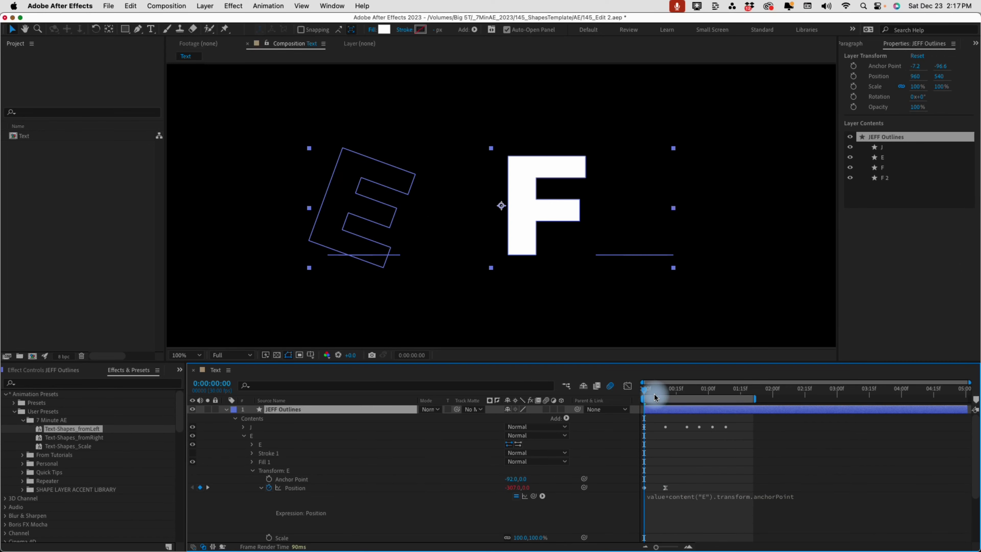
Set the E group's anchor point to -19, 0 while viewing frame 0:00:01:15, and preview the animation from the start.
drag(642, 392, 740, 394)
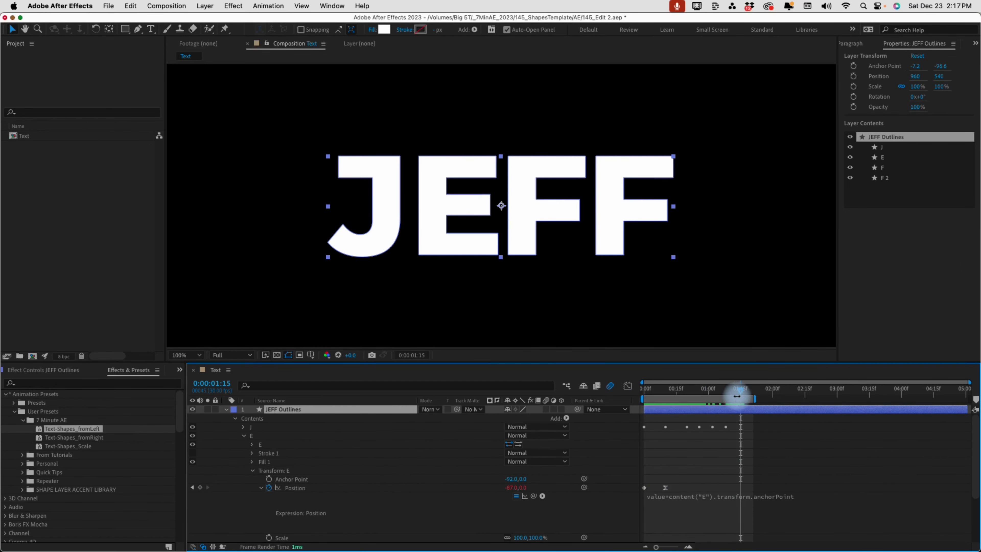
click(293, 481)
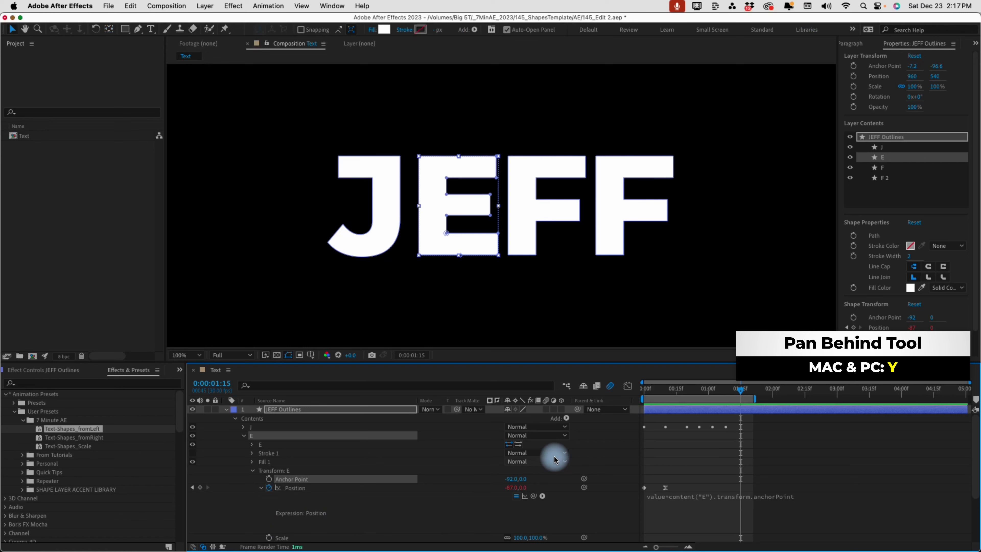
mouse_move(516, 480)
mouse_down()
mouse_move(528, 474)
mouse_move(520, 485)
mouse_move(498, 481)
mouse_move(558, 467)
mouse_move(515, 486)
mouse_move(499, 475)
mouse_up()
key(period)
key(comma)
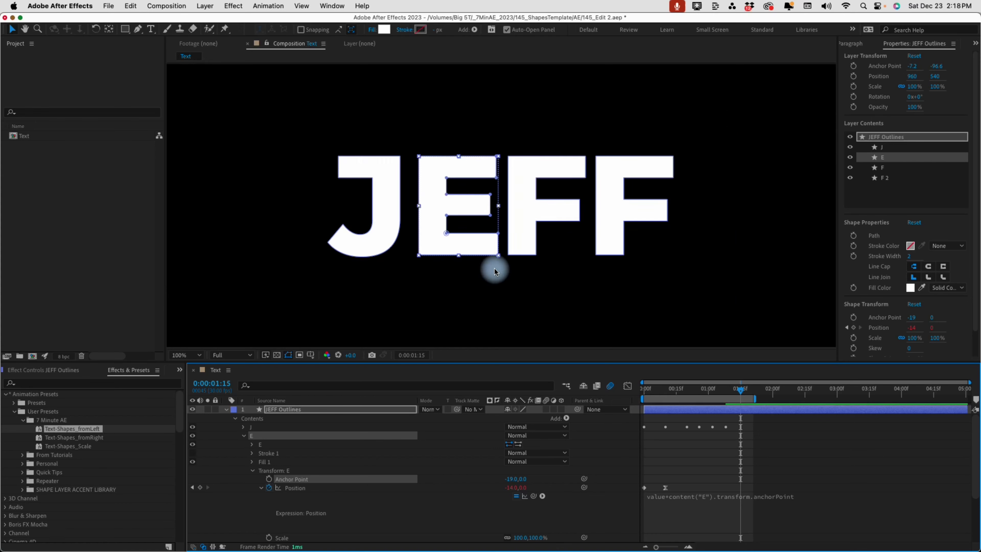
key(comma)
click(644, 388)
key(space)
key(space)
key(space)
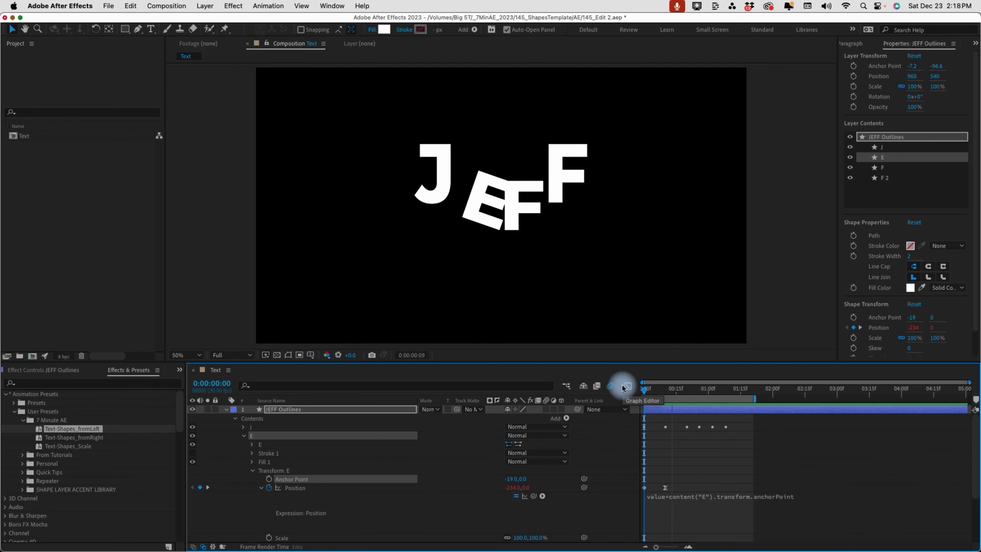
key(space)
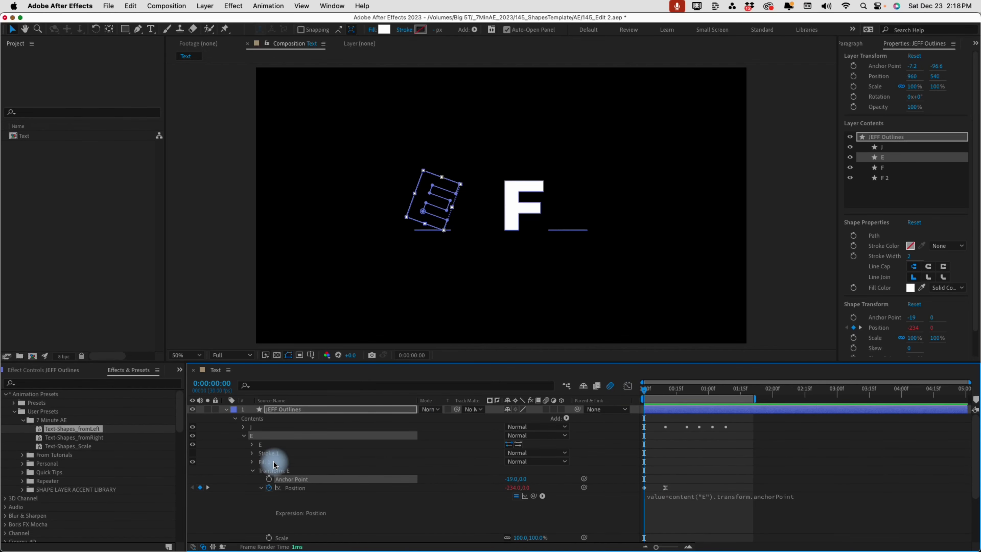
Collapse the E group, expand the first F group's transform, and apply the Text-Shapes_fromRight preset to it at frame 0.
click(243, 436)
click(244, 445)
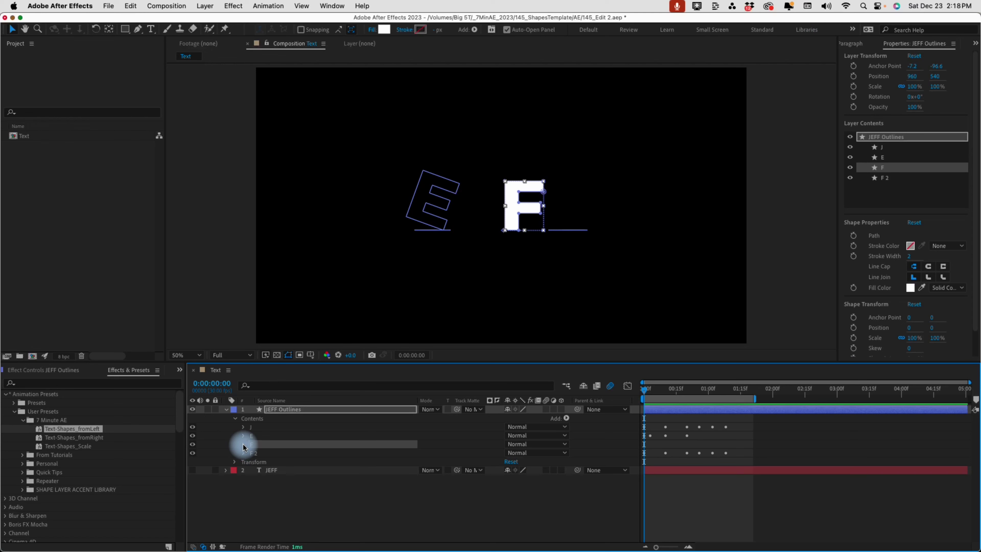
click(243, 444)
click(271, 480)
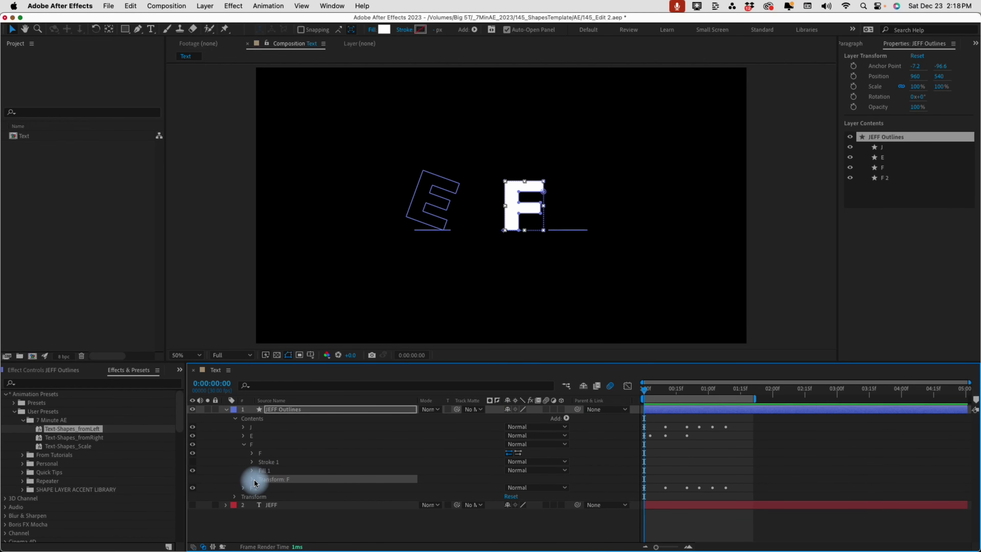
click(254, 481)
click(77, 437)
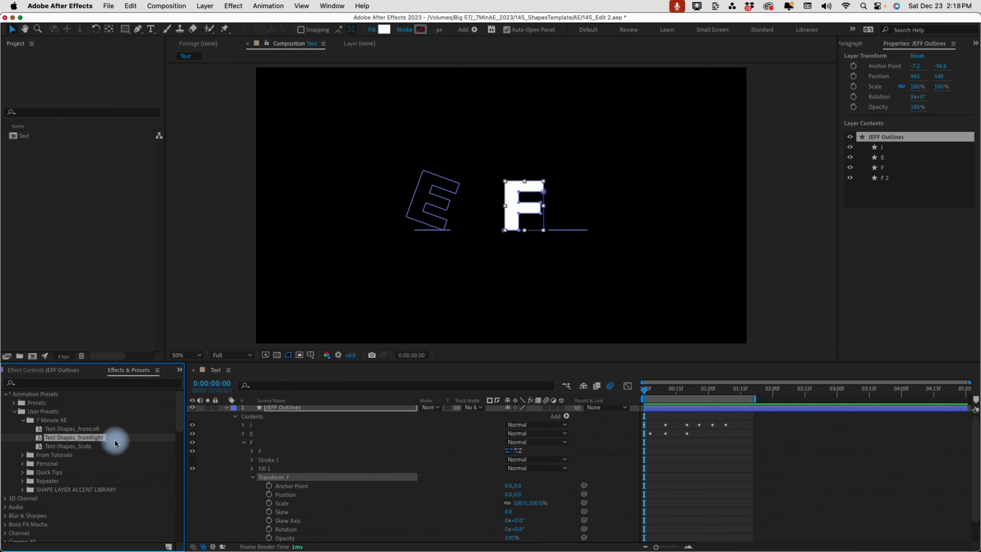
double_click(94, 441)
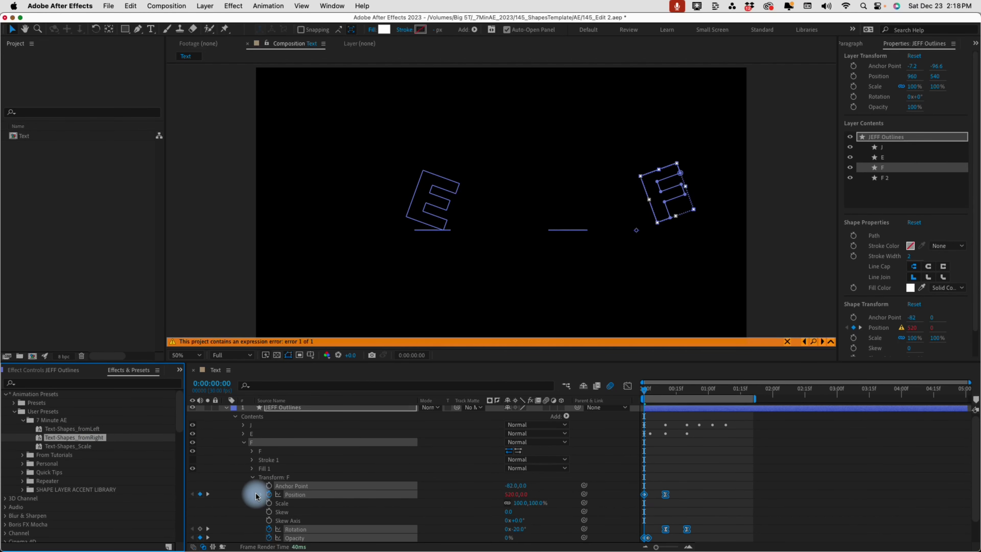
Change the first F group's Position expression to value+content("F").transform.anchorPoint.
click(264, 494)
click(739, 502)
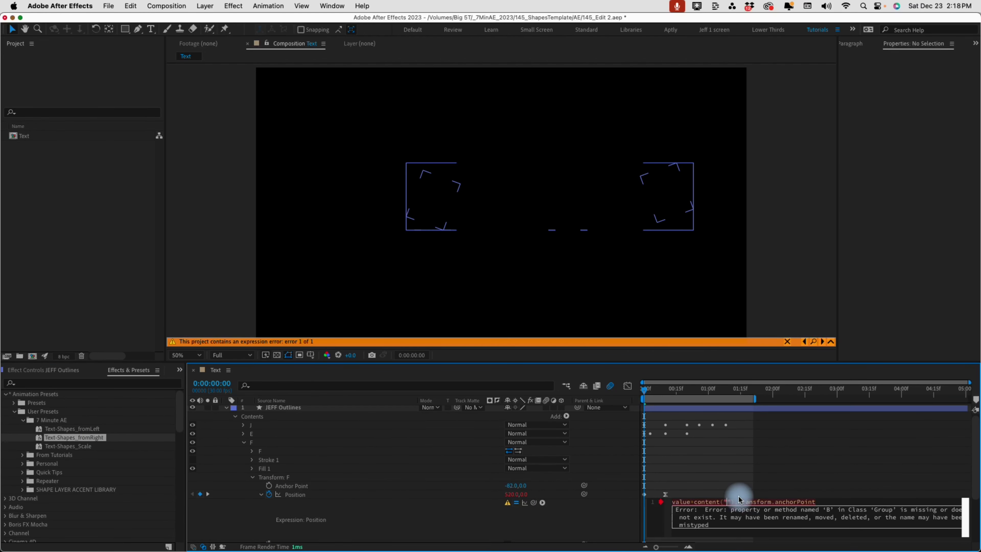
text(F)
click(733, 424)
Set the first F group's anchor point to 6, 0, at the letter's lower-left corner, while viewing frame 0:00:01:05.
mouse_move(701, 388)
mouse_down()
mouse_move(653, 385)
mouse_move(717, 391)
mouse_up()
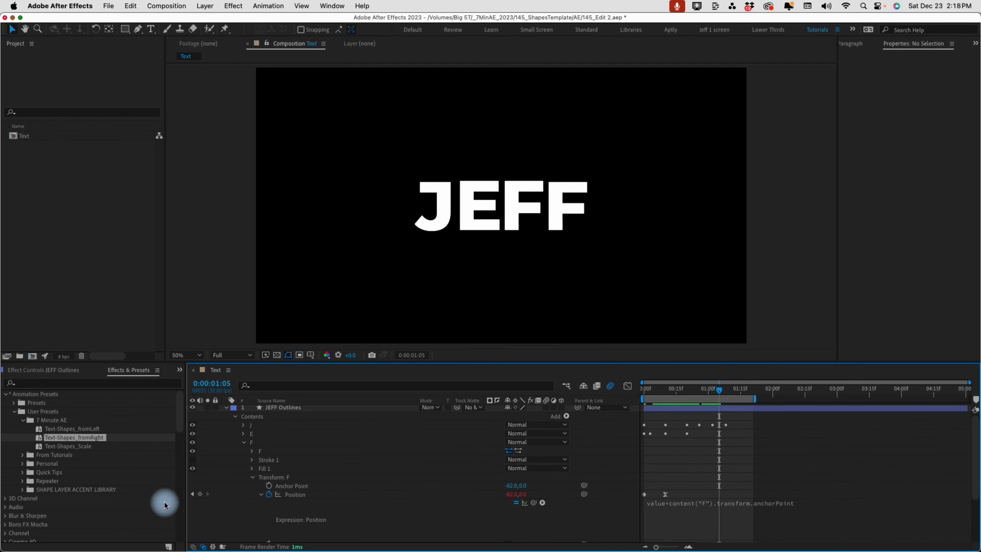
key(slash)
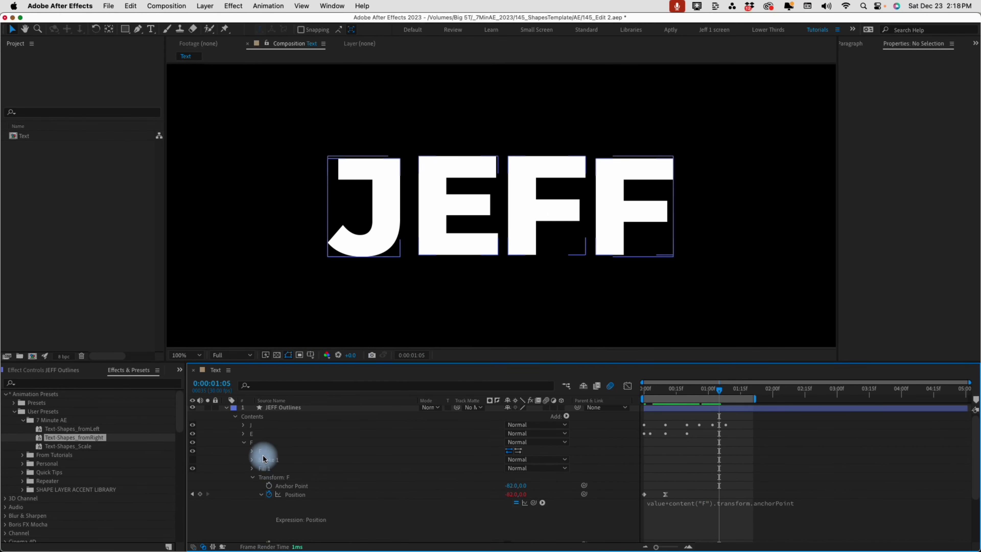
click(251, 442)
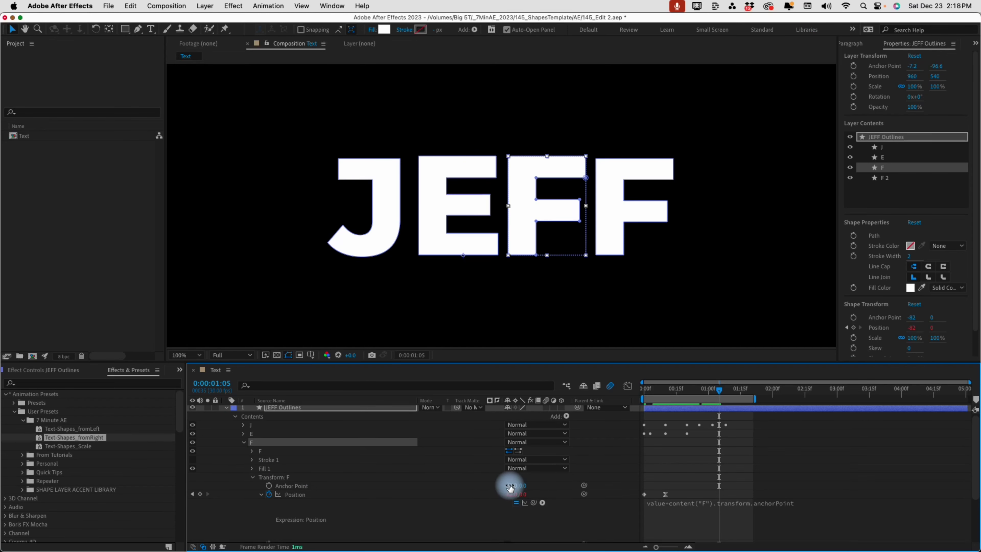
mouse_move(510, 487)
mouse_down()
mouse_move(495, 478)
mouse_move(521, 476)
mouse_up()
key(period)
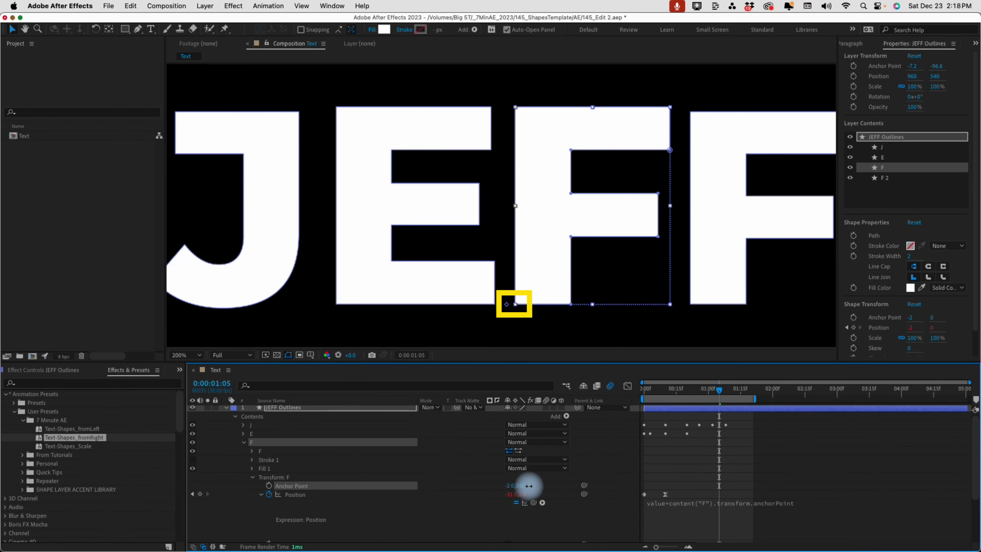
Reveal all keyframed properties of the outlines layer, fit the composition in the viewer, and preview the animation from the start.
click(329, 406)
key(u)
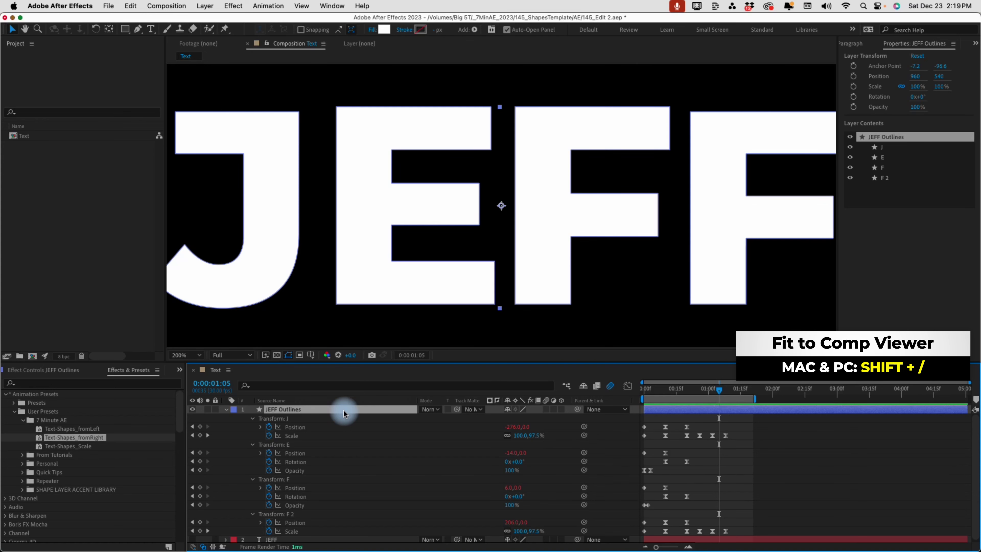
key(shift+slash)
key(Home)
key(space)
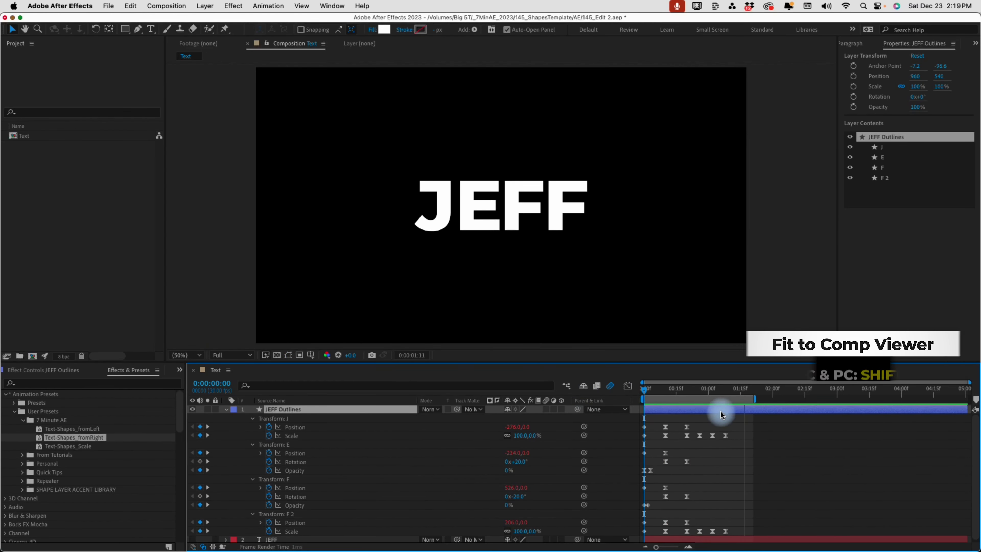
key(space)
Stagger the letters by moving J's keyframes about 6 frames later, F's about 11 and F 2's about 5, and preview the animation.
drag(740, 426, 675, 438)
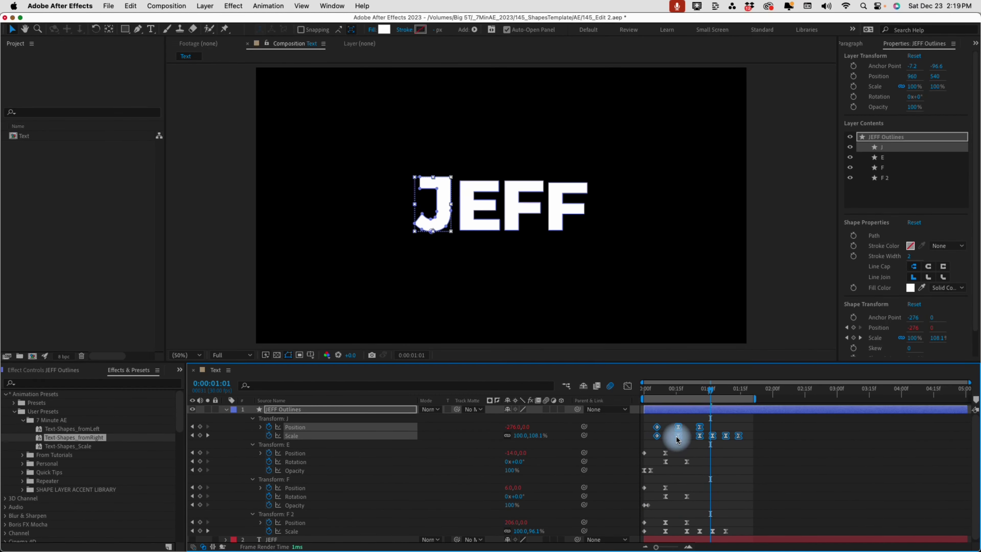
drag(708, 480, 667, 490)
drag(740, 518, 678, 522)
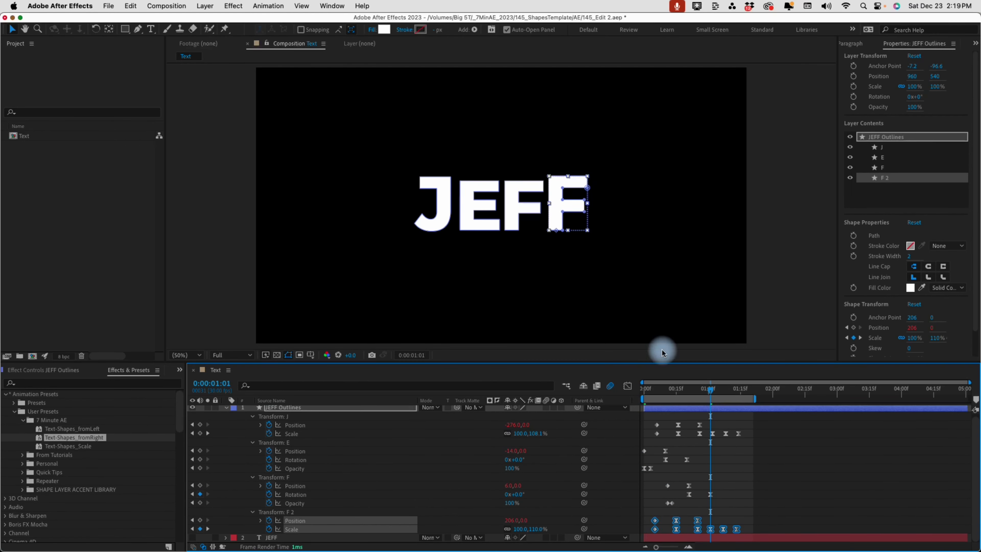
key(space)
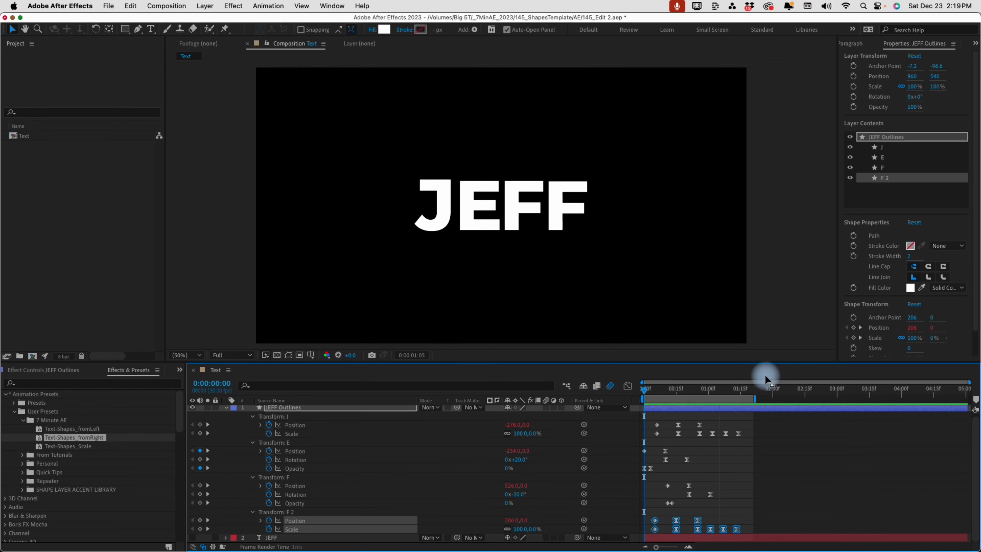
Collapse the animated outlines shape layer and delete it from the composition.
click(274, 402)
click(276, 407)
click(227, 408)
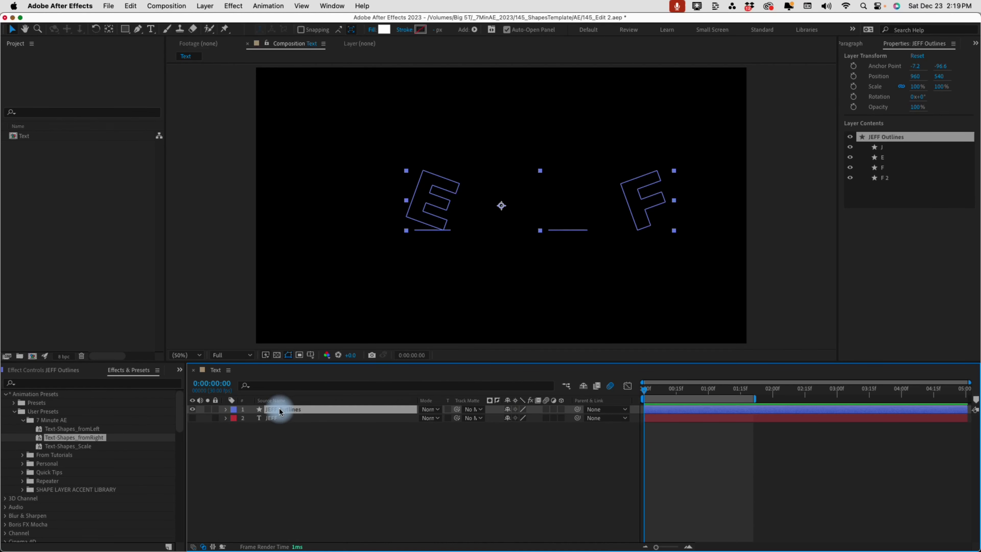
key(Delete)
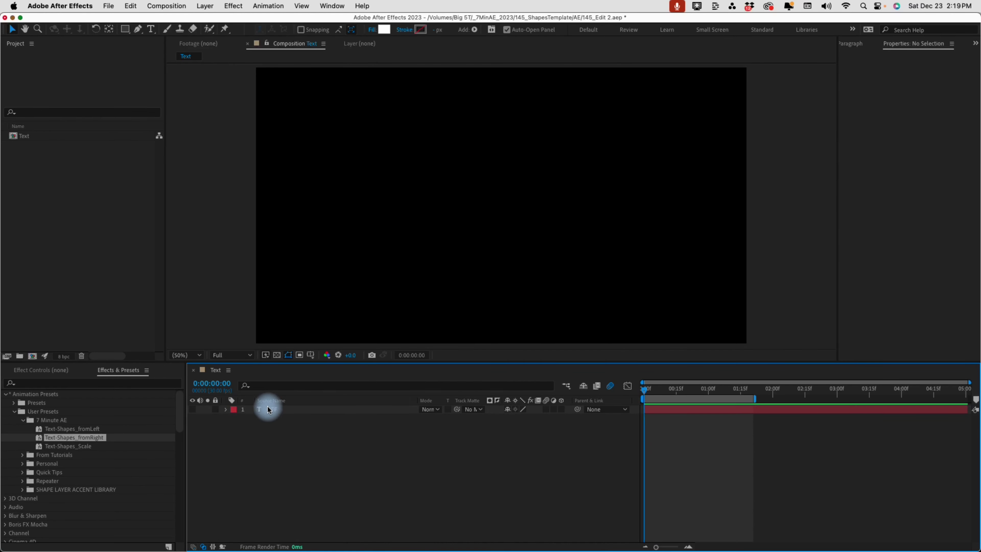
Make the original text layer visible and change its text to ANIMATE.
click(194, 409)
double_click(261, 410)
text(ANIMATE)
click(298, 413)
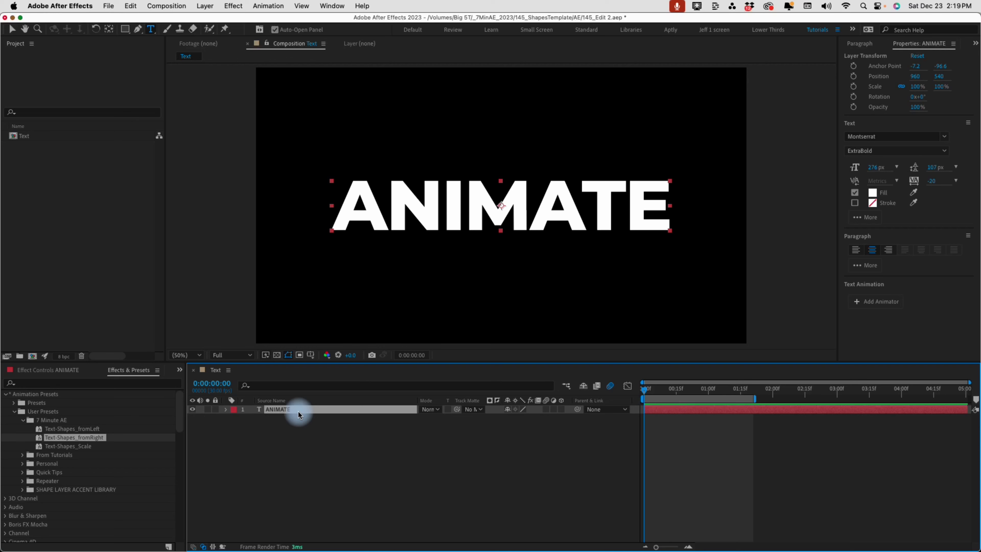
Create shapes from the ANIMATE text layer, expand the new outlines layer's contents, and select the N group.
right_click(298, 410)
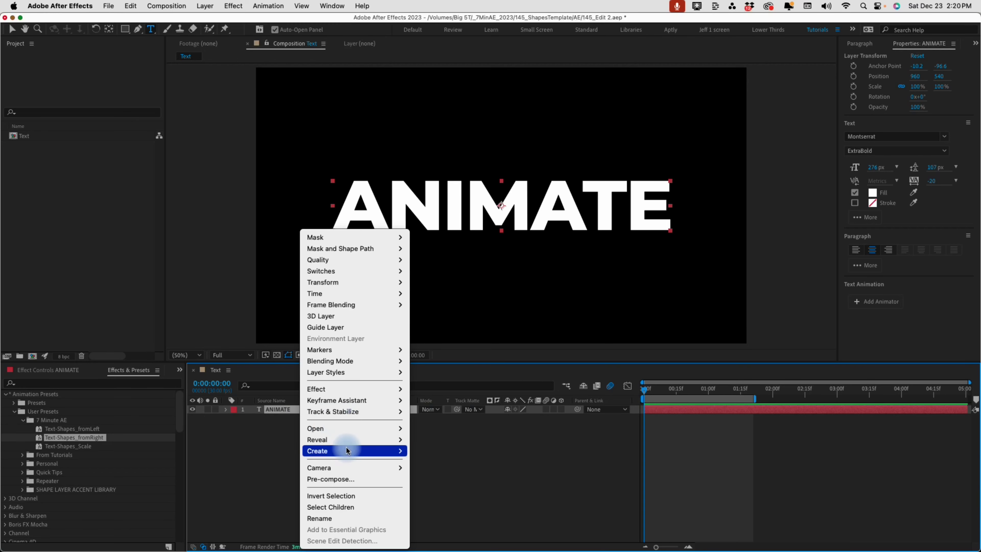
mouse_move(347, 451)
click(459, 463)
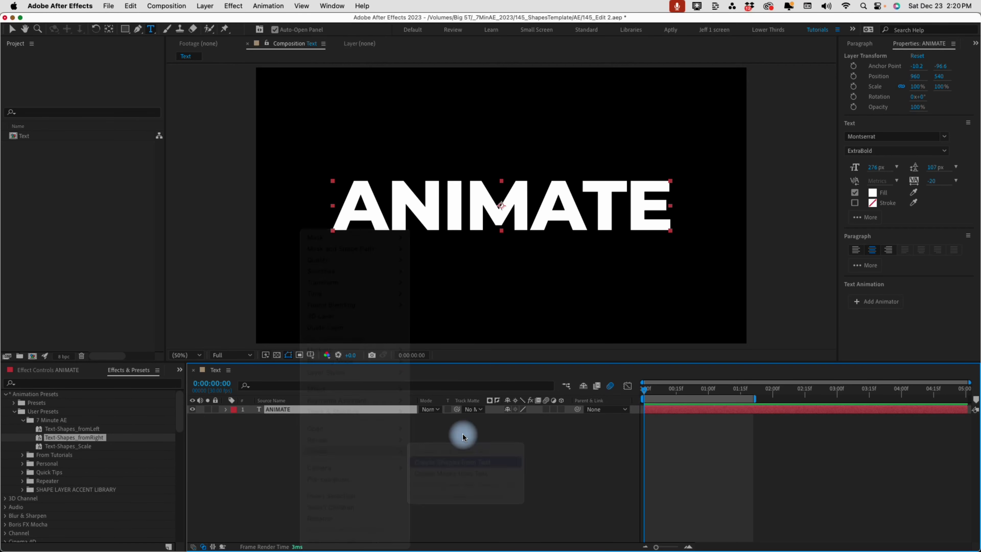
click(227, 410)
click(235, 419)
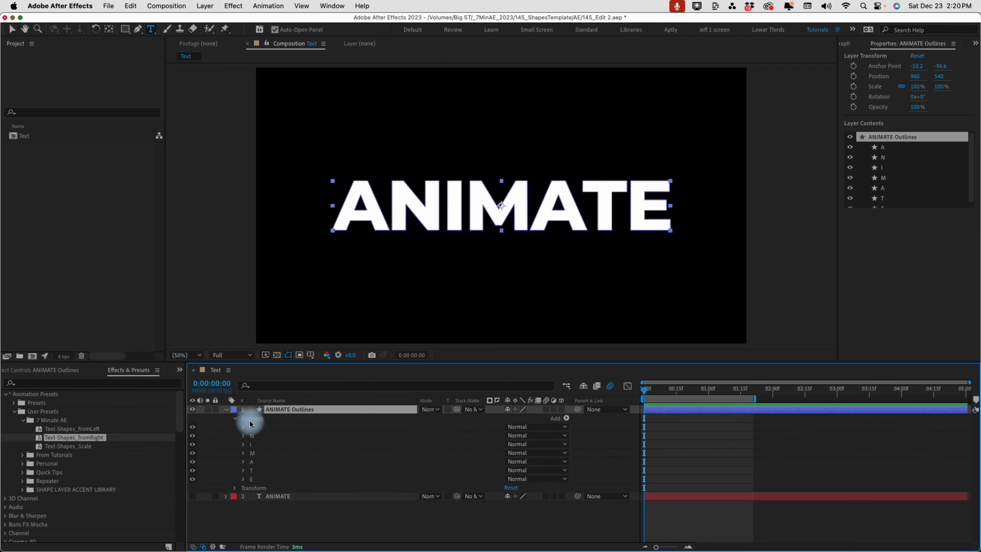
click(258, 427)
click(257, 435)
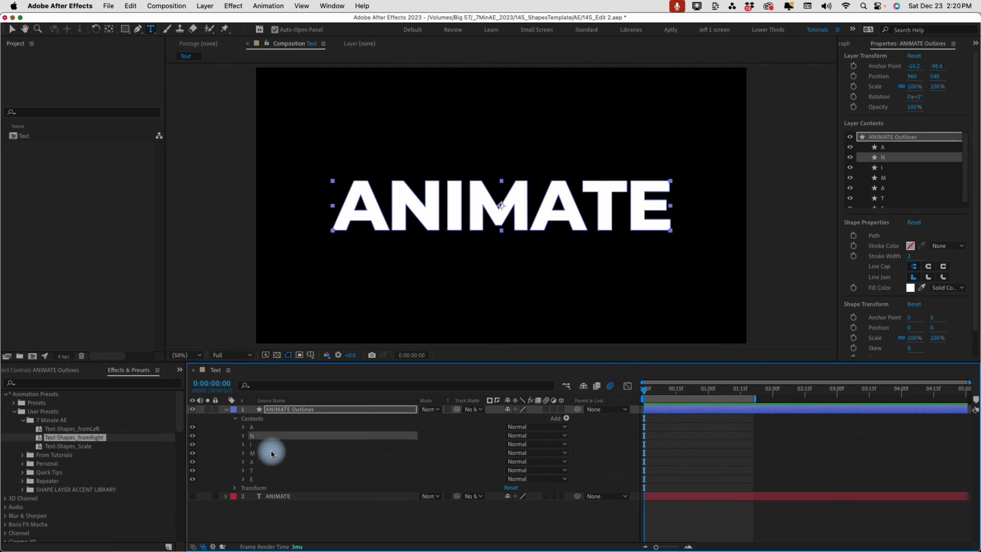
Rename the second A group in the ANIMATE Outlines layer to A2.
click(258, 462)
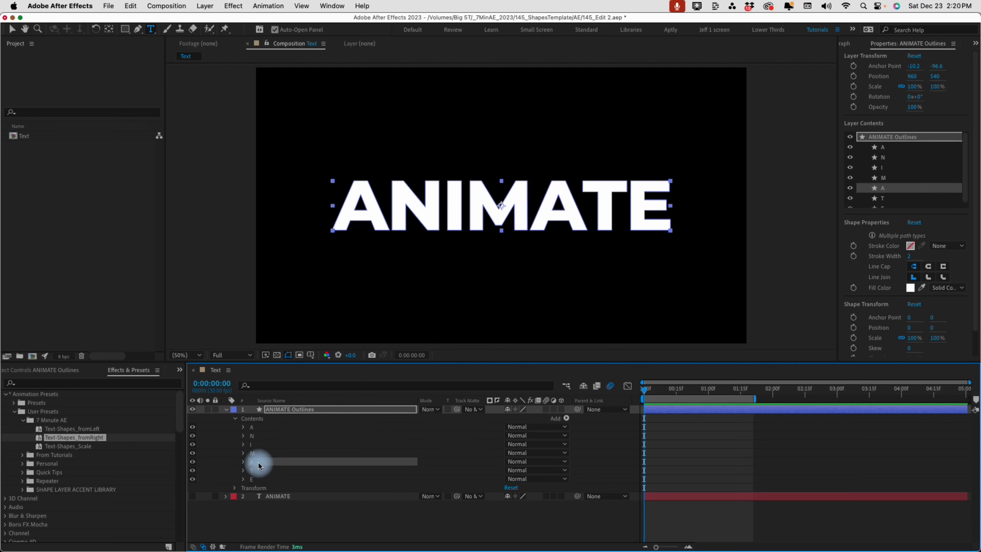
key(Return)
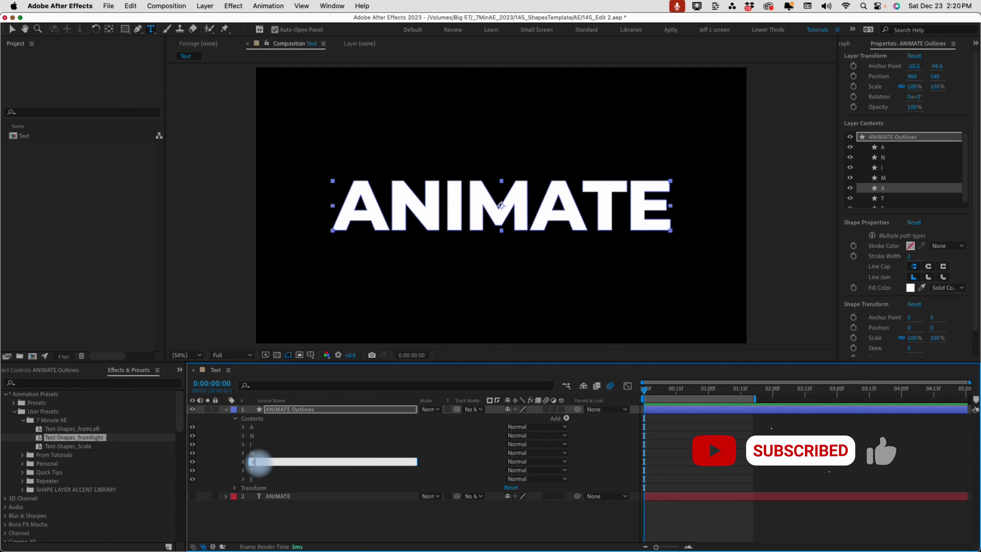
text(A2)
key(Return)
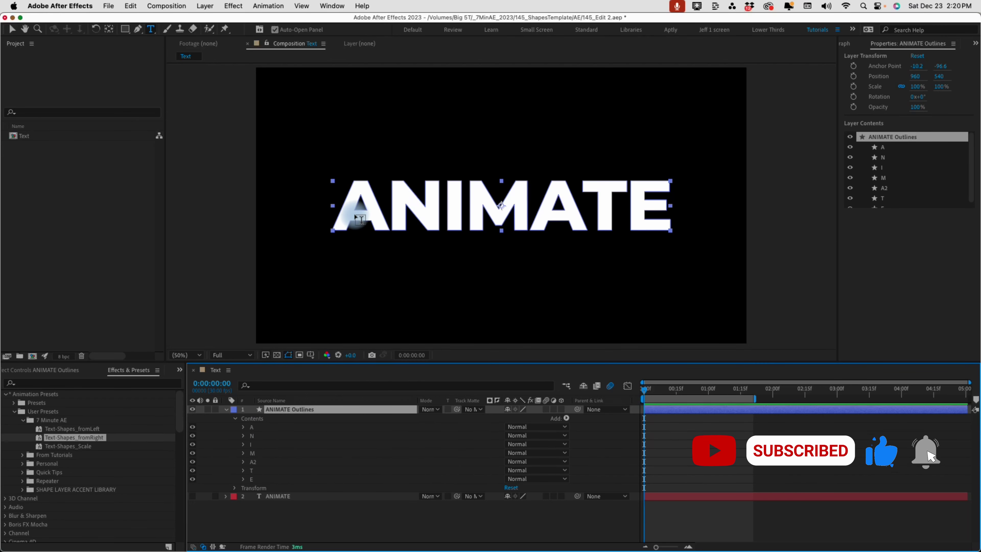
Apply the Text-Shapes_fromLeft preset to the first A, N and M groups.
key(v)
click(362, 193)
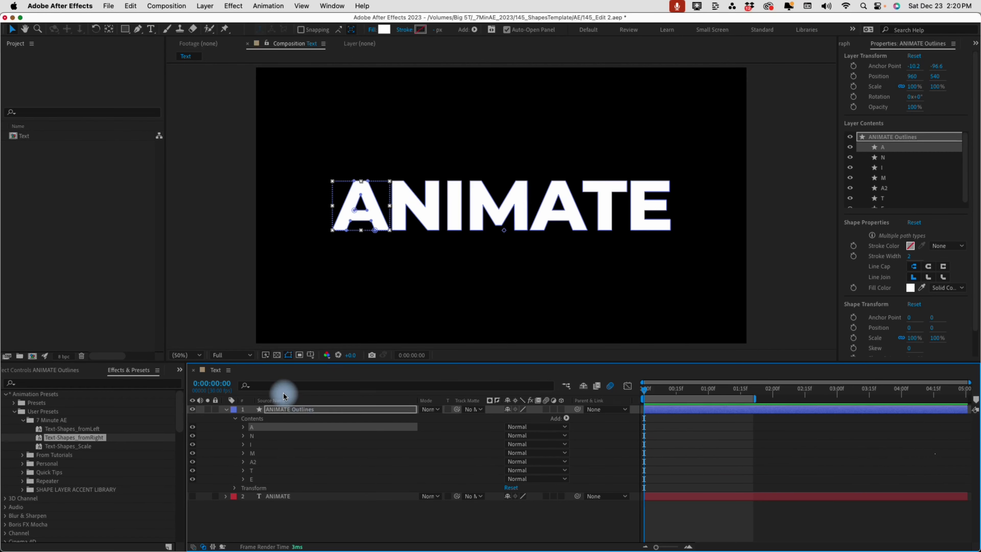
click(253, 437)
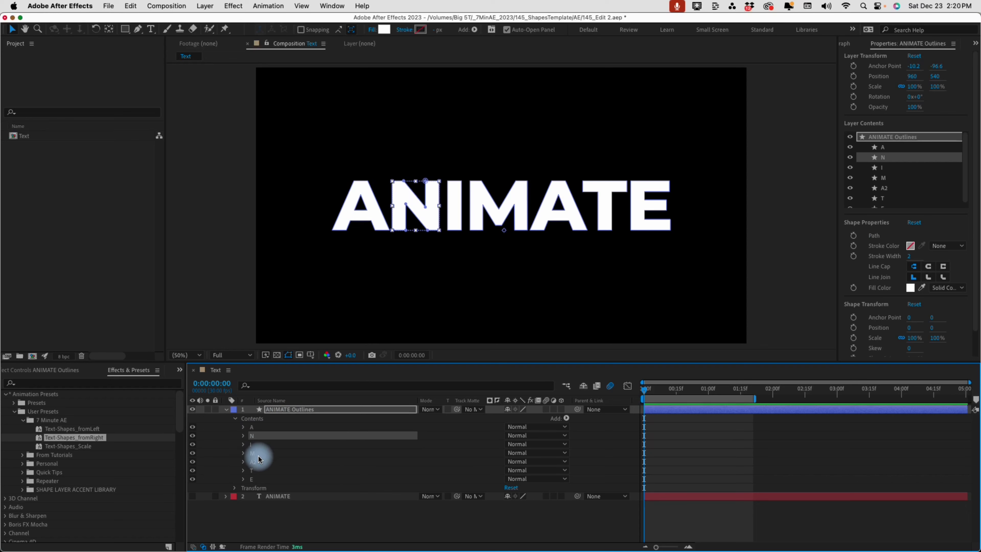
super+click(255, 453)
super+click(256, 428)
double_click(83, 429)
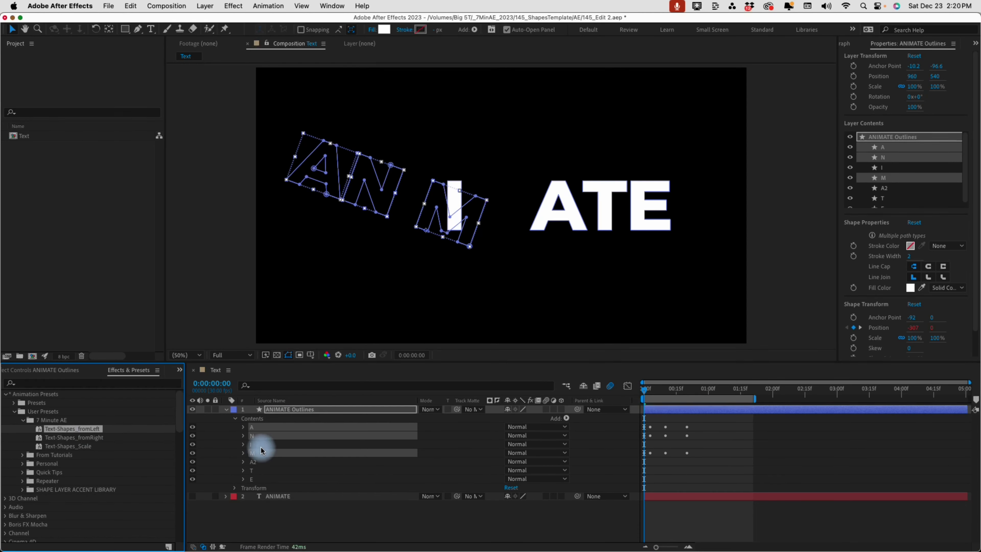
Apply the Text-Shapes_Scale preset to the I and T groups.
click(257, 470)
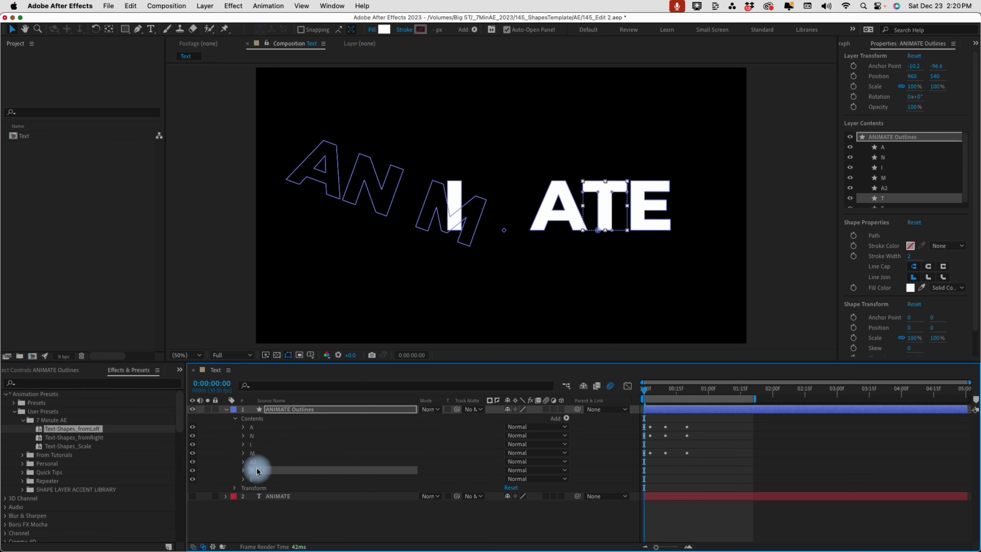
super+click(256, 447)
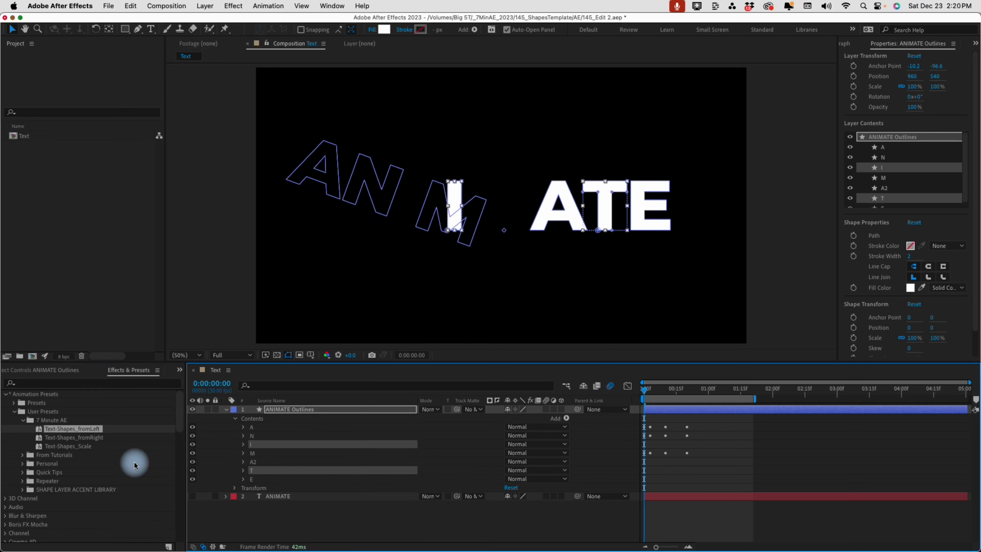
double_click(90, 447)
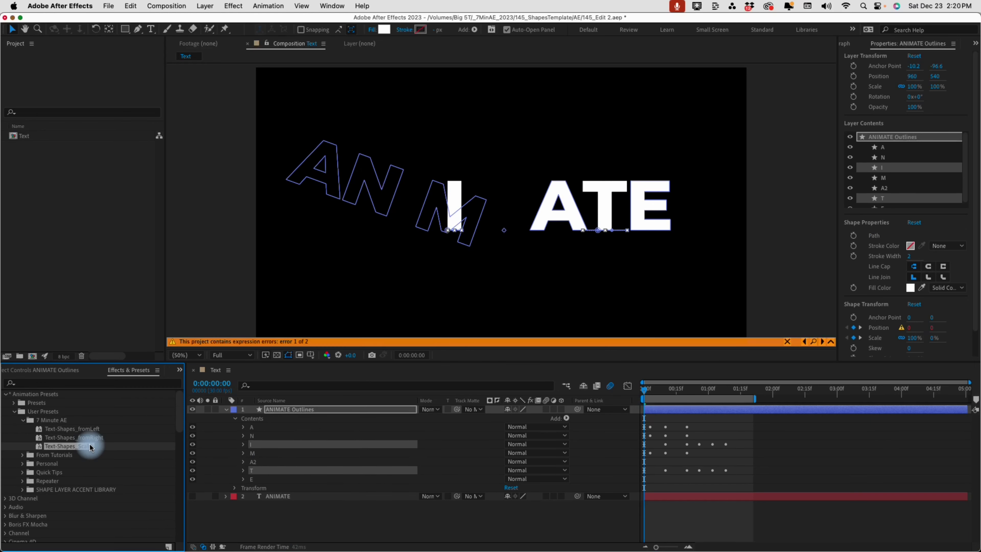
Apply the Text-Shapes_fromRight preset to the A2 and E groups.
click(258, 463)
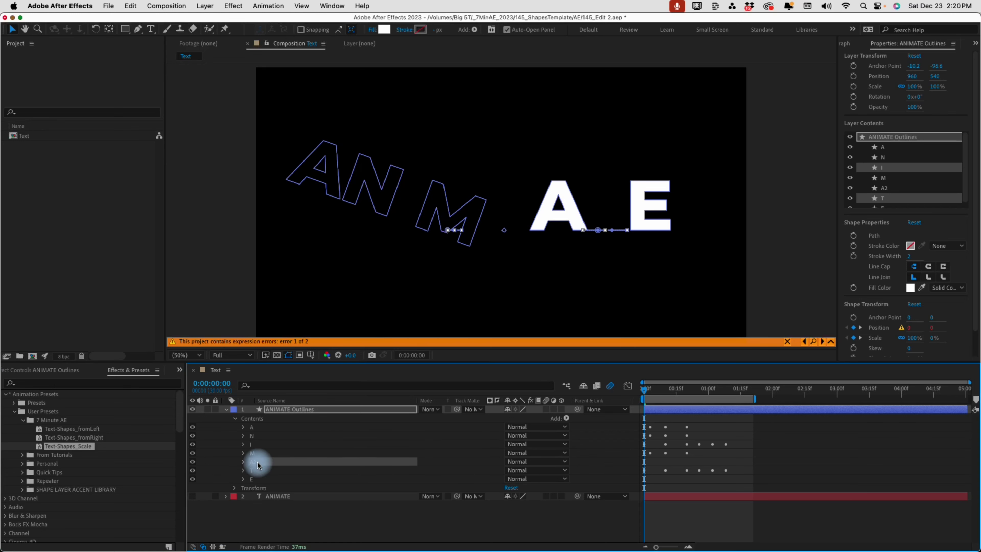
super+click(254, 479)
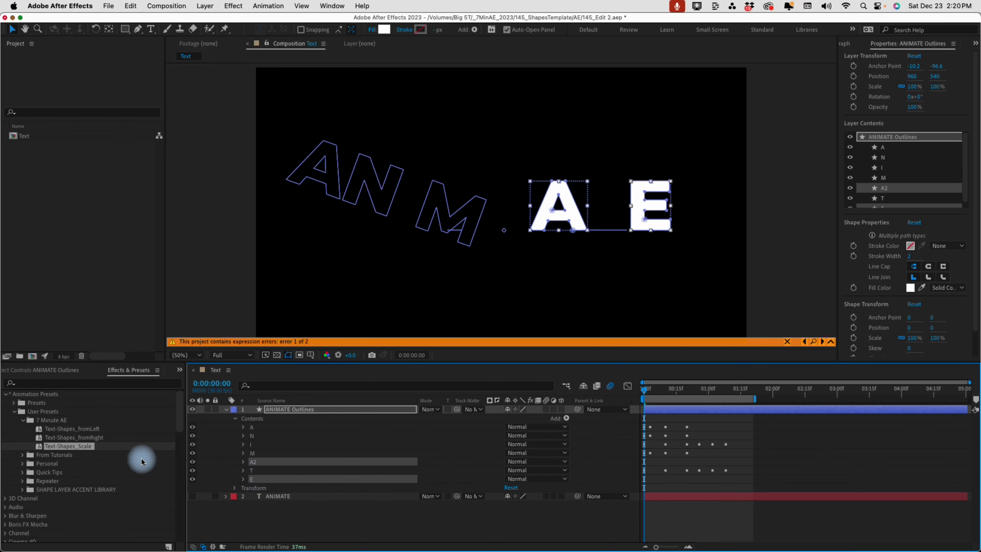
double_click(96, 438)
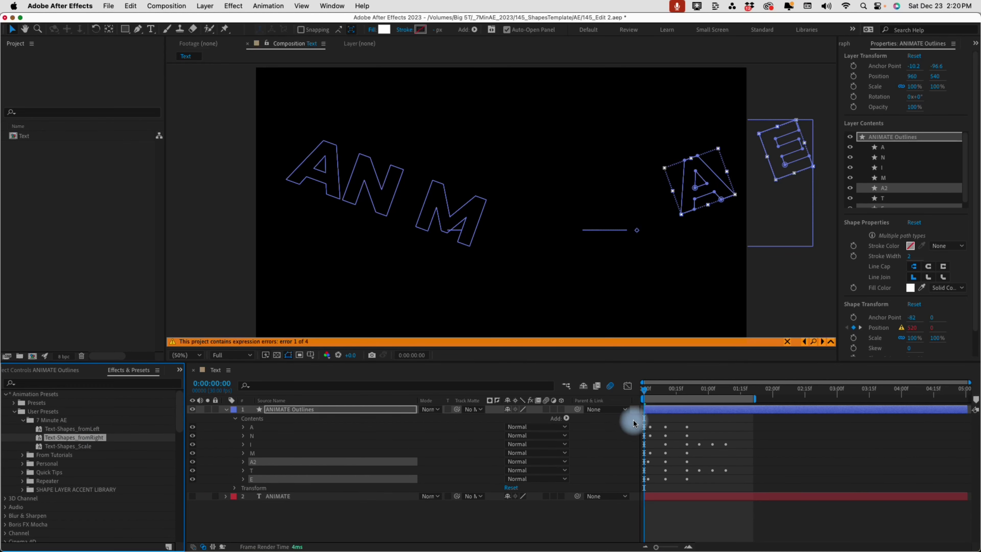
Reveal the outlines layer's expressions and make the N and I position expressions reference content("N") and content("I").
click(652, 408)
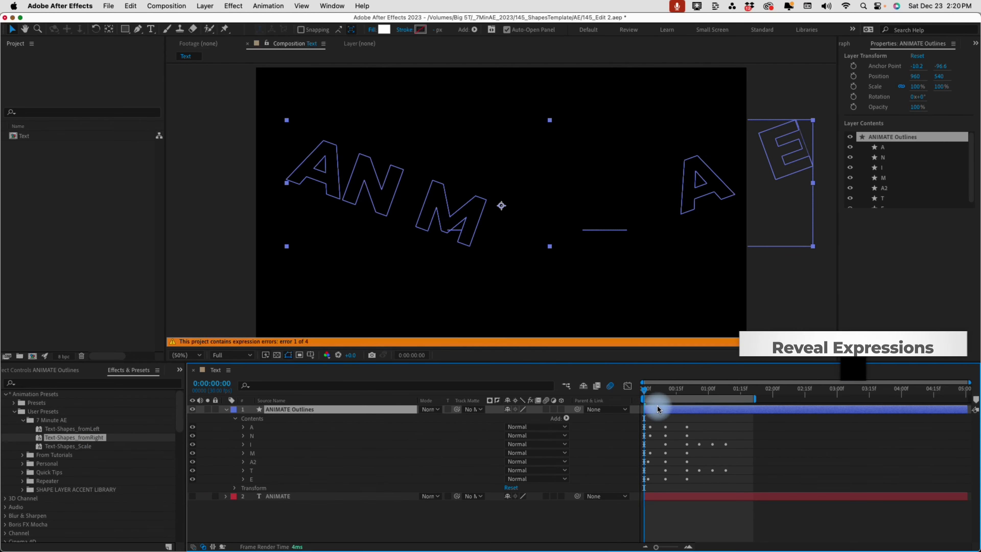
key(e)
key(e)
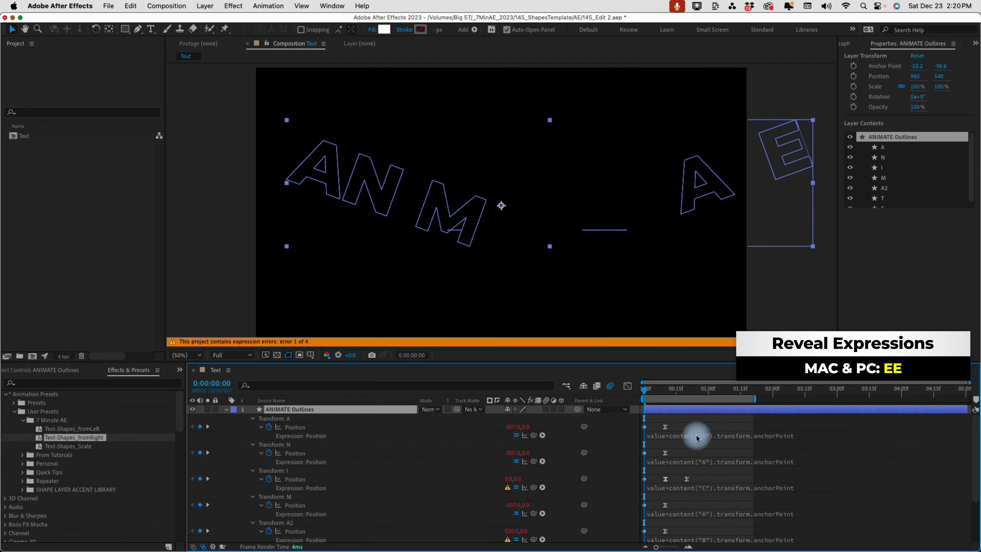
click(711, 463)
key(BackSpace)
text(N)
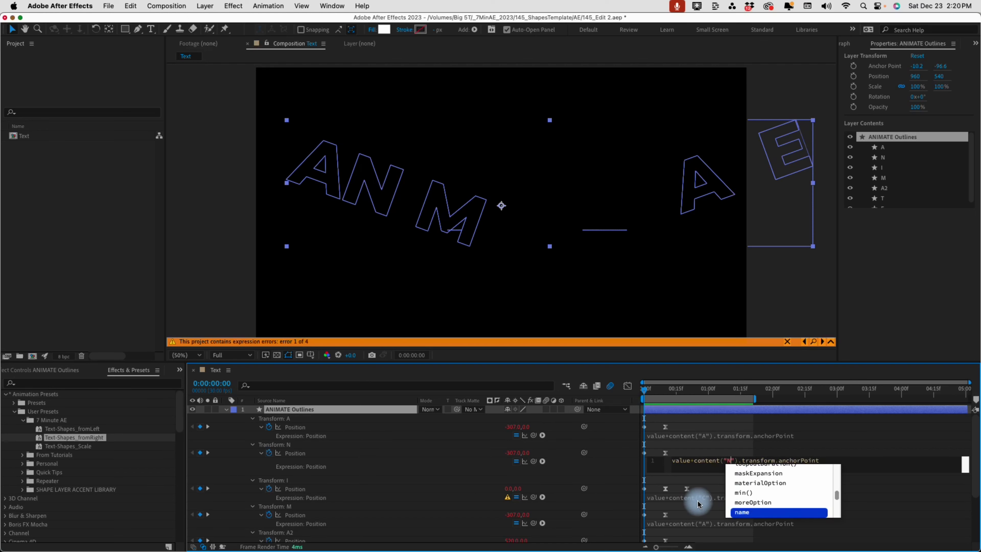
click(699, 504)
click(705, 498)
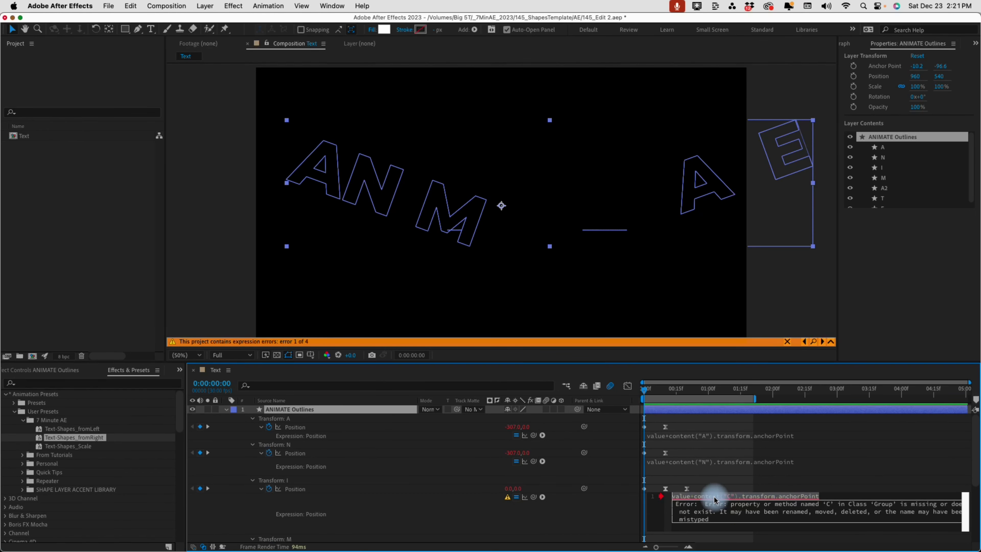
key(BackSpace)
text(I)
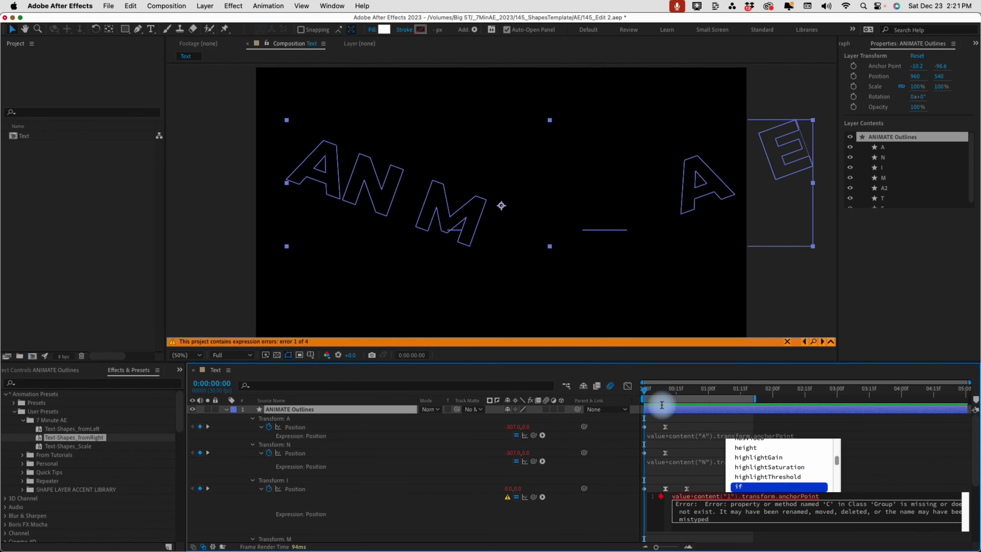
click(657, 409)
Change the position expressions of the M and A2 groups to reference content("M") and content("A2").
scroll(714, 423, down, 5)
click(707, 451)
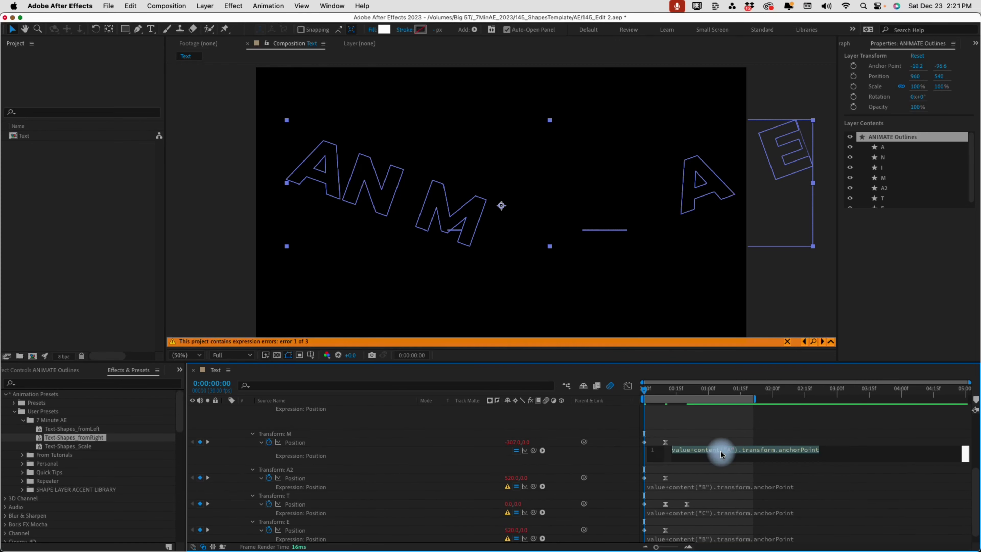
double_click(723, 450)
text(M)
click(708, 488)
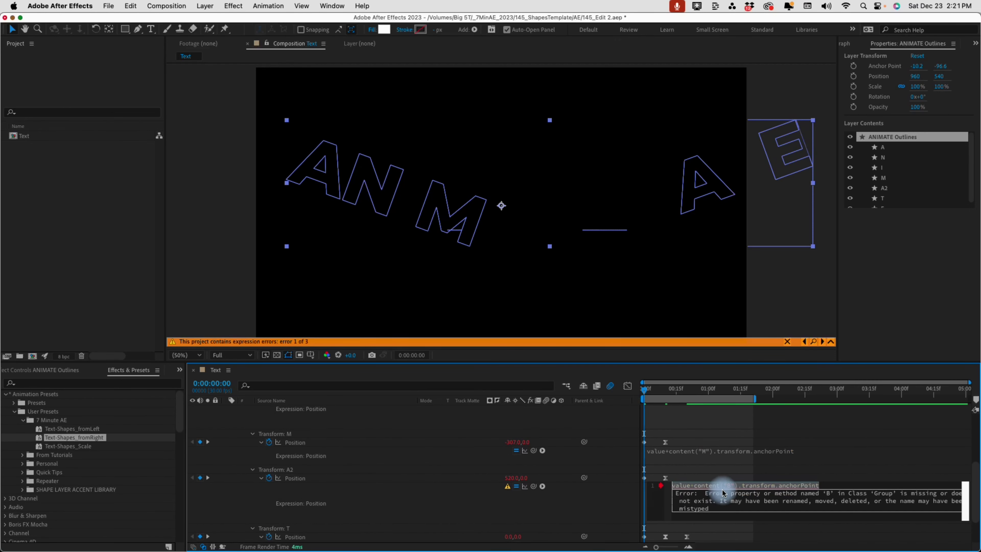
click(730, 486)
text(A2)
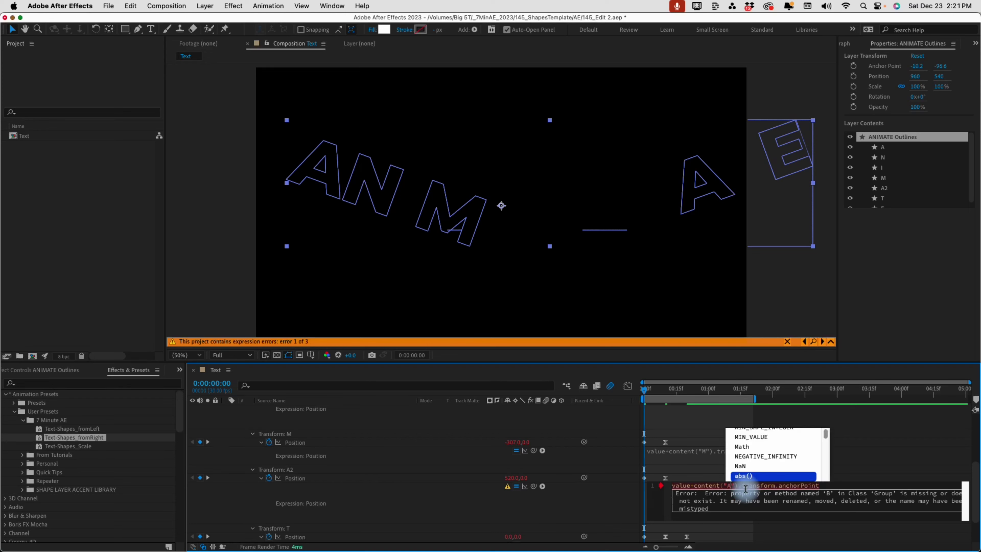
click(701, 480)
Change the position expressions of the T and E groups to reference content("T") and content("E").
scroll(714, 487, down, 2)
click(725, 503)
click(738, 500)
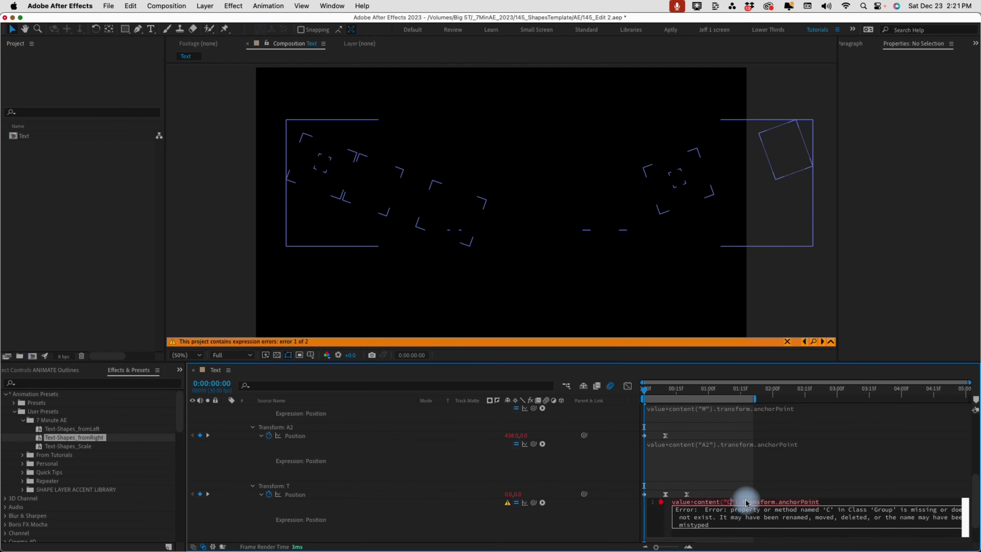
key(BackSpace)
text(T)
click(618, 464)
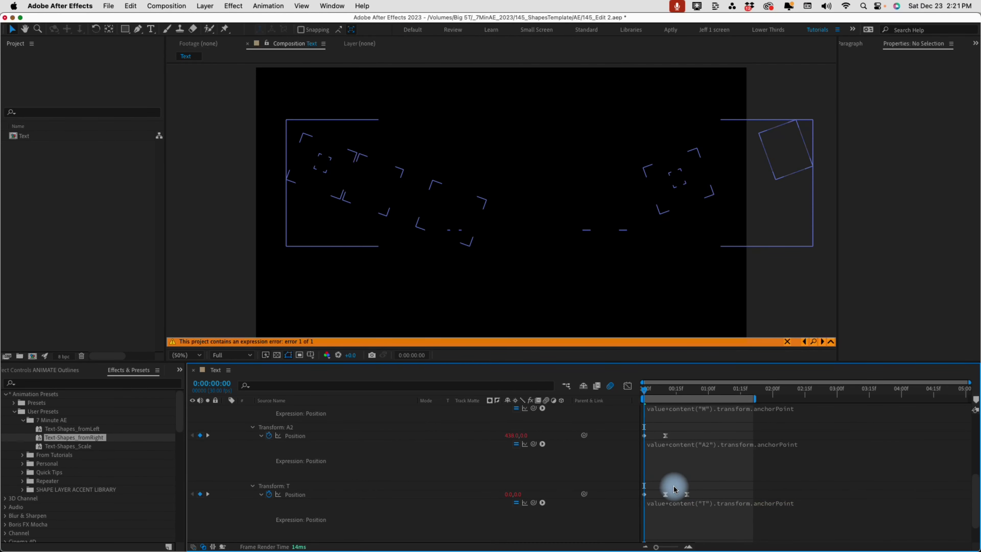
scroll(696, 495, down, 2)
click(725, 530)
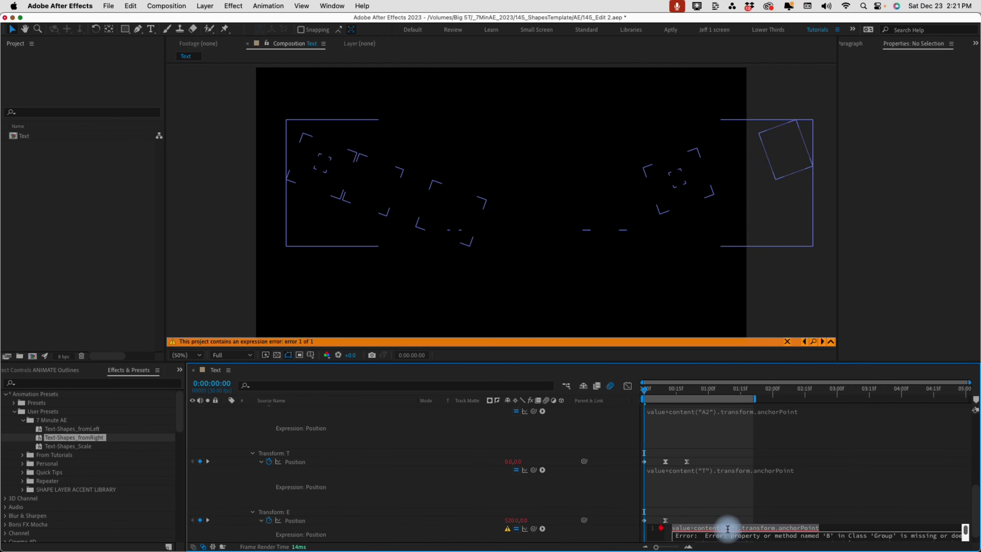
click(727, 529)
text(E)
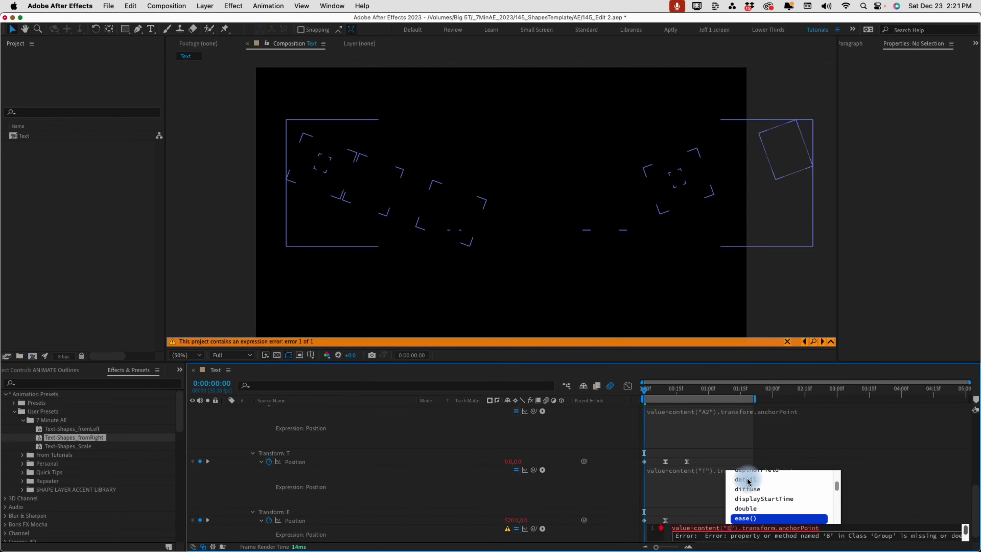
click(622, 468)
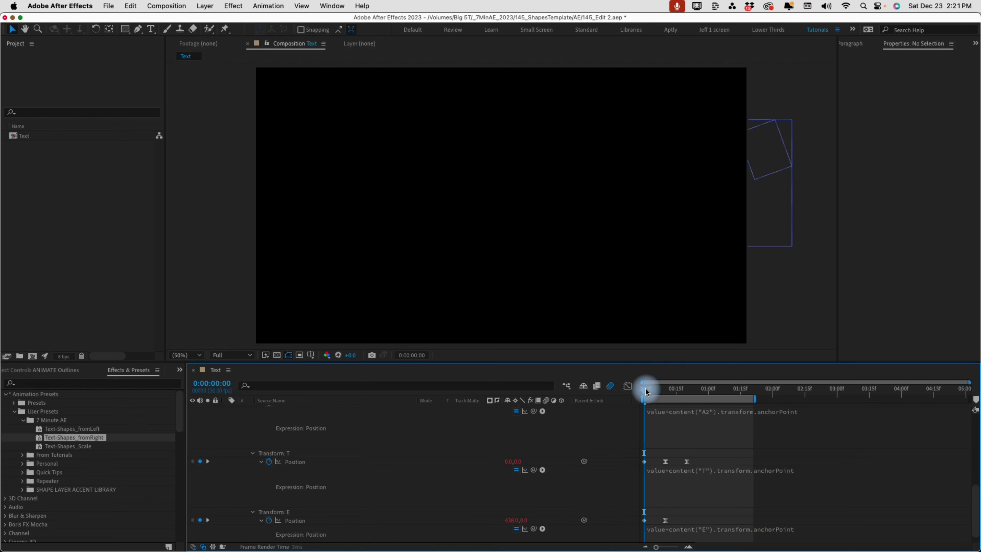
Reveal the outlines layer's keyframed properties and move the current time to 0:00:01:15.
click(679, 410)
key(u)
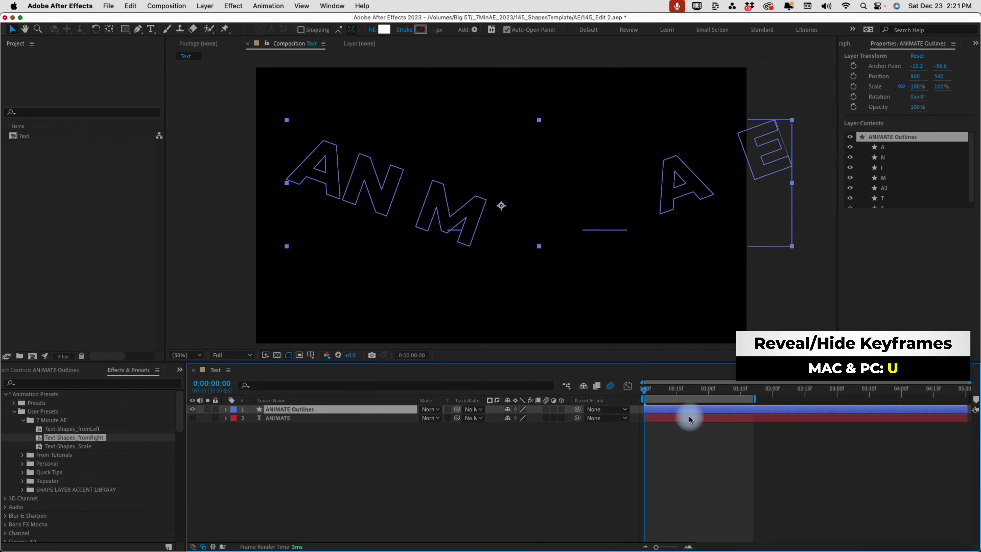
key(u)
scroll(696, 416, down, 5)
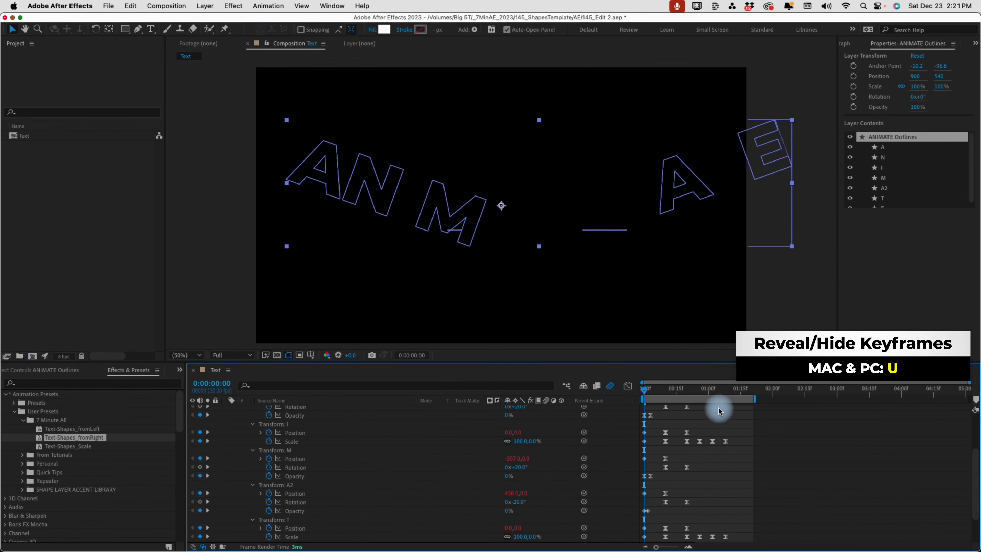
drag(726, 388, 741, 388)
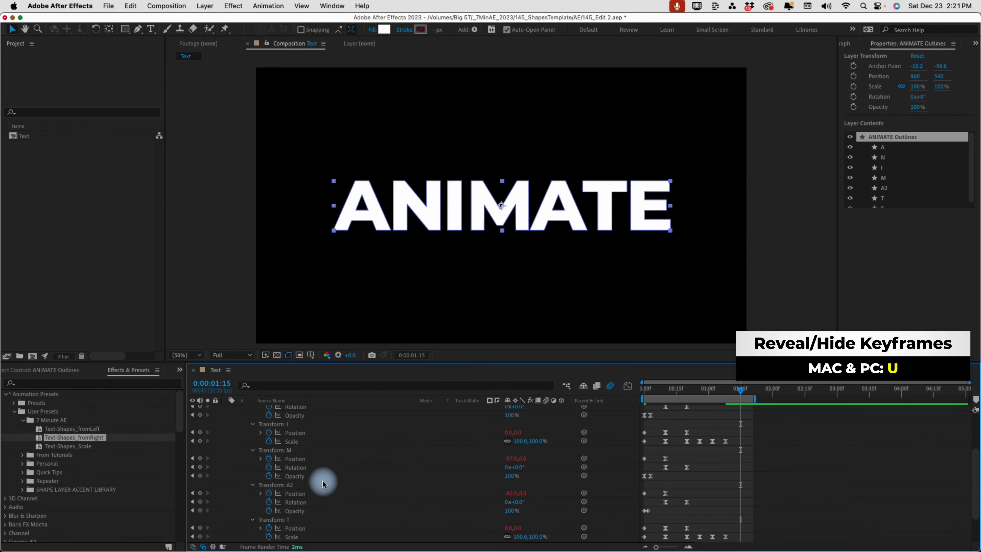
Filter the layer's properties by "anchor" and set the anchor point X to -449 for the first A and -255 for N.
scroll(294, 419, up, 5)
click(297, 384)
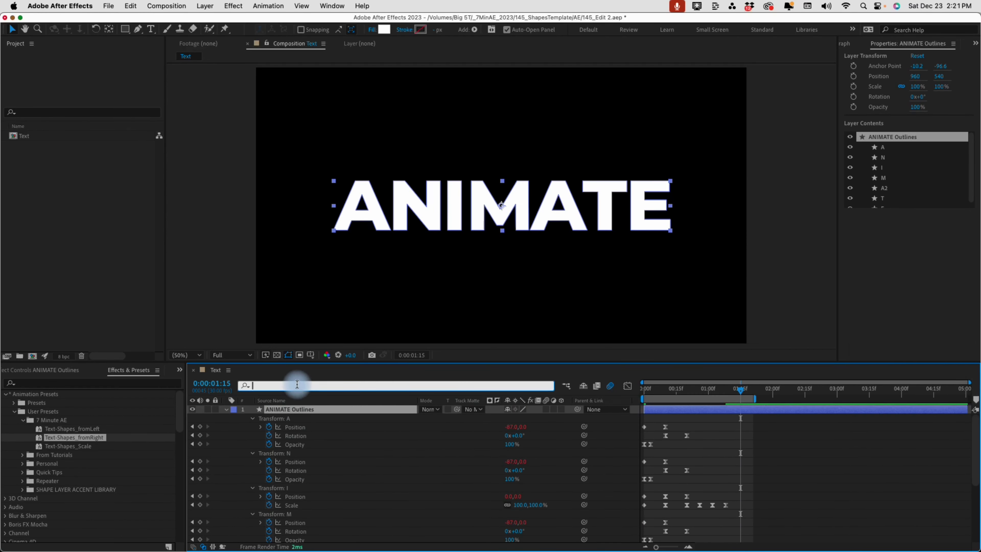
text(anchor)
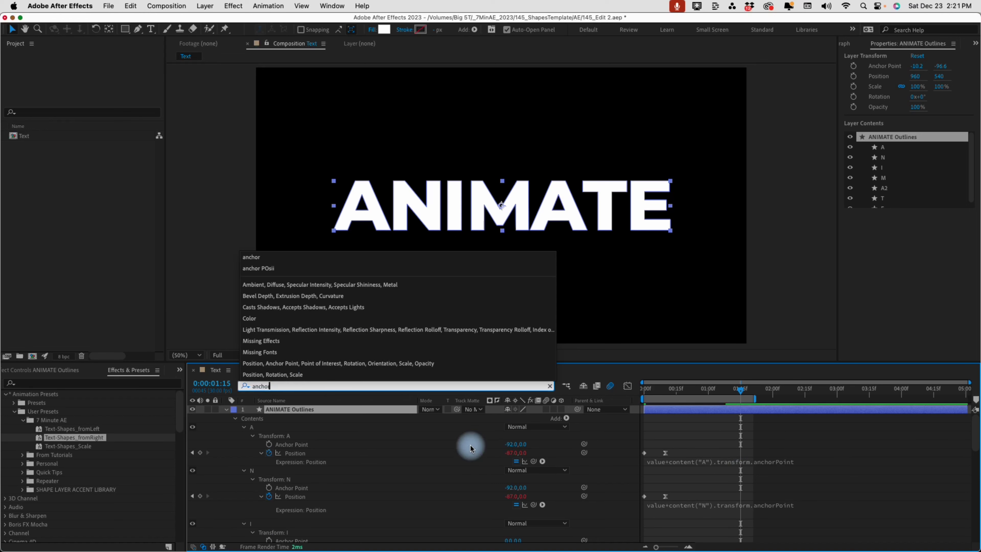
click(284, 410)
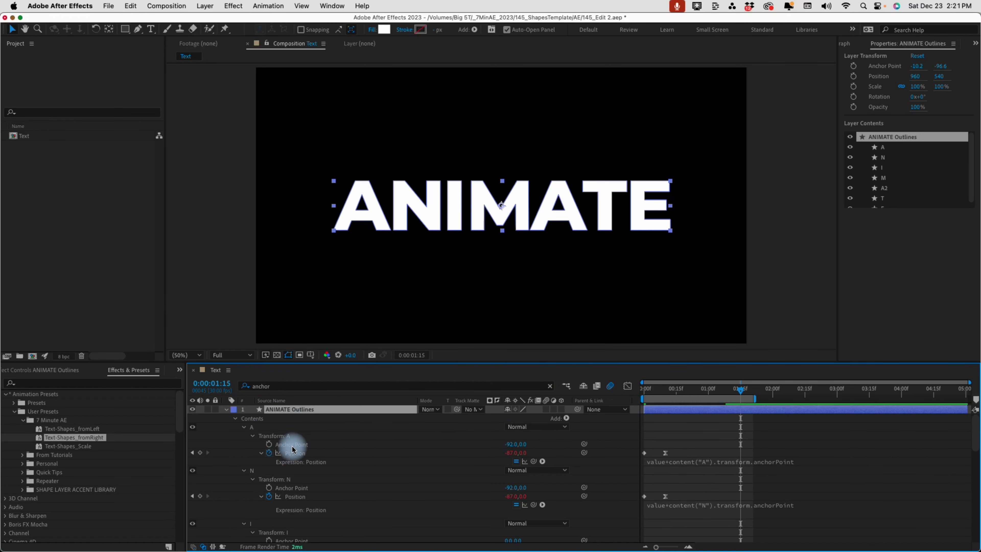
key(/)
drag(512, 444, 294, 401)
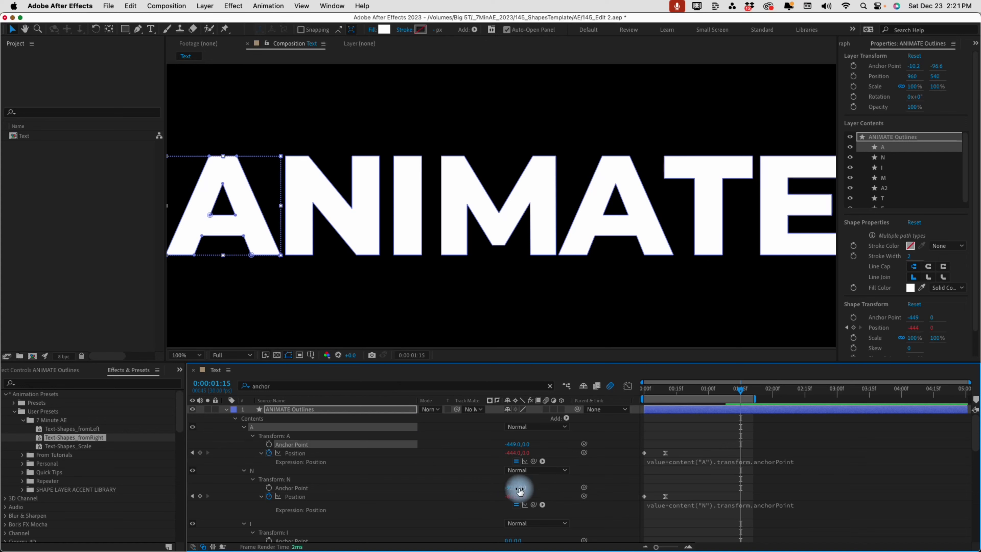
drag(510, 486, 410, 466)
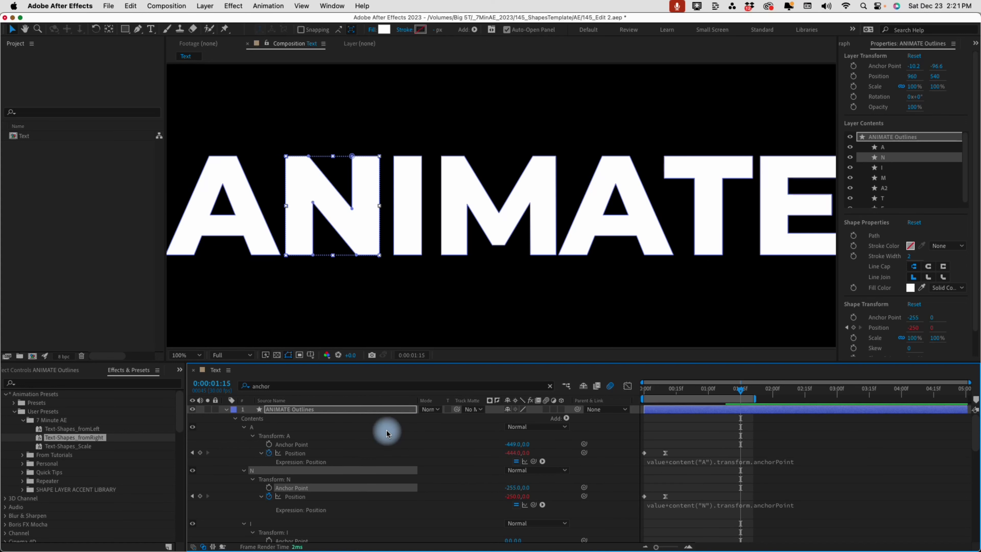
Collapse the first A and N groups and select the I group.
click(242, 419)
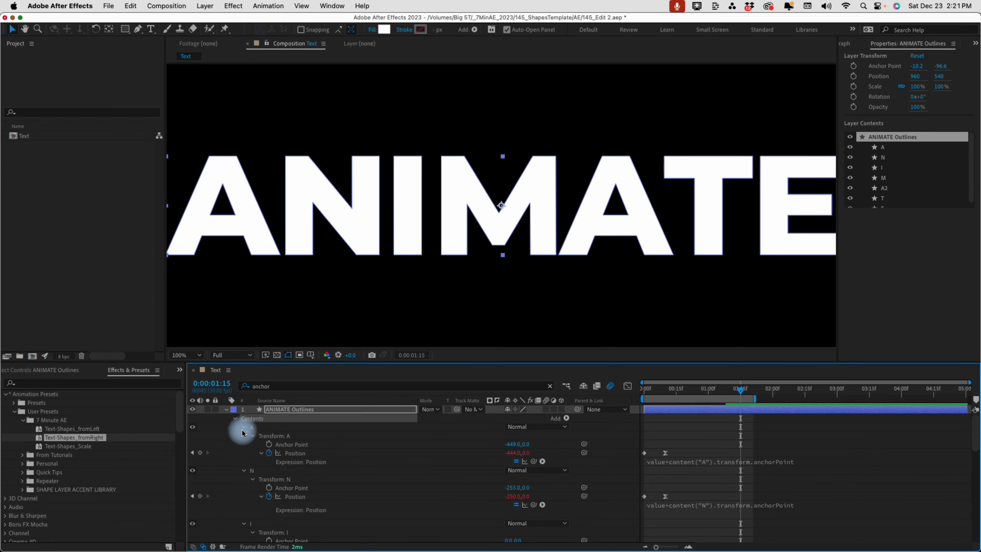
click(244, 428)
click(244, 436)
click(255, 444)
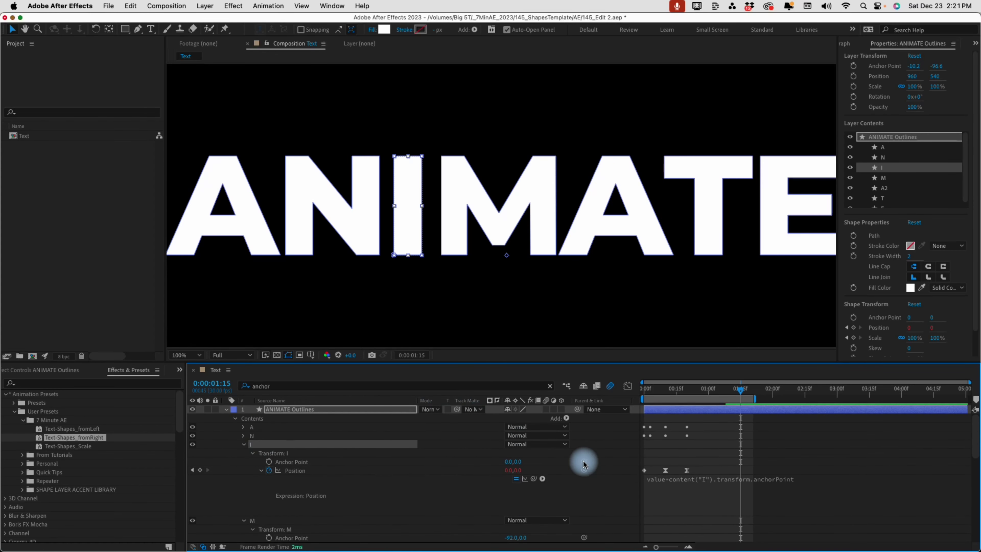
Set the anchor point X to -194 for the I group and 100 for the M group, collapsing each one.
drag(508, 467, 385, 442)
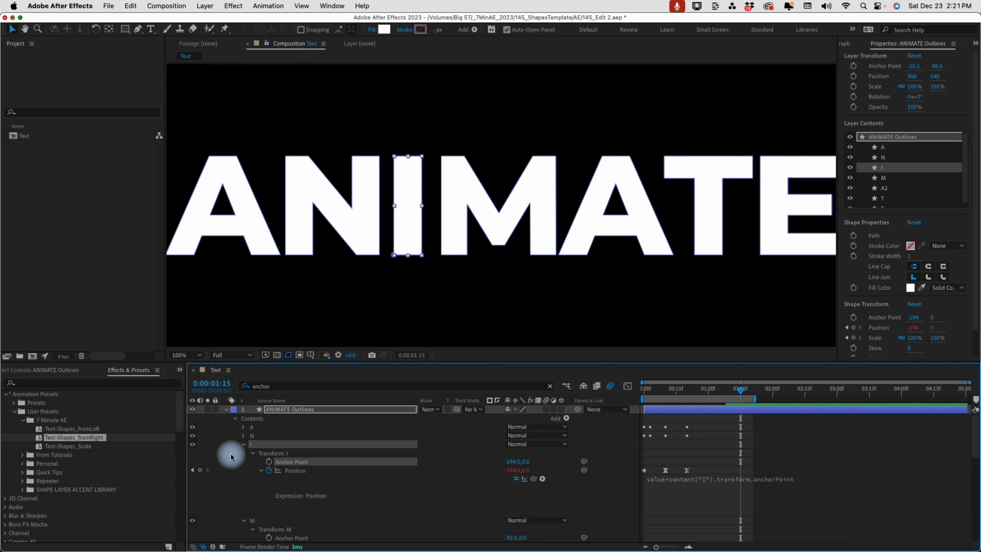
click(241, 447)
click(262, 454)
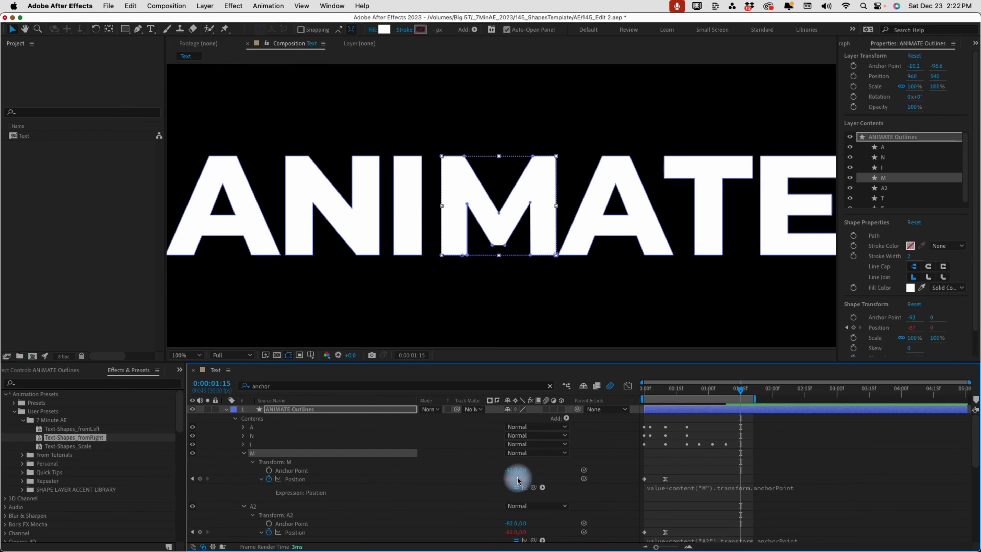
drag(511, 472, 552, 281)
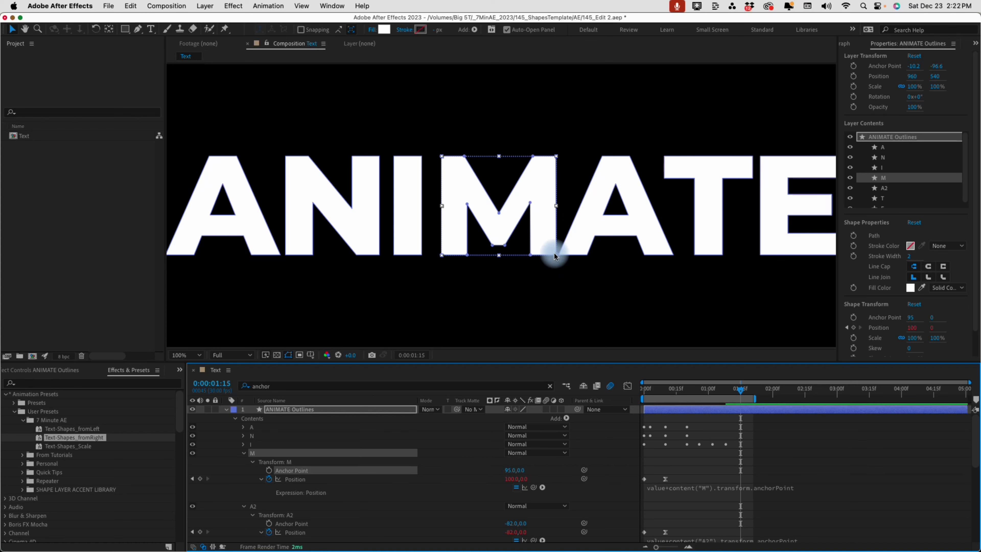
click(243, 453)
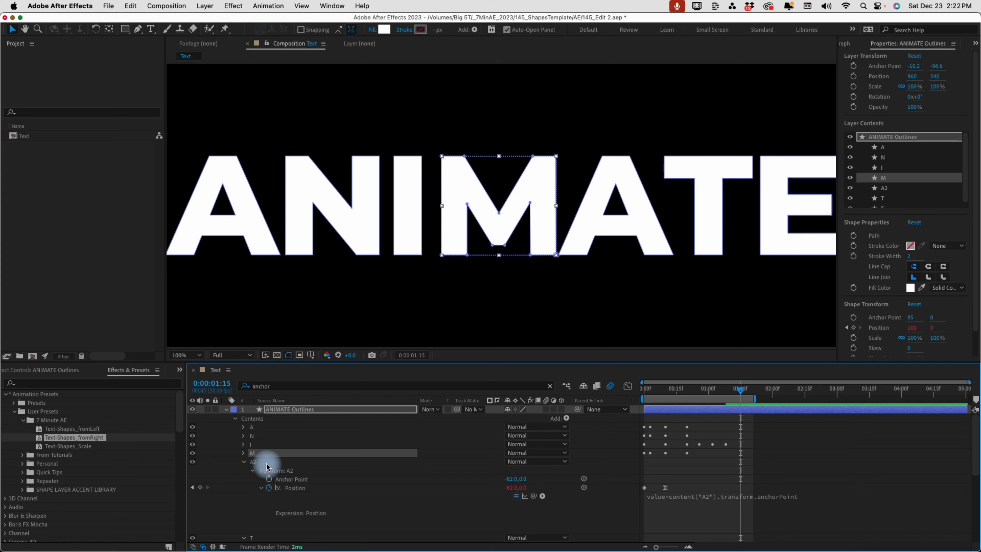
Set the A2 group's anchor point X to 102 and collapse the group.
click(266, 465)
mouse_move(519, 479)
mouse_down()
mouse_move(505, 478)
mouse_move(522, 468)
mouse_move(507, 463)
mouse_move(583, 450)
mouse_up()
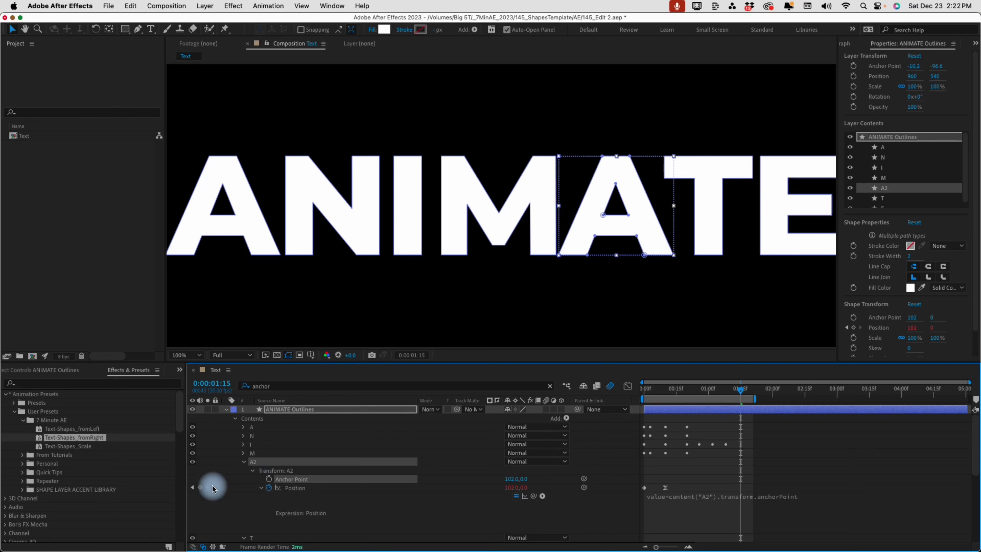
click(244, 462)
Set the anchor point X to 393 for the T group and 498 for the E group.
click(244, 470)
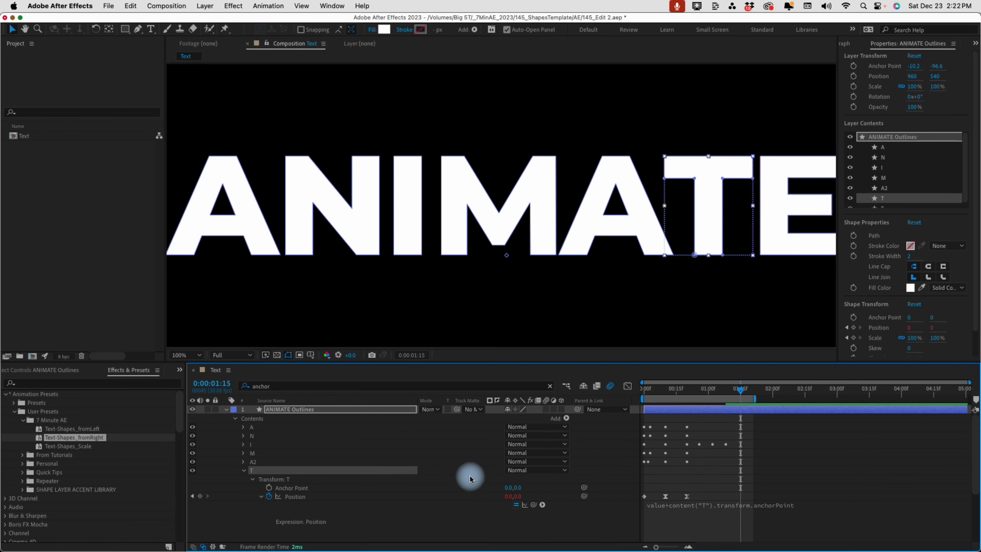
drag(513, 488, 670, 448)
click(243, 470)
click(244, 479)
drag(507, 497, 773, 463)
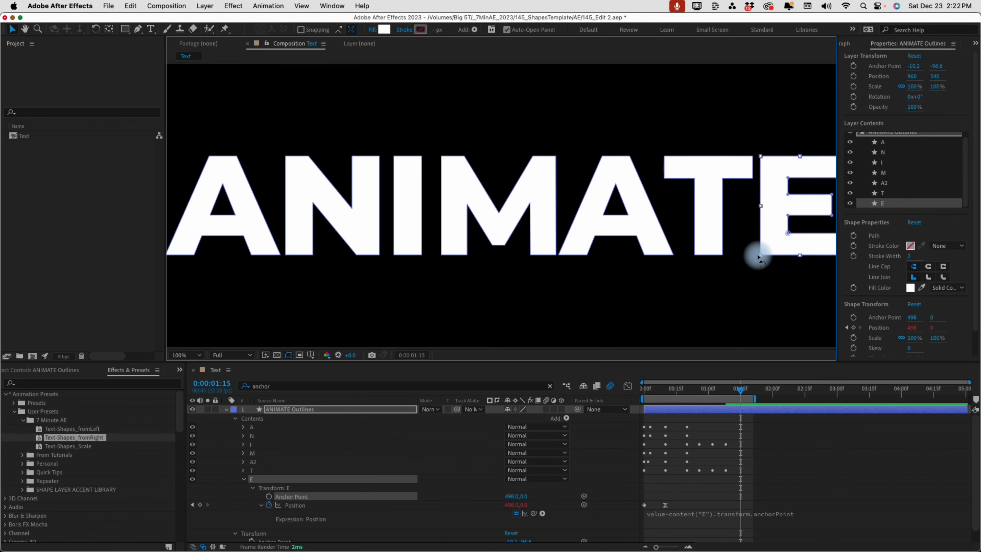
Fit the composition in the viewer, return to 0:00:00:00, and reveal only the ANIMATE Outlines layer's keyframed properties.
key(shift+slash)
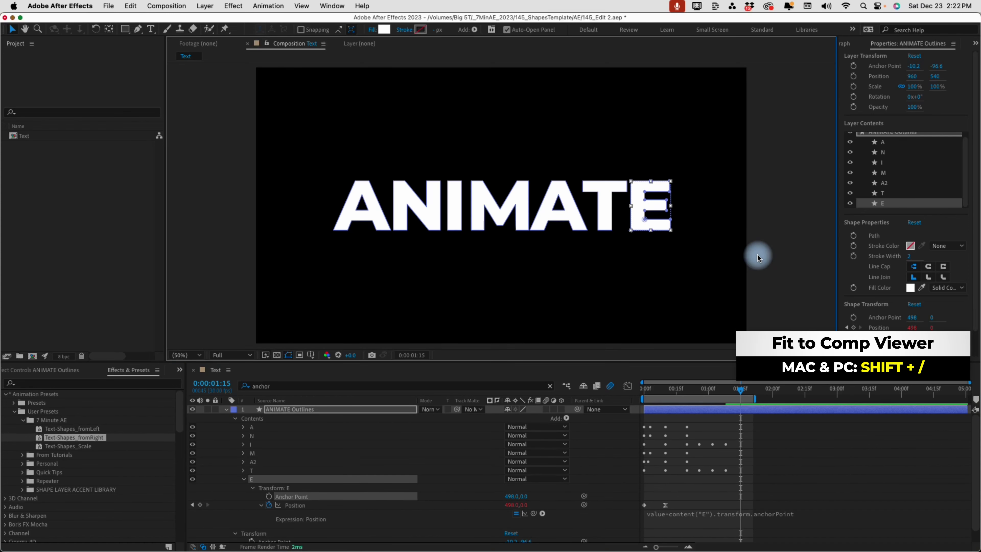
click(650, 392)
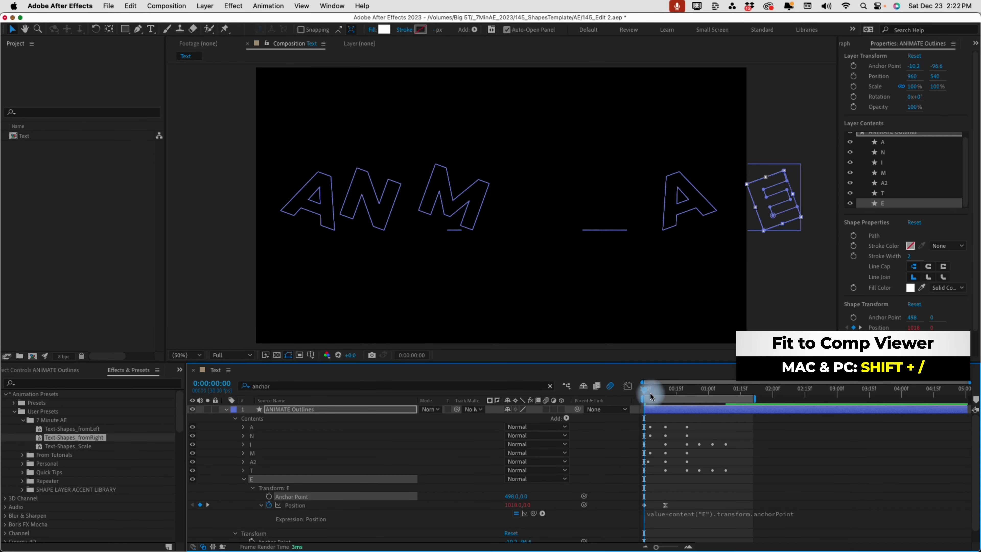
click(674, 411)
key(u)
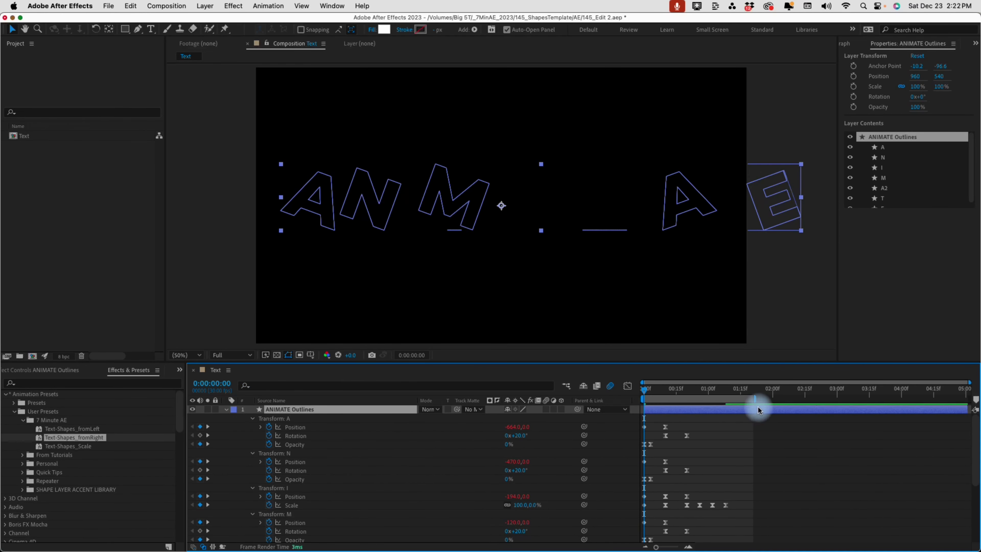
Preview the letter animation from the start and extend the work area's end to 0:00:02:00.
key(space)
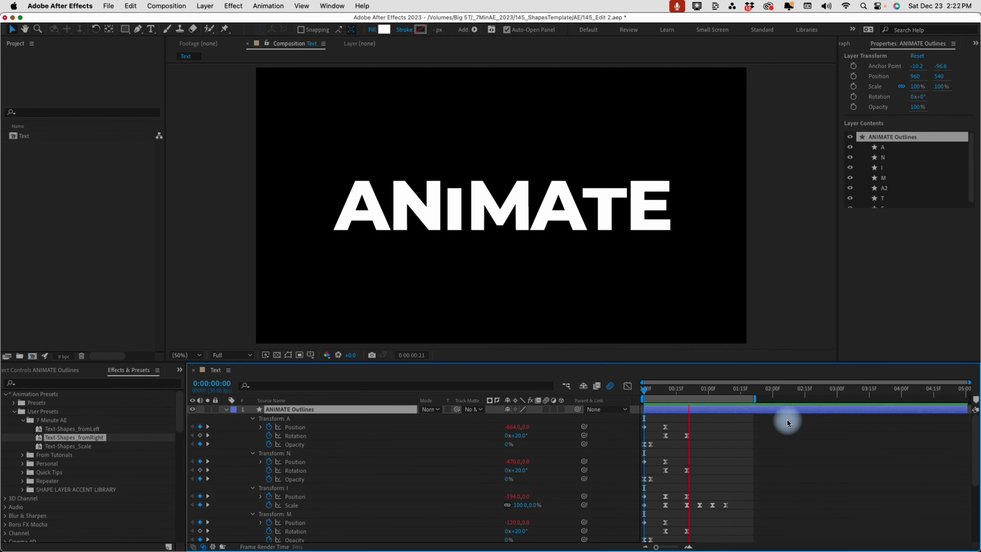
key(space)
drag(757, 402, 772, 402)
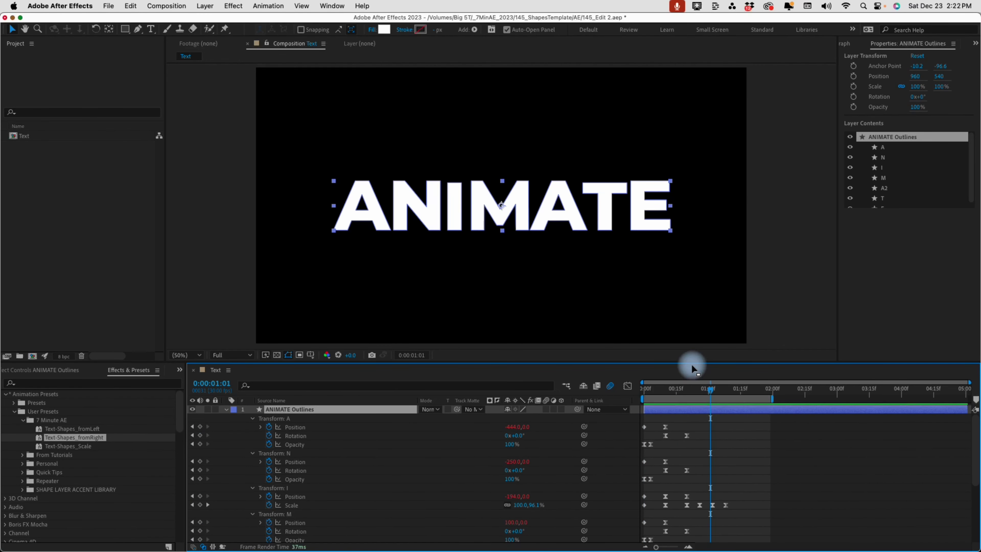
Stagger the letters by delaying keyframes about 3 frames for I, 5 for E, 7 for N and A2, and 8 for T, and preview the result.
drag(697, 362, 664, 412)
drag(736, 426, 672, 439)
scroll(715, 441, down, 3)
drag(740, 481, 662, 486)
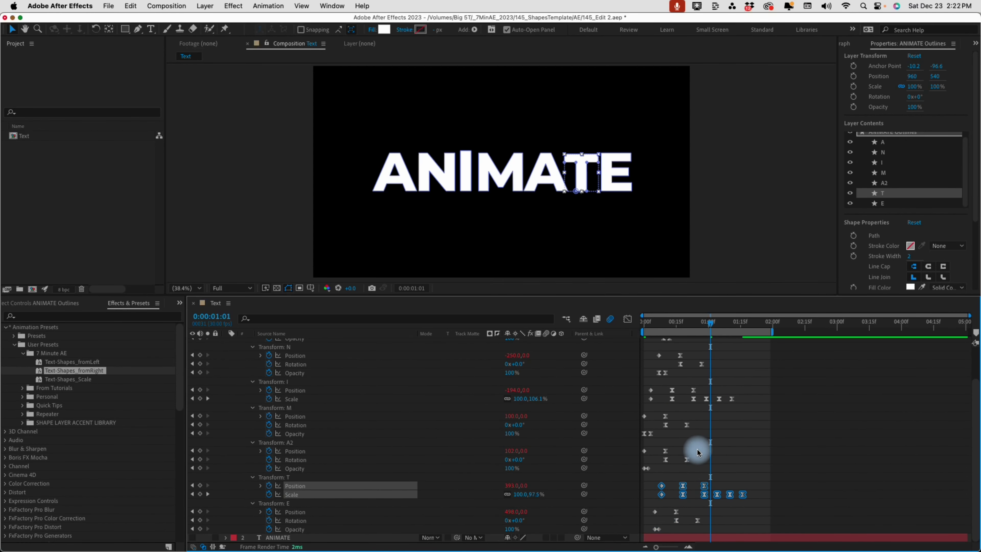
drag(696, 444, 659, 454)
click(654, 320)
key(space)
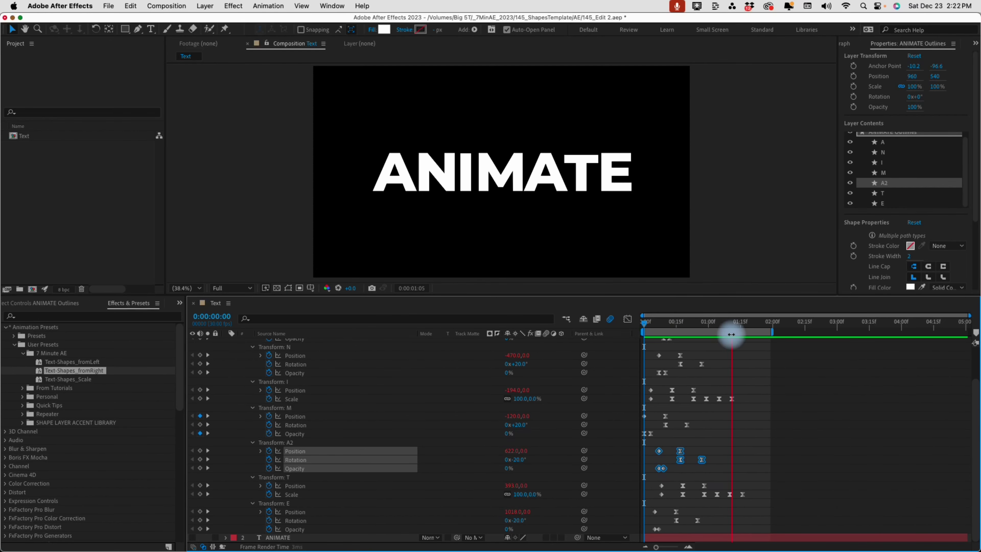